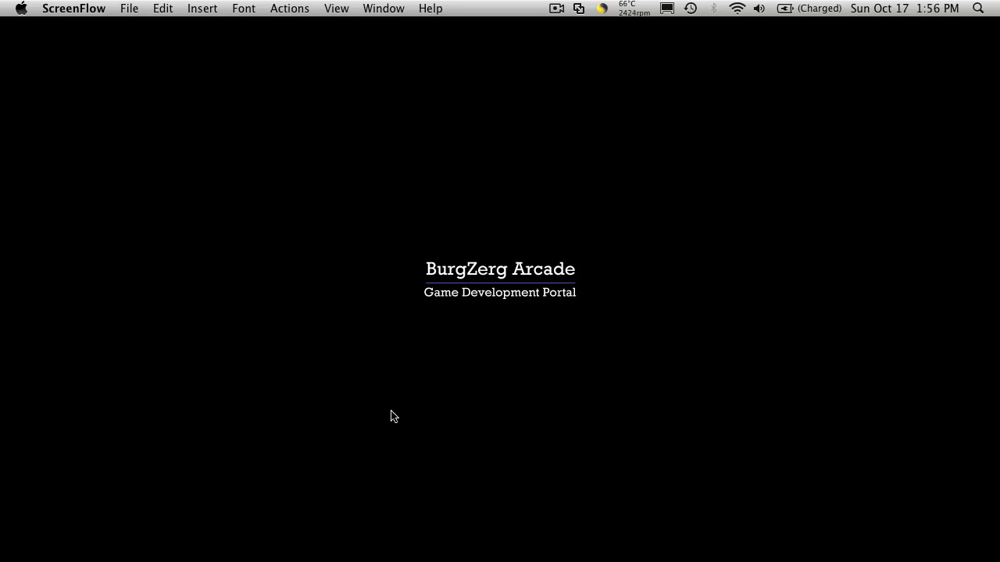
Bring Unity to the front and select the Level1 scene in the Scenes folder.
mouse_move(293, 560)
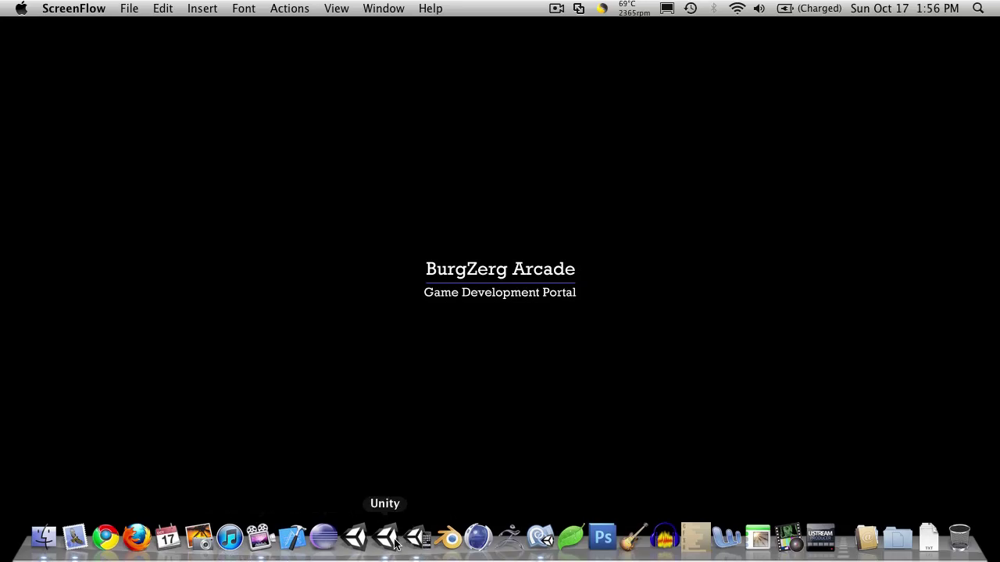
left_click(391, 540)
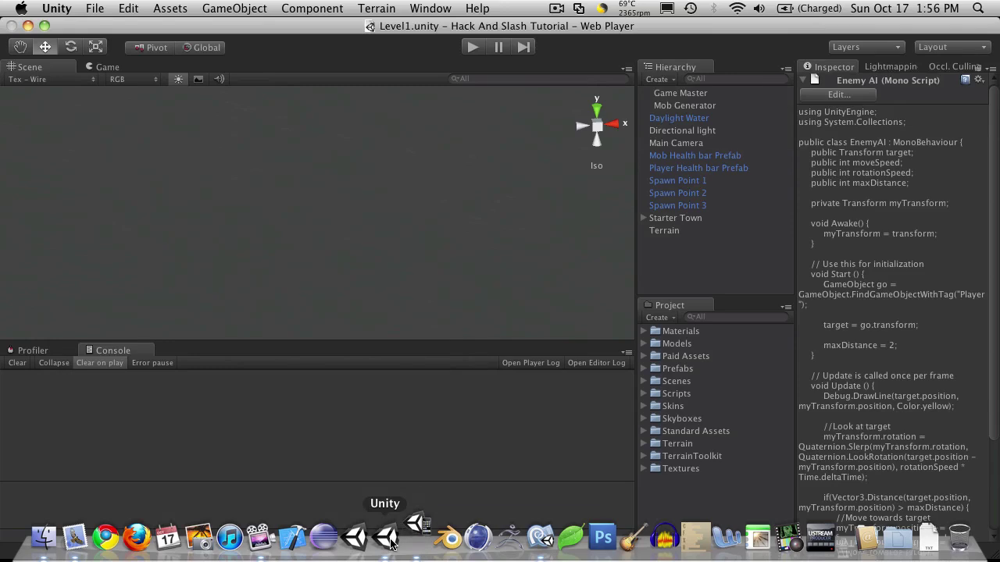
left_click(539, 538)
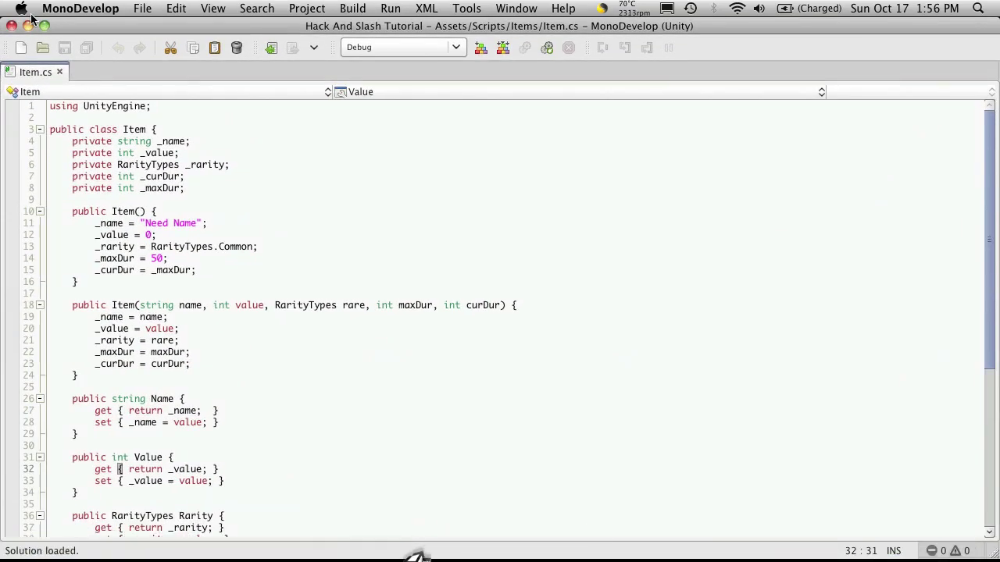
left_click(417, 538)
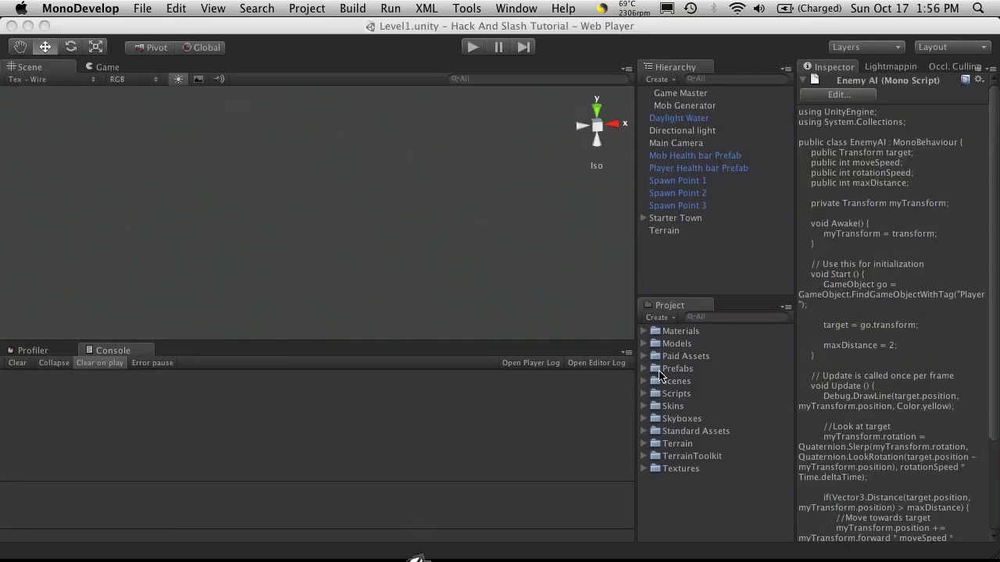
left_click(645, 382)
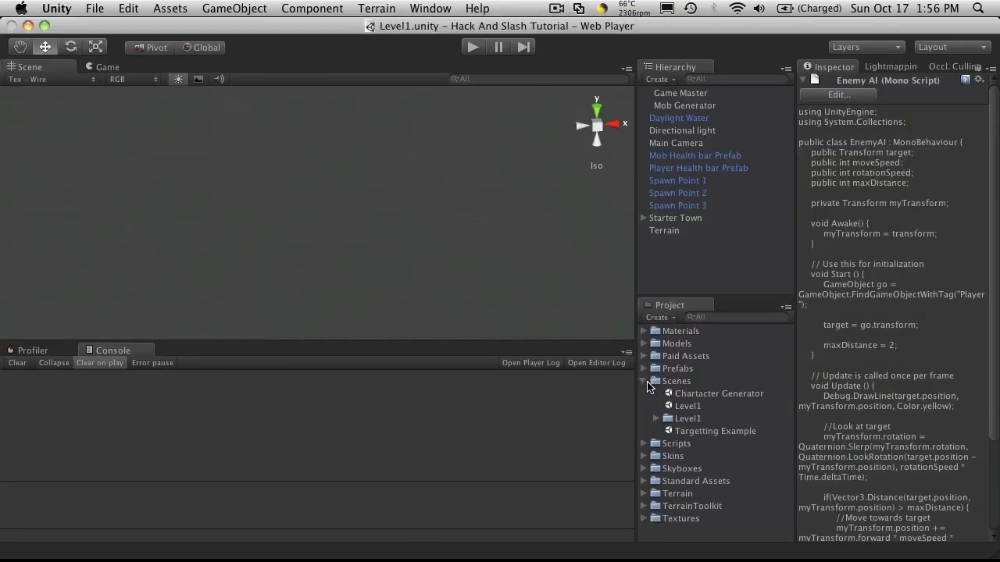
left_click(698, 407)
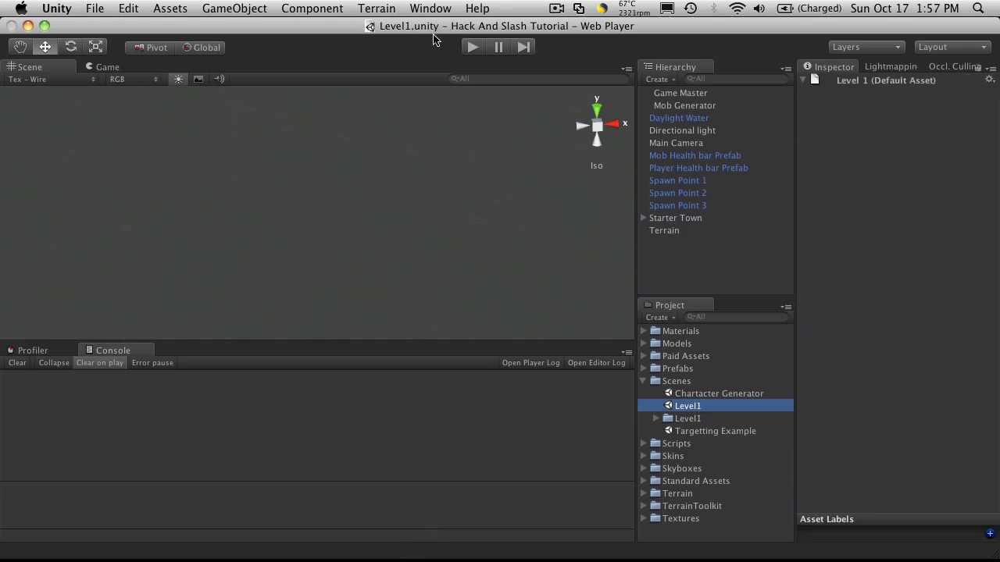
Play Level1, frame and orbit the spawned pc character in Scene view, then stop.
left_click(472, 49)
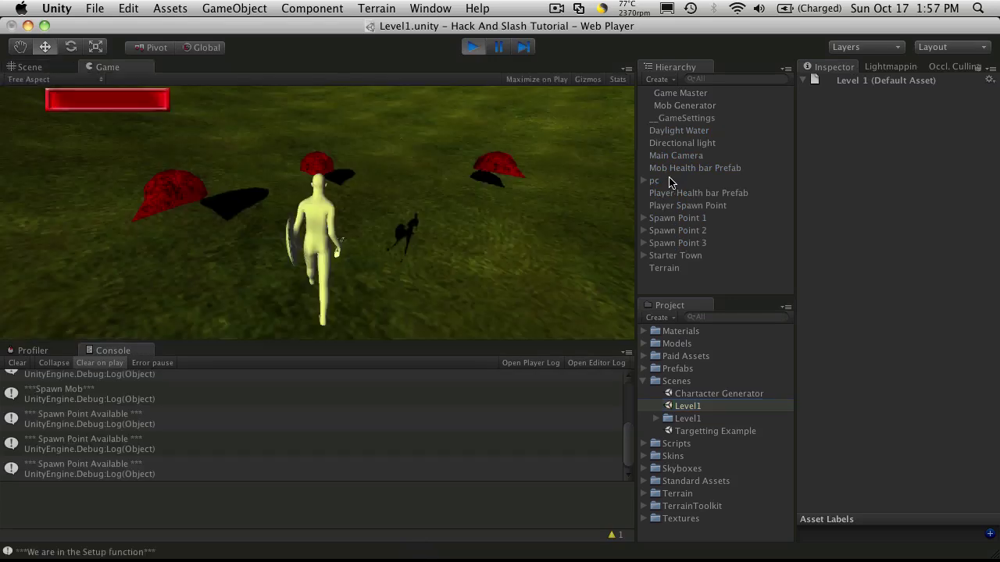
left_click(645, 182)
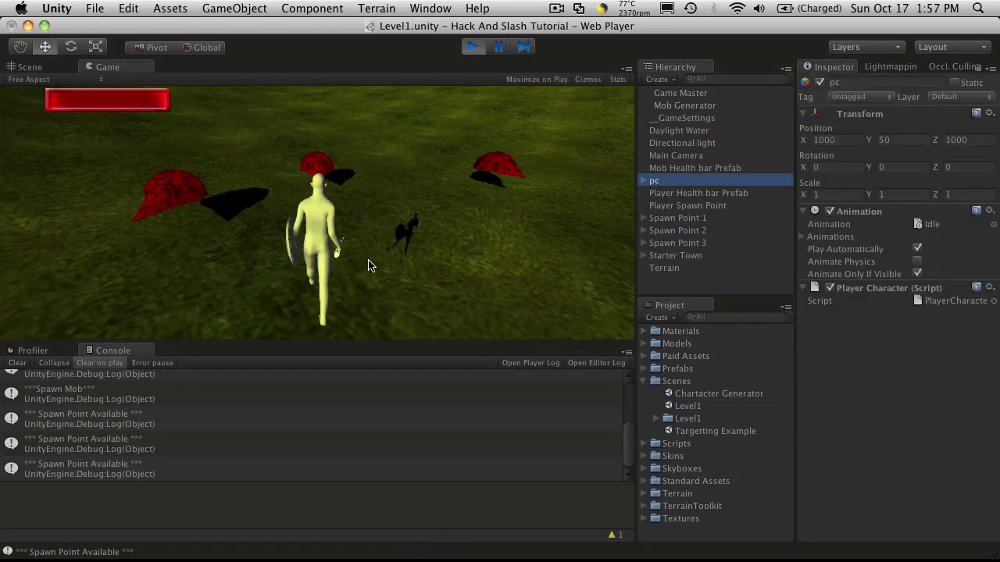
left_click(420, 248)
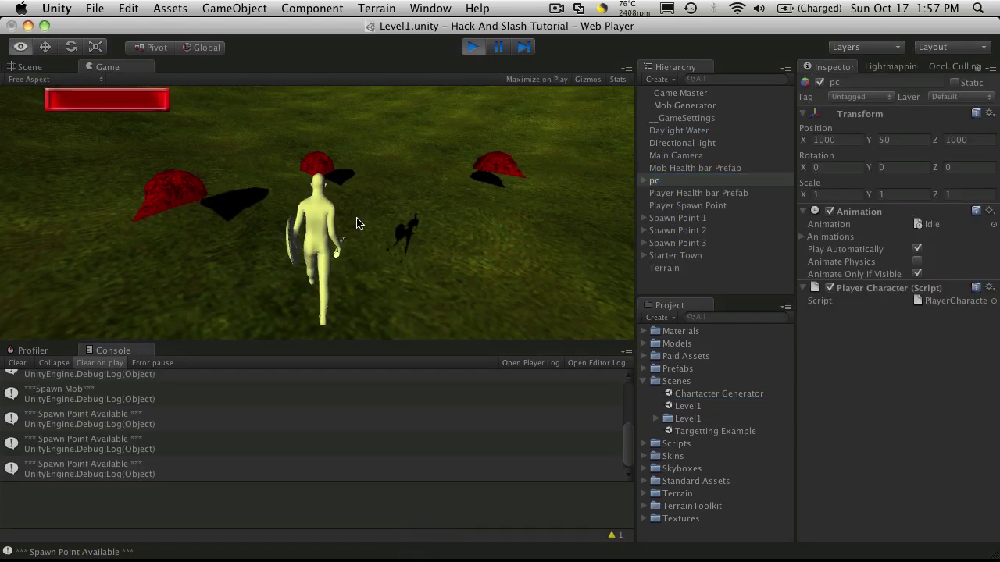
left_click(47, 68)
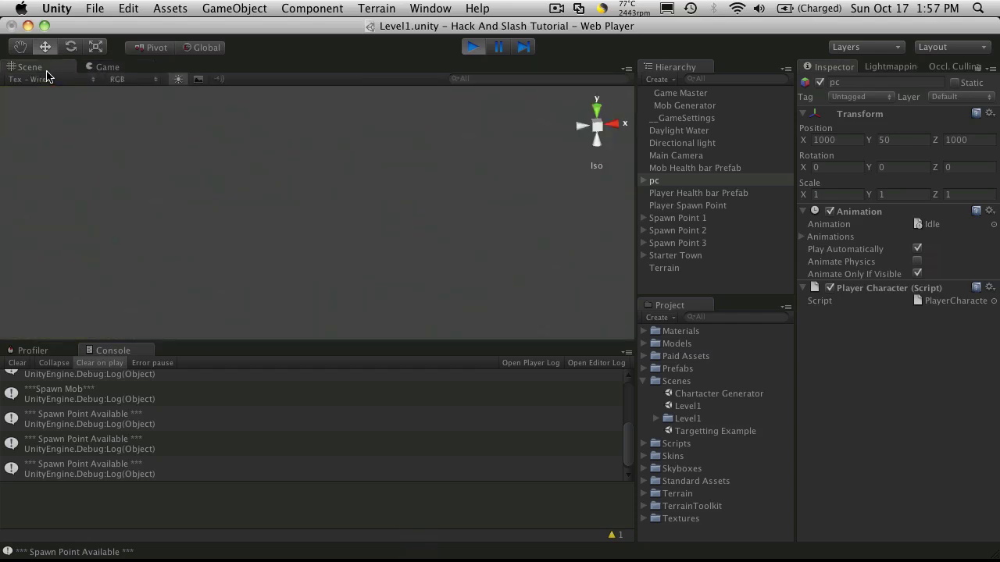
left_click(704, 187)
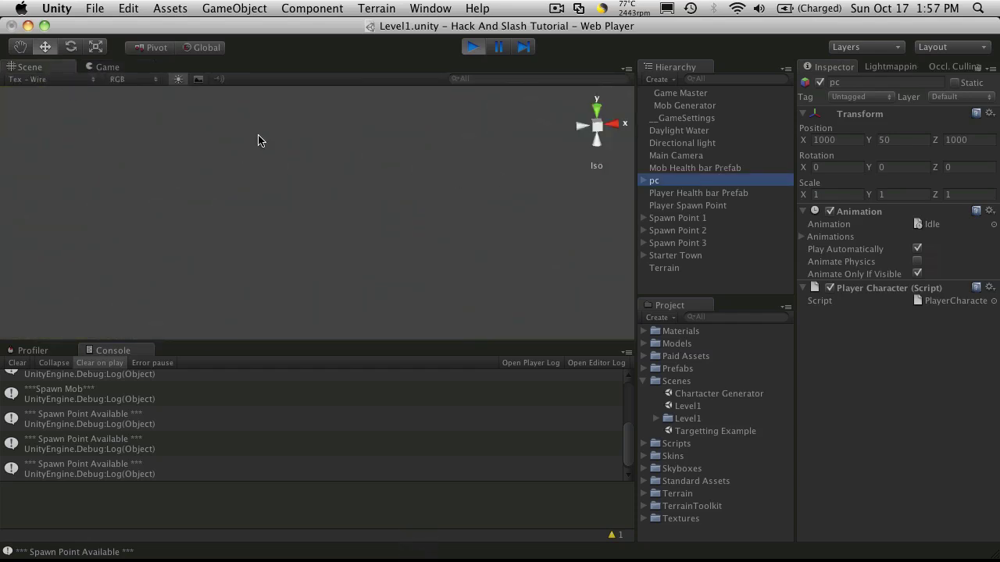
key("f")
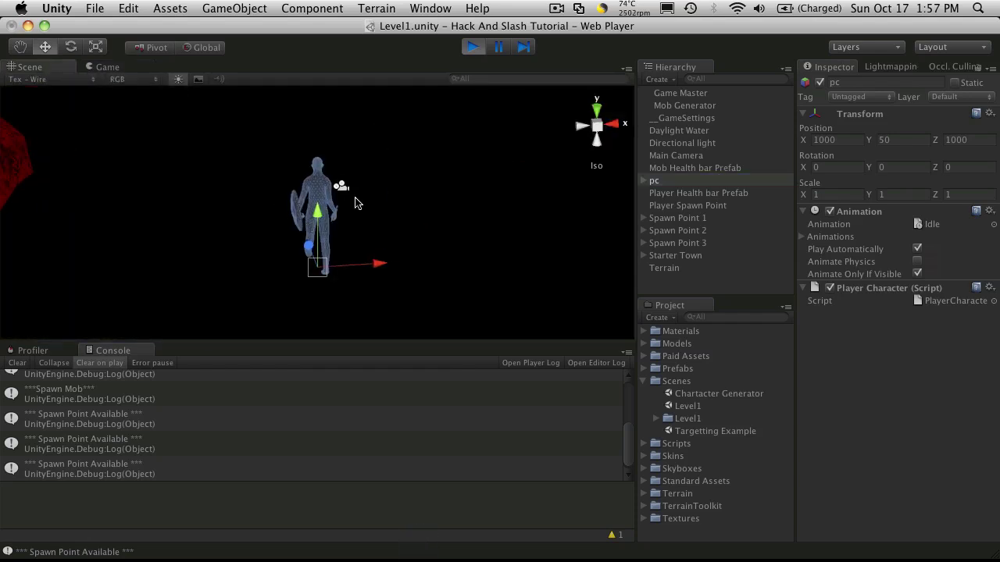
left_click_drag(369, 201, 655, 206, "alt")
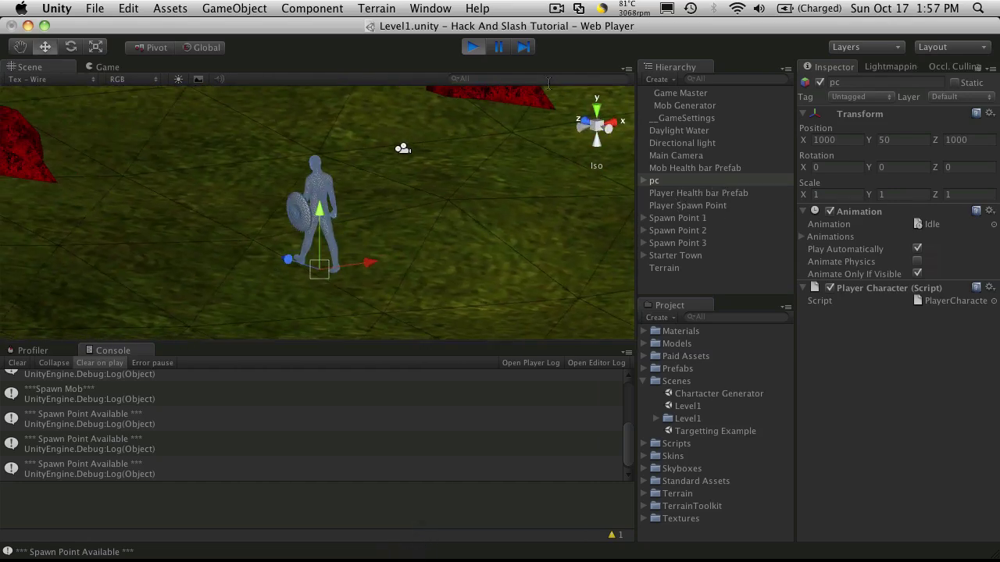
left_click(470, 47)
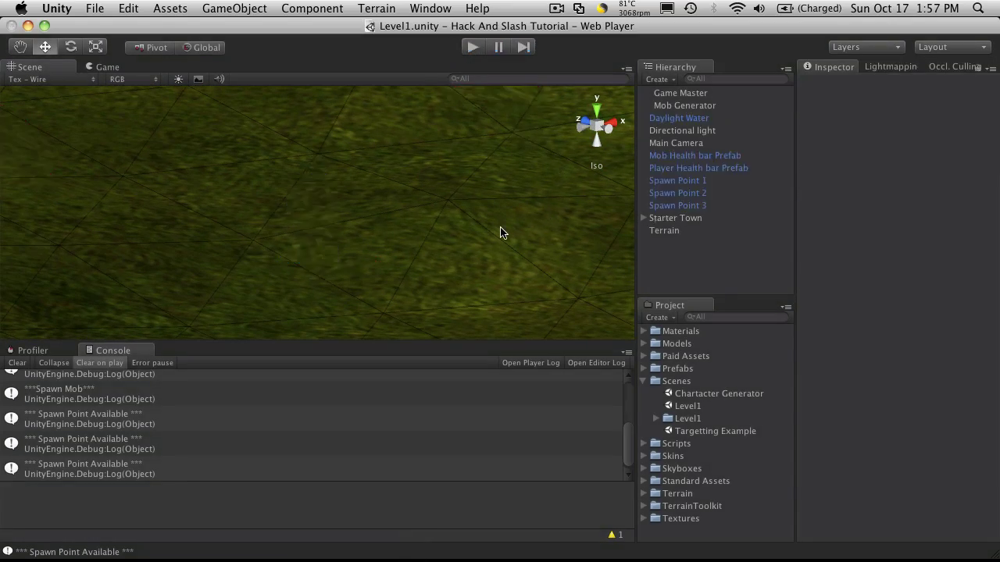
Launch Import Package from the Project panel's right-click menu.
left_click(644, 381)
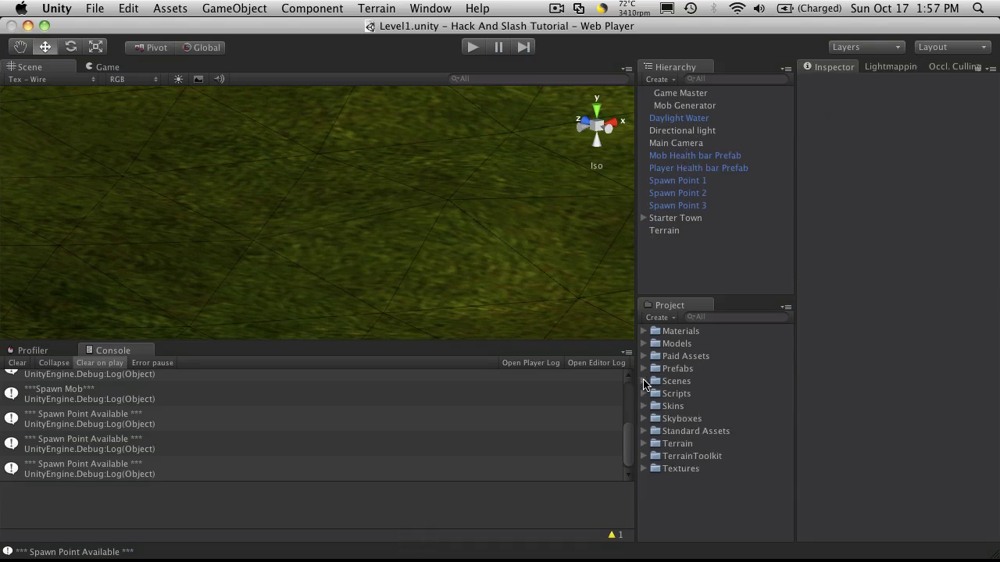
left_click(691, 422)
left_click(697, 433)
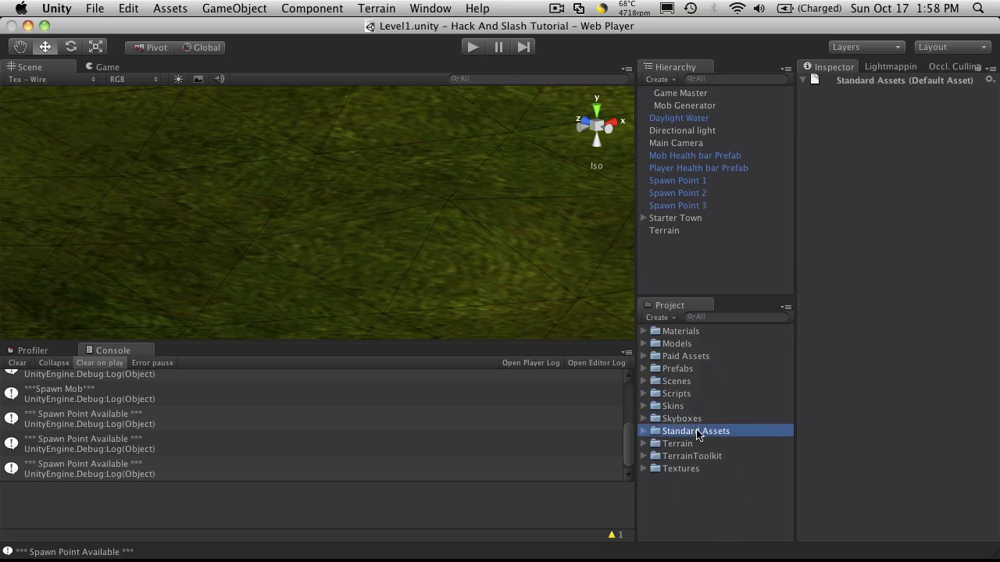
left_click(661, 496)
right_click(661, 497)
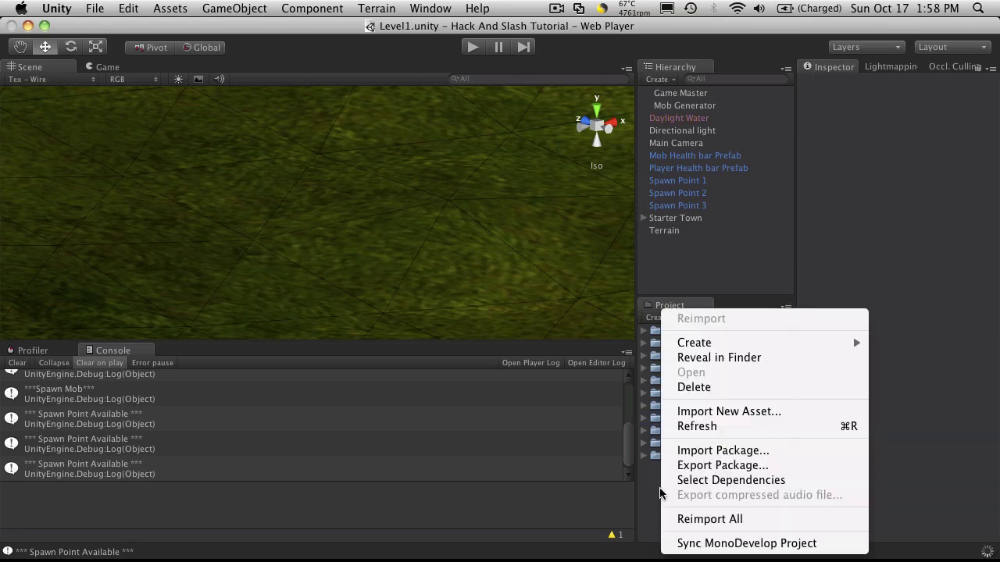
left_click(771, 452)
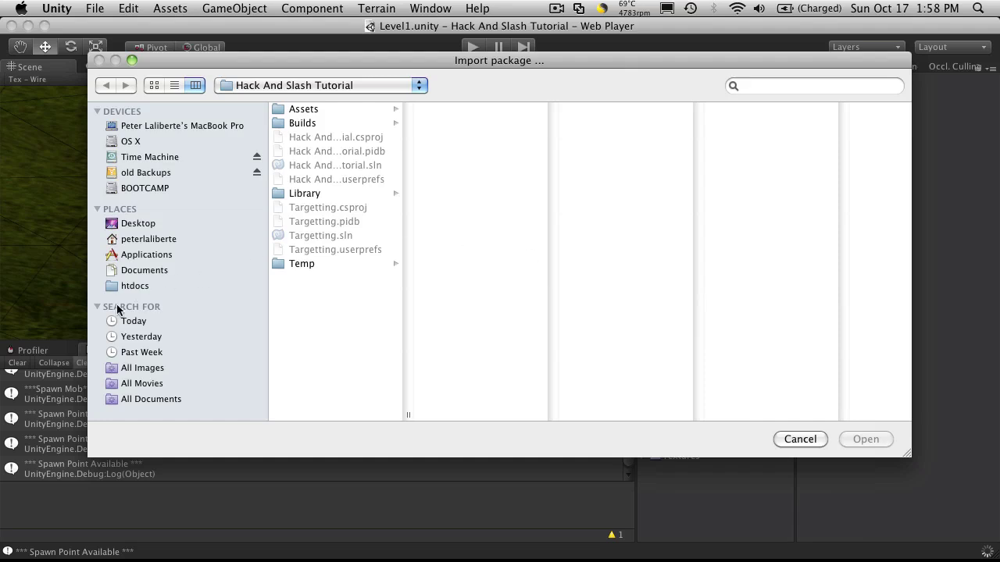
Import Water (Pro Only).unityPackage from Applications > Unity > Standard Packages.
left_click(147, 254)
left_click_drag(406, 137, 404, 360)
left_click(332, 232)
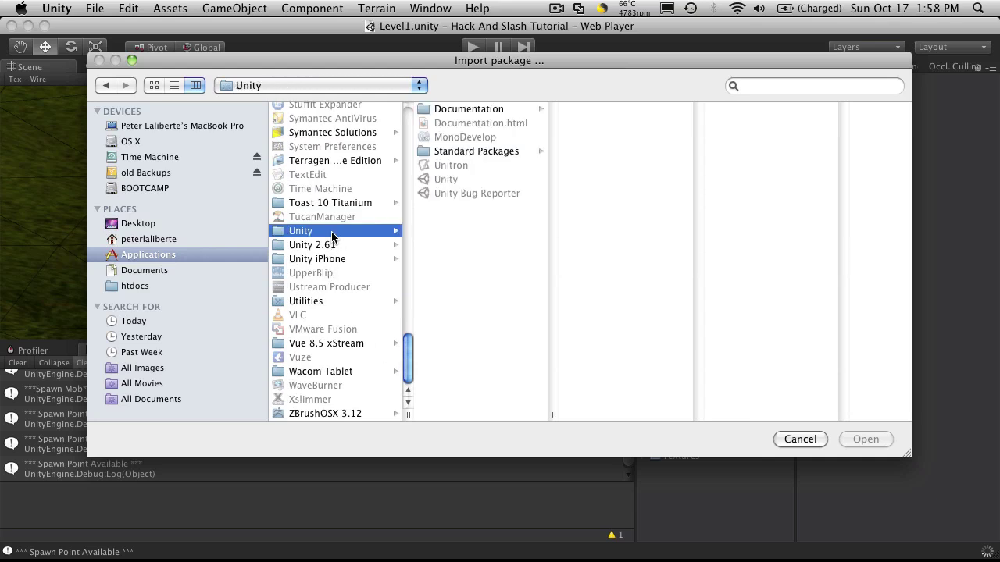
left_click(487, 150)
left_click_drag(698, 414, 799, 415)
left_click(686, 110)
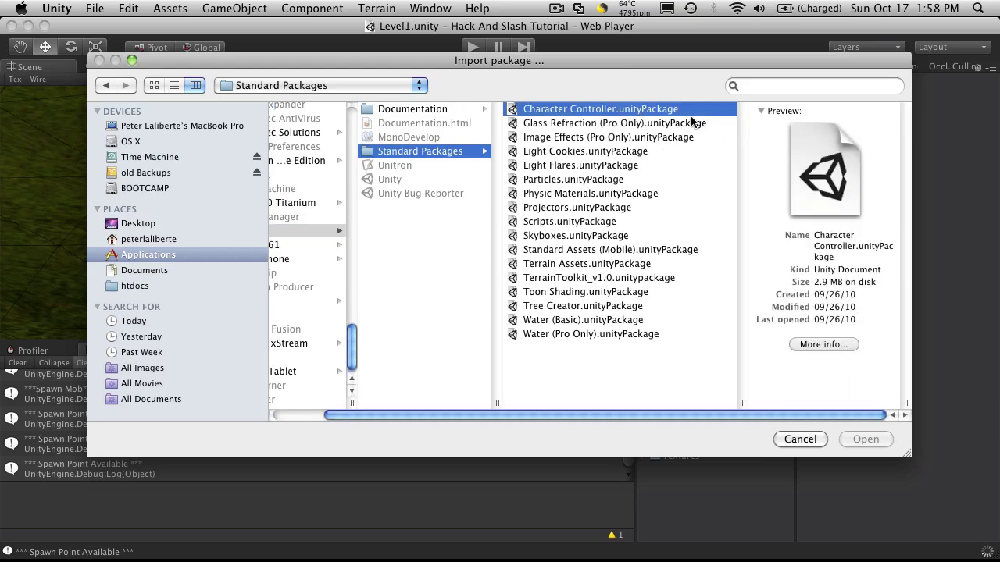
left_click(602, 334)
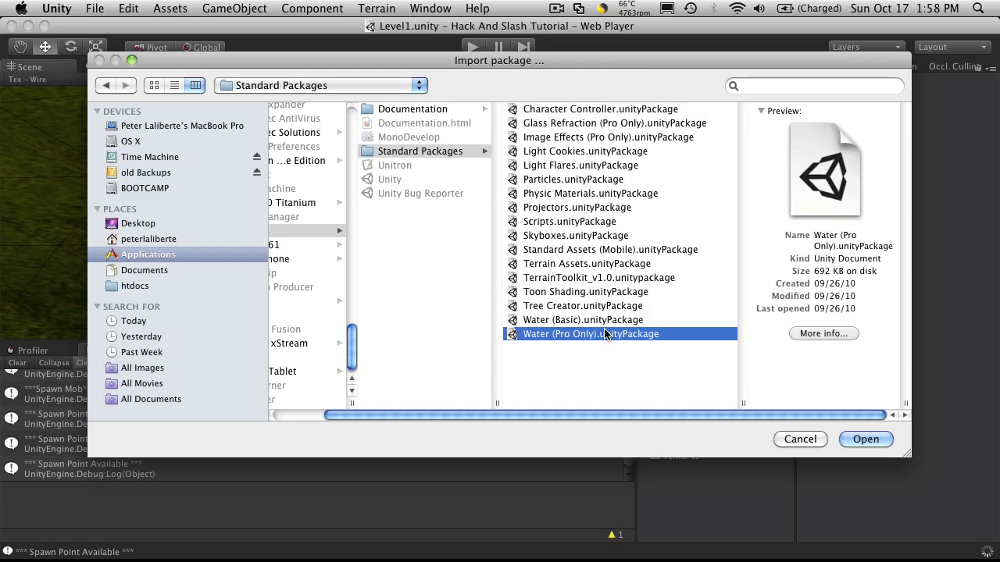
left_click(646, 109)
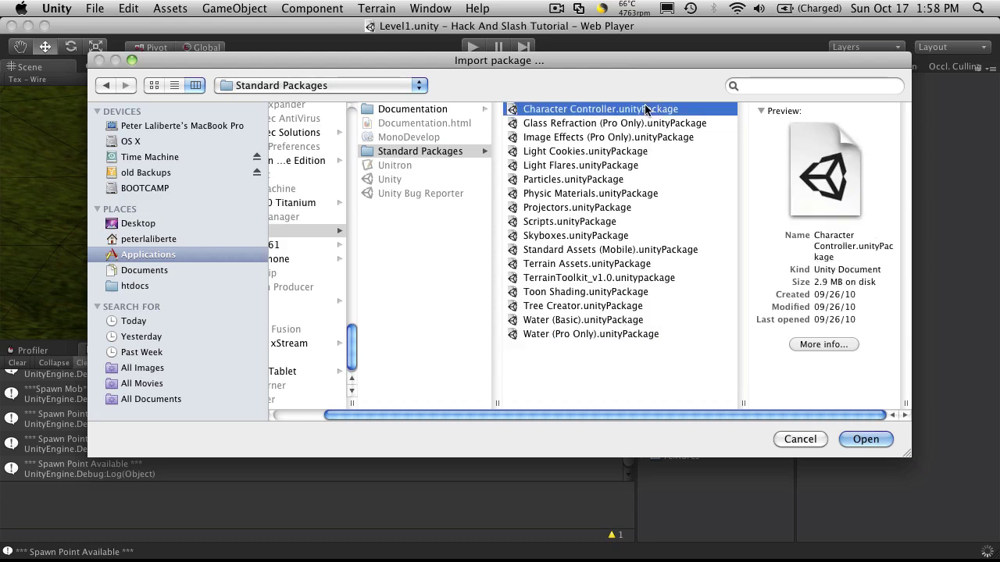
left_click(588, 336)
left_click(867, 437)
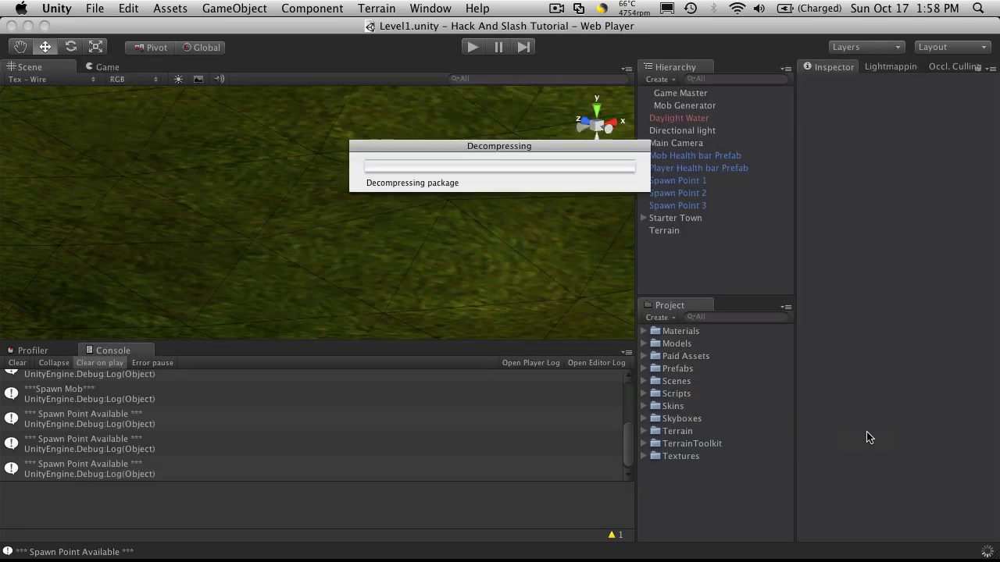
left_click(748, 471)
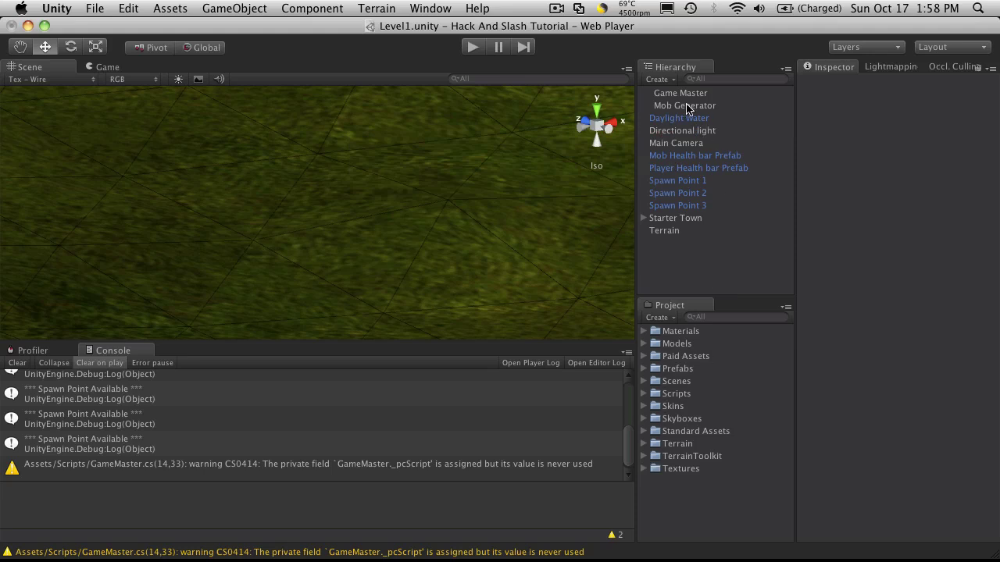
Reopen Import Package, browse to Applications > Unity > Standard Packages and select Character Controller.unityPackage.
left_click(685, 470)
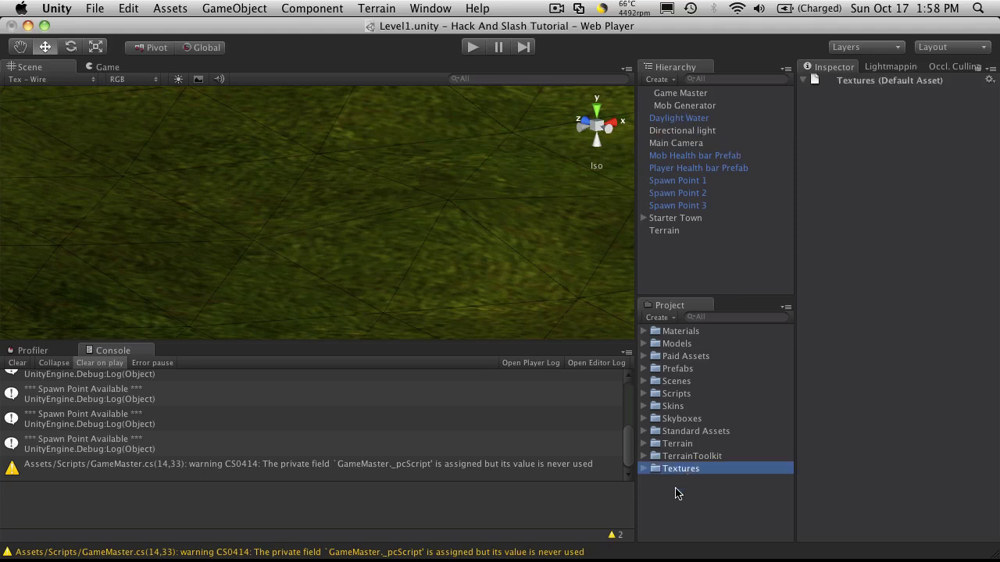
right_click(680, 492)
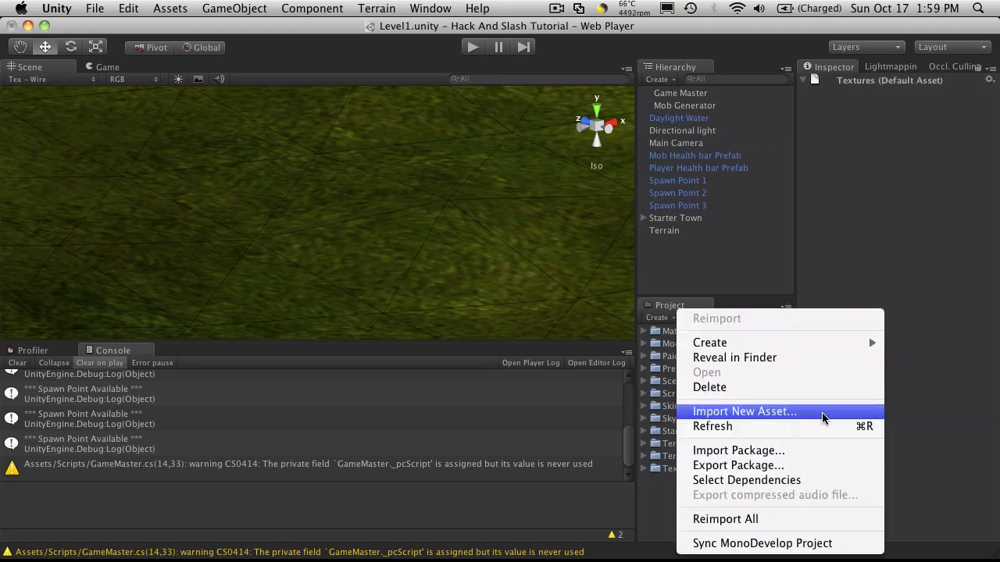
left_click(703, 451)
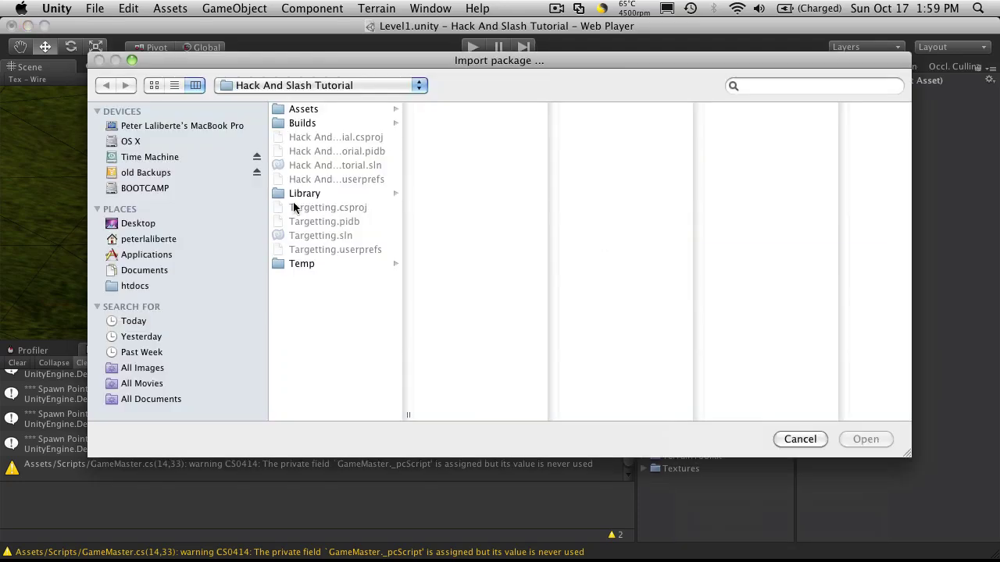
left_click(148, 255)
scroll(406, 195, "down", 10)
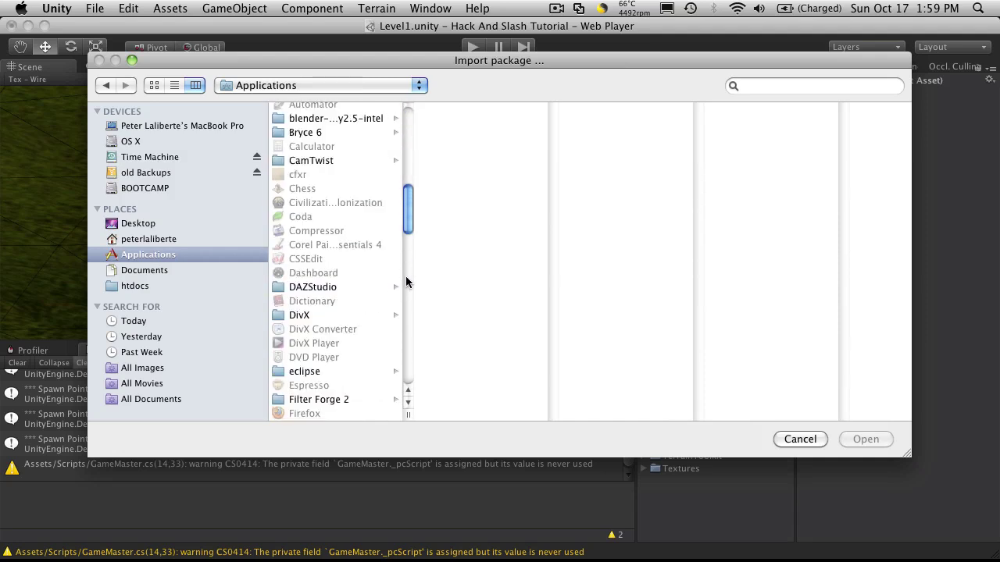
scroll(406, 285, "down", 15)
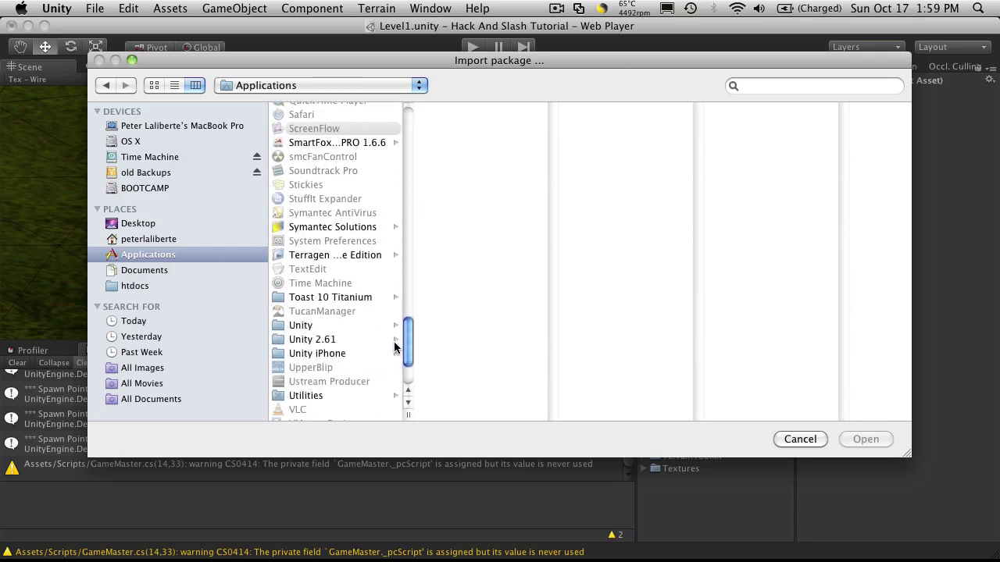
scroll(394, 352, "down", 3)
left_click(358, 267)
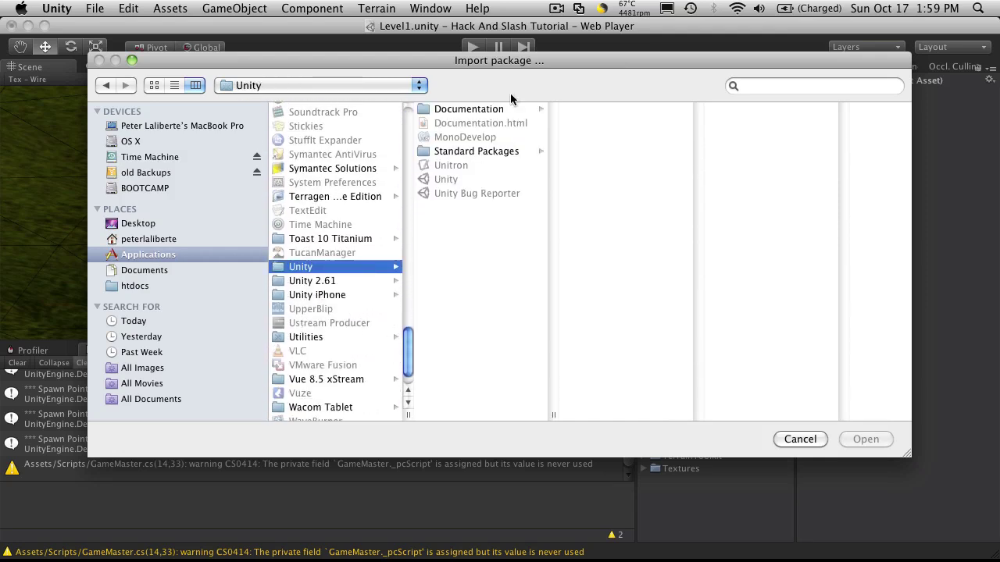
left_click(493, 152)
left_click(632, 109)
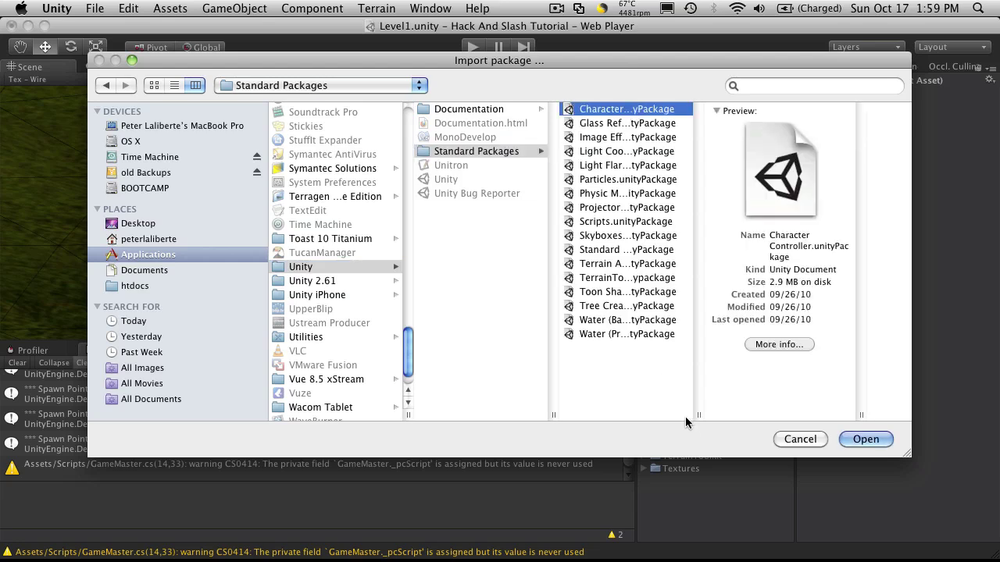
left_click_drag(698, 415, 829, 418)
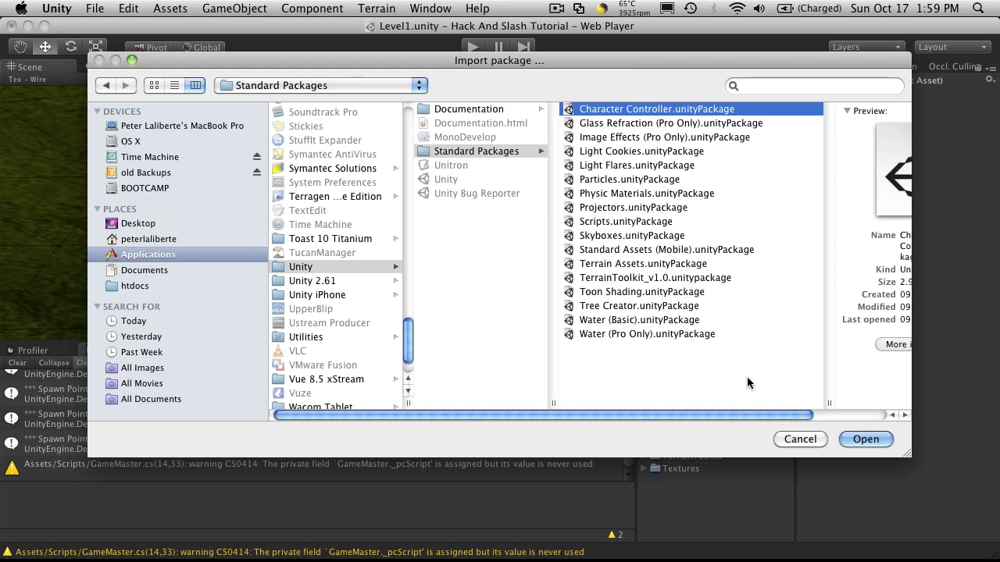
Import the Character Controller package and check the new Standard Assets folders.
left_click(864, 439)
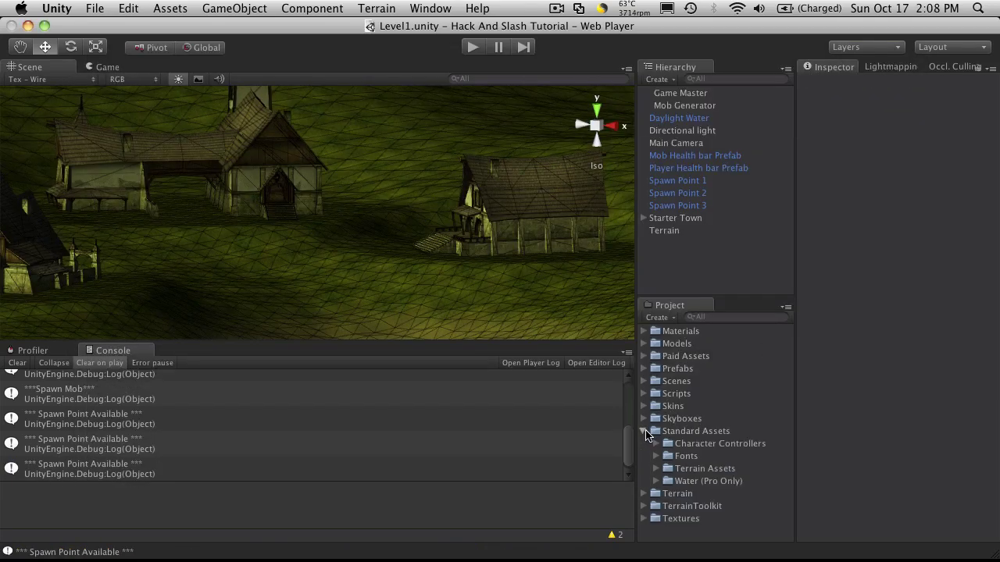
left_click(645, 457)
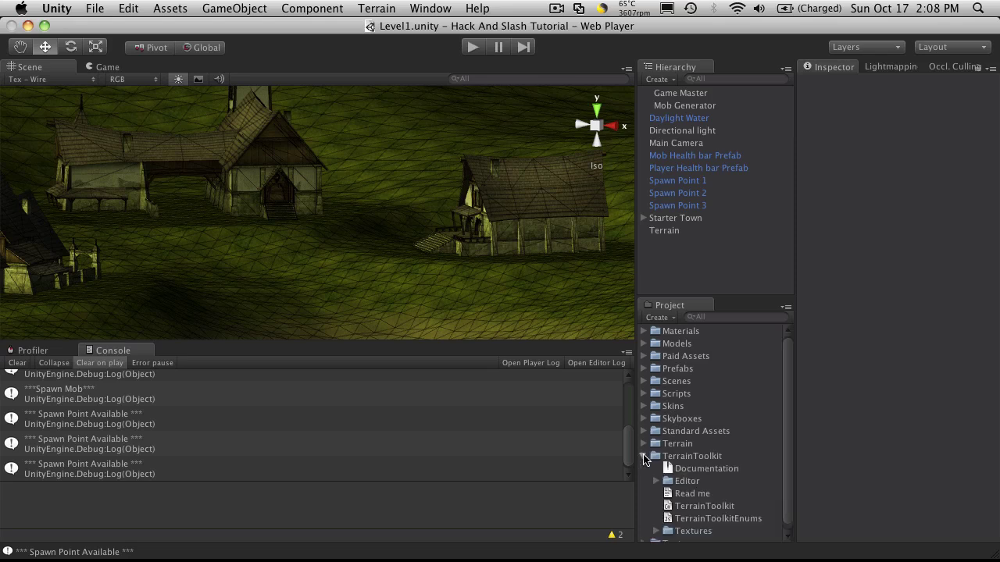
left_click(644, 457)
left_click(644, 445)
left_click(643, 444)
left_click(644, 431)
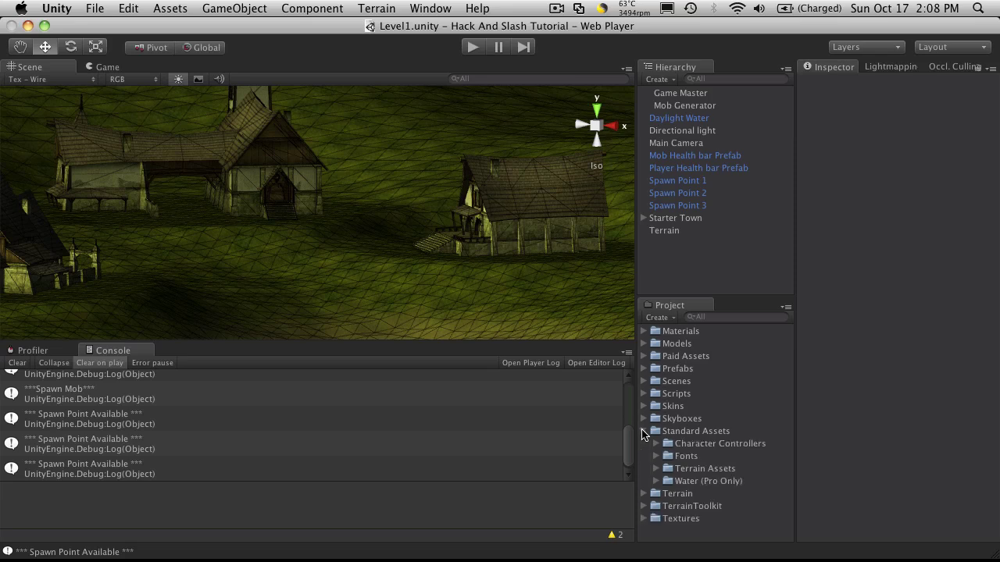
left_click(644, 431)
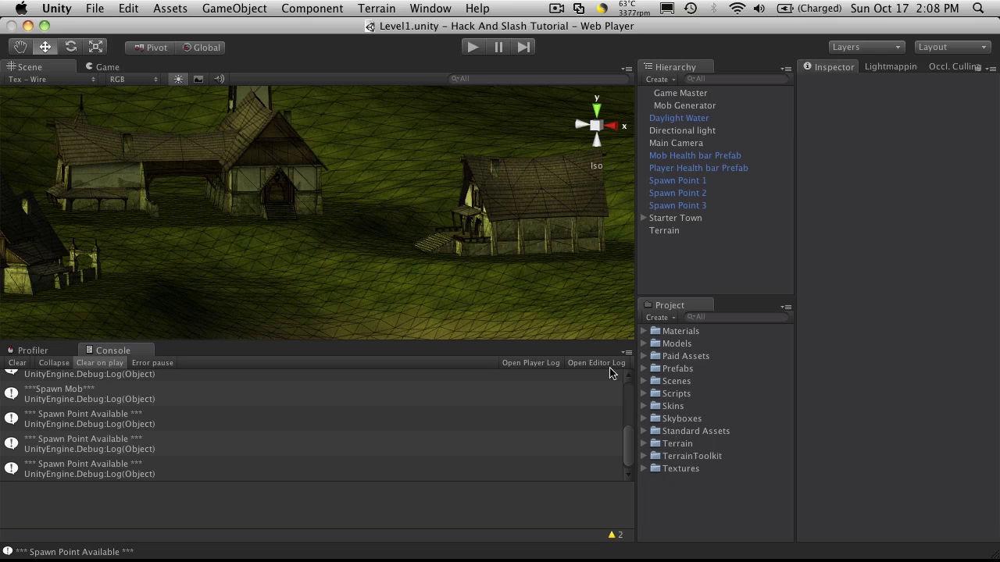
Play Level1 and inspect the spawned pc and its 249HumanAnimated child in the Hierarchy.
left_click(466, 48)
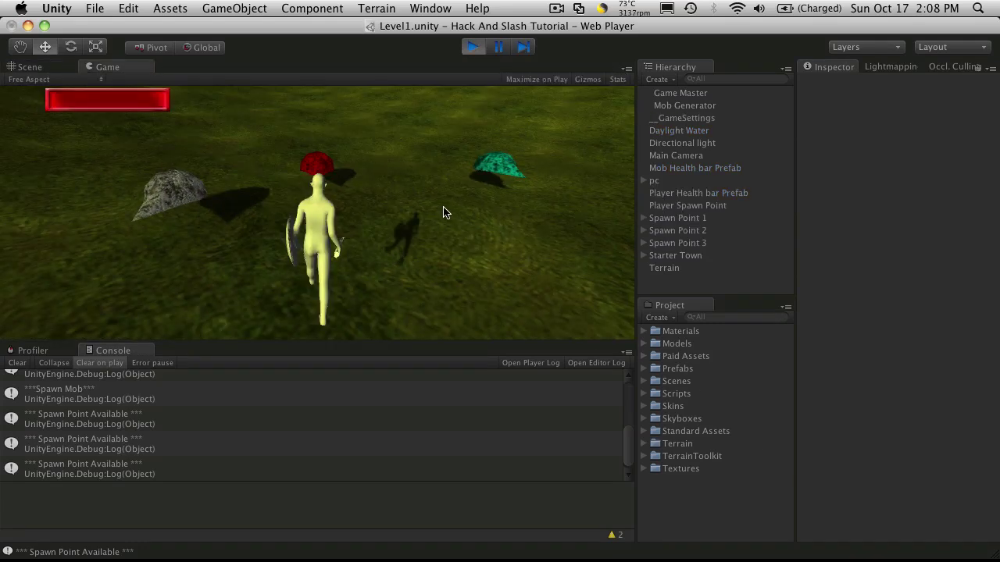
left_click(657, 182)
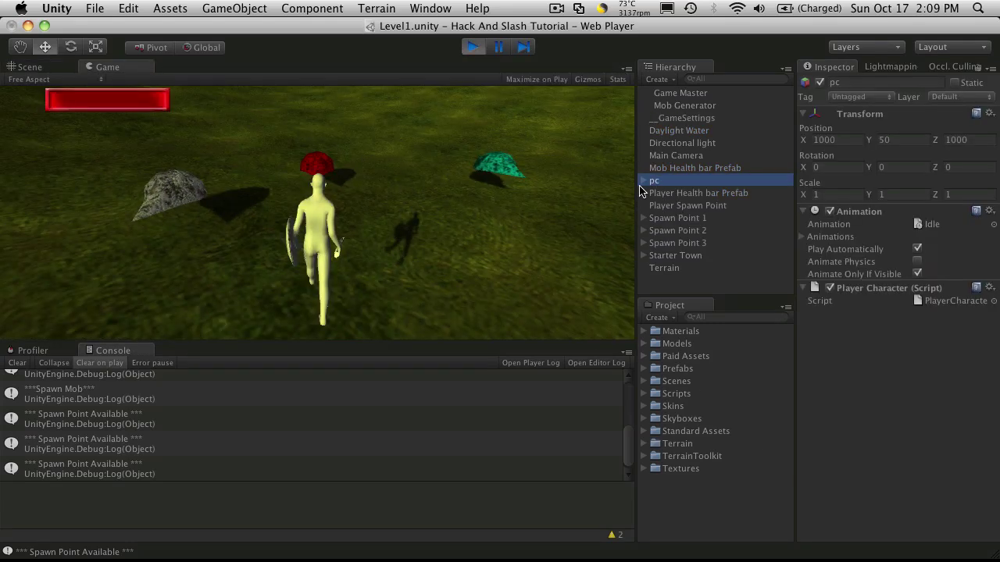
left_click(645, 183)
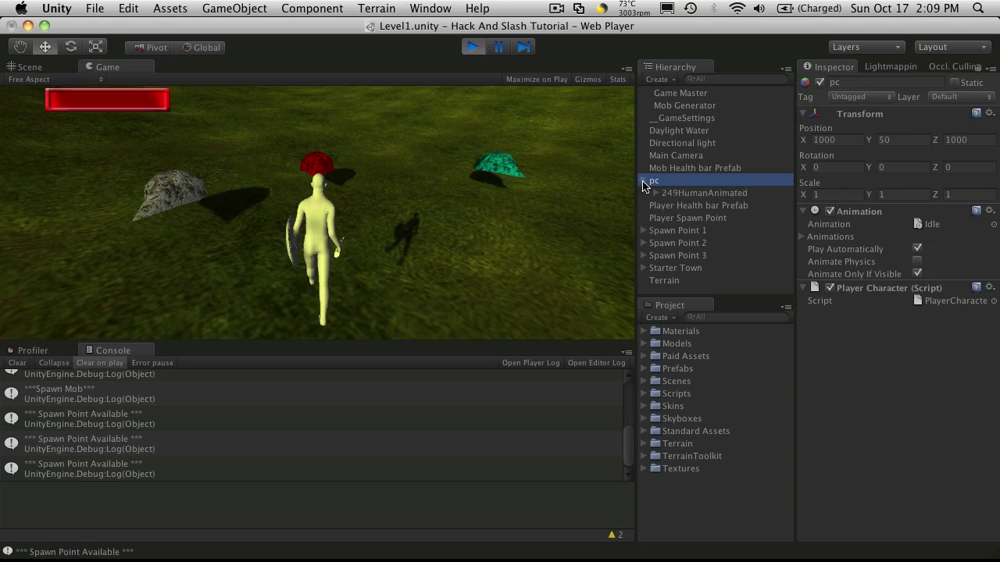
left_click(707, 194)
left_click(707, 184)
left_click(712, 195)
left_click(712, 185)
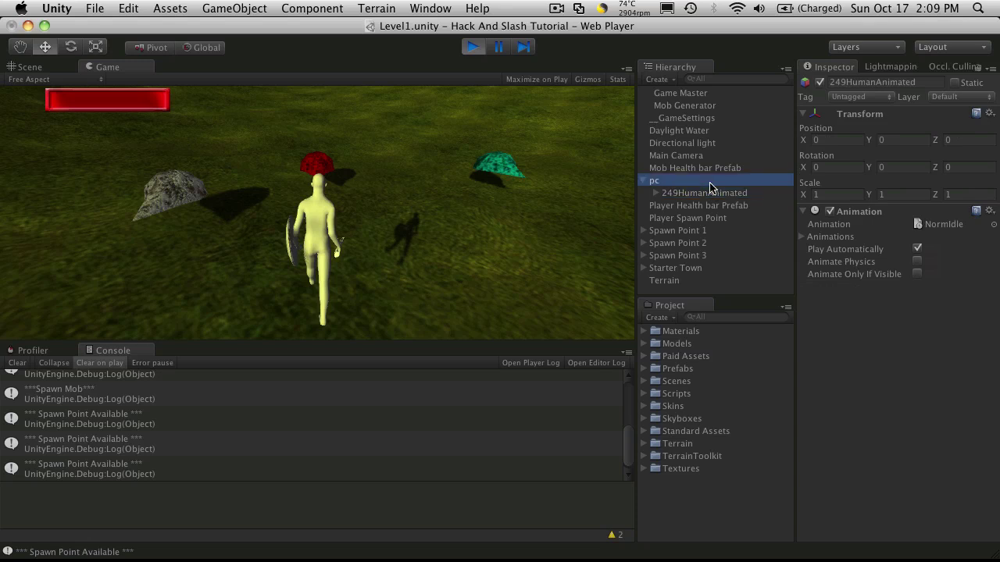
Stop the game and expand Prefabs > Player Character Prefab to compare it with its 249HumanAnimated model.
left_click(478, 45)
left_click(645, 369)
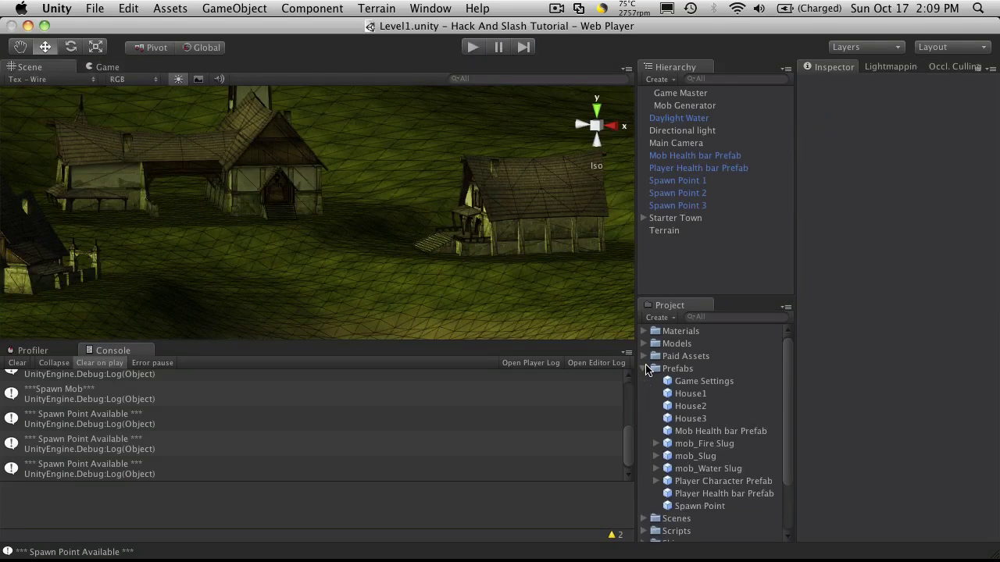
left_click(657, 482)
scroll(707, 468, "down", 2)
left_click(714, 440)
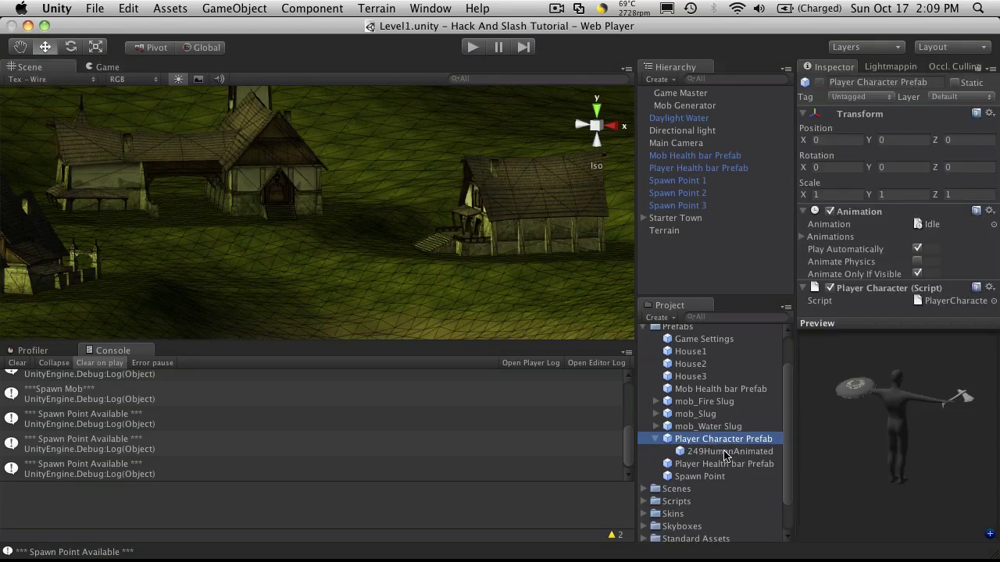
left_click(726, 452)
left_click(726, 440)
left_click(758, 453)
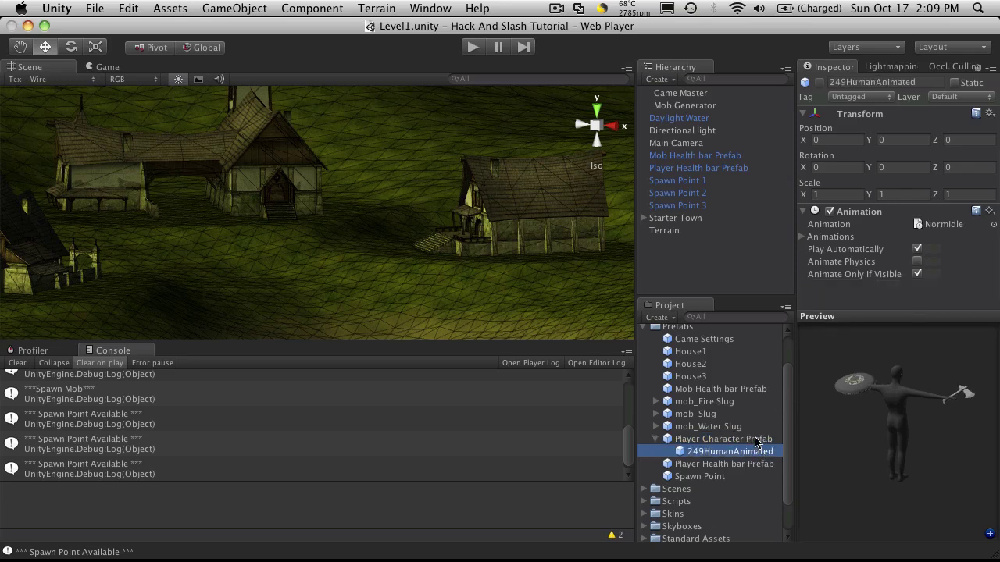
left_click(755, 440)
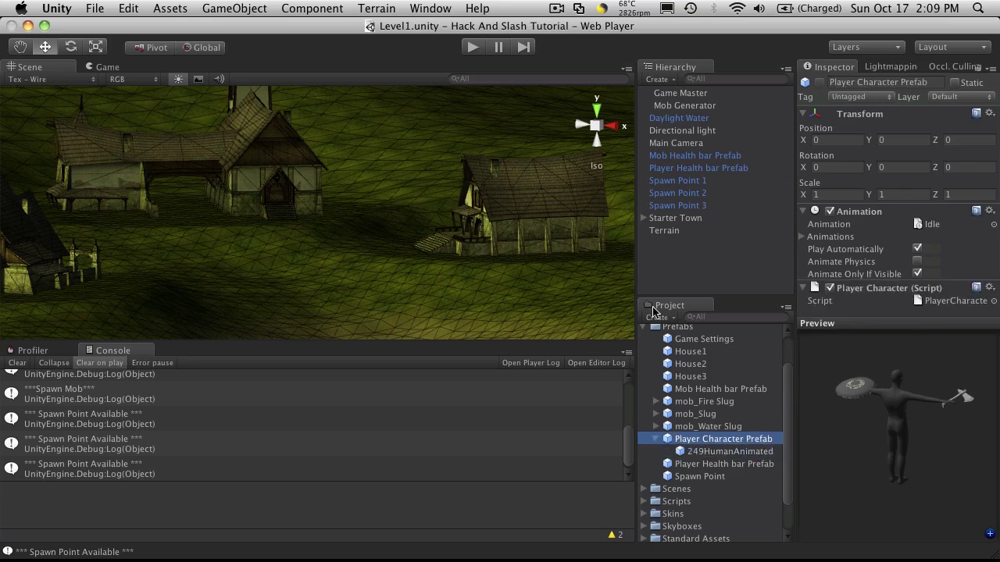
Drag the Player Character Prefab into the scene, then frame and orbit around it.
left_click_drag(713, 453, 698, 281)
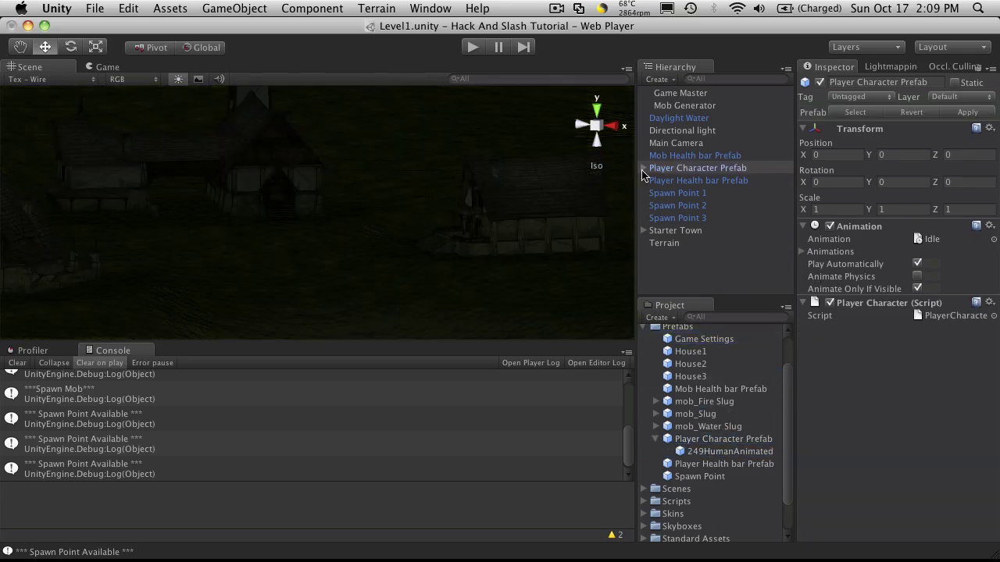
left_click(750, 287)
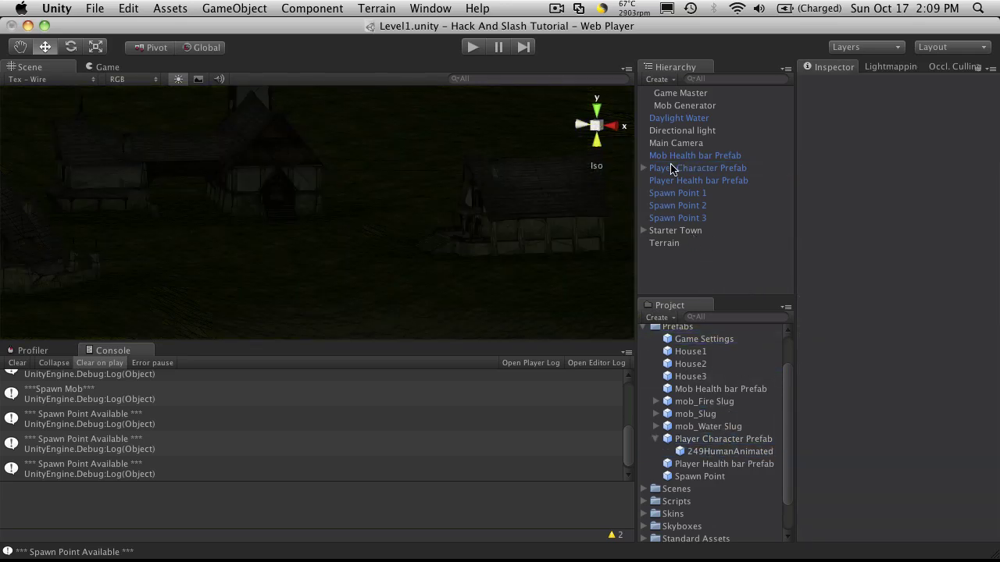
left_click(677, 172)
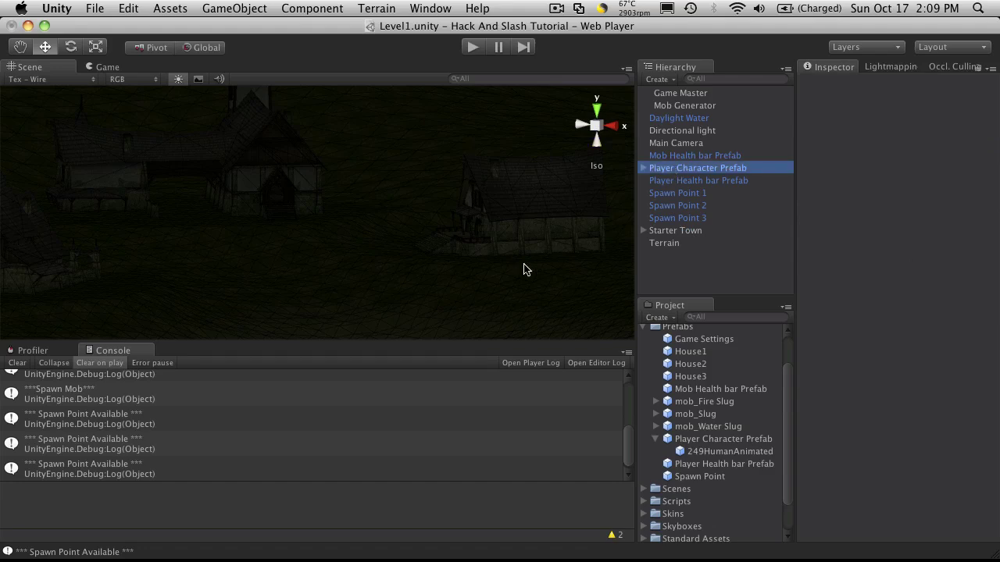
left_click(367, 263)
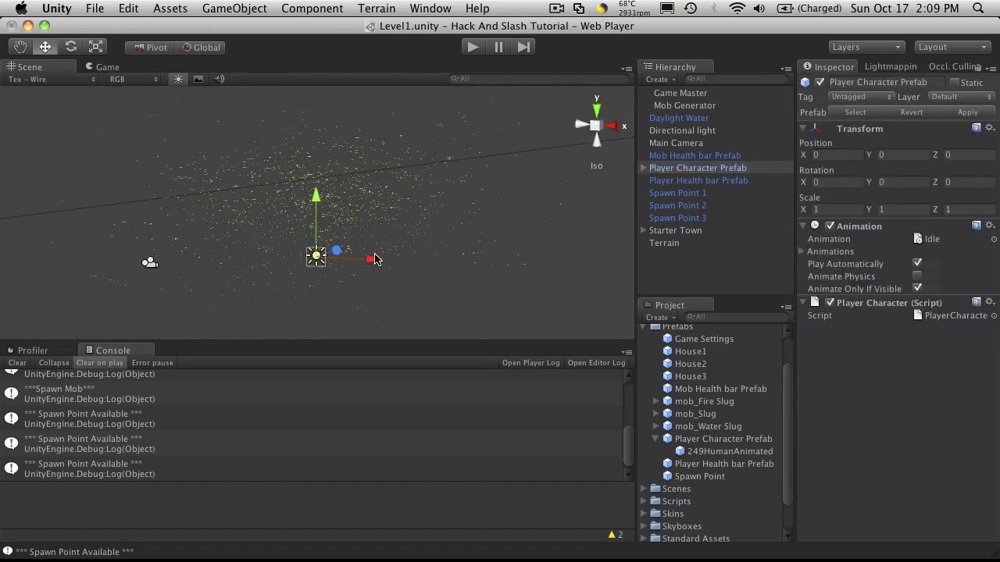
left_click_drag(320, 164, 22, 63, "alt")
left_click_drag(414, 217, 346, 229, "alt")
scroll(408, 241, "up", 4)
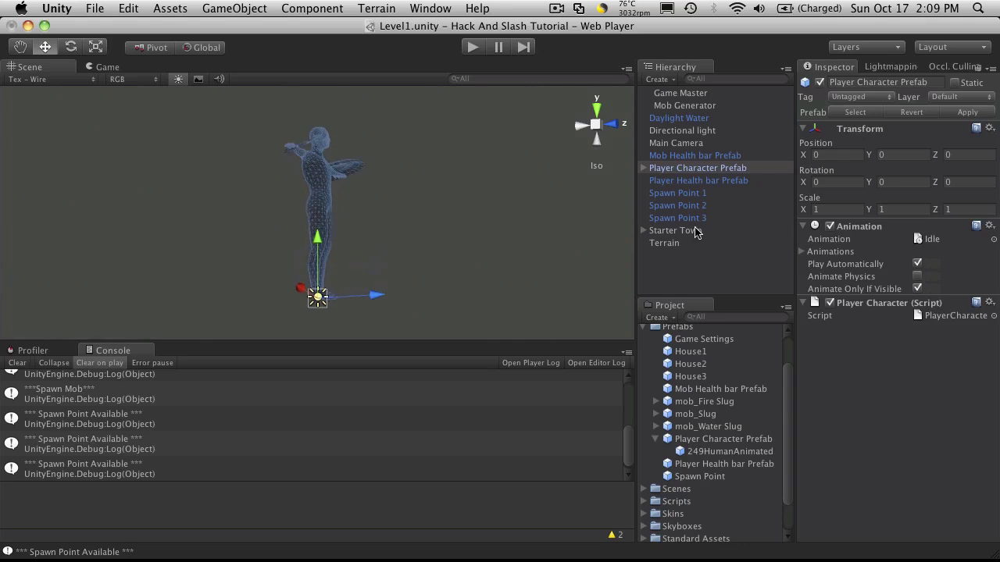
Expand the prefab instance and inspect its 249HumanAnimated child.
left_click(642, 168)
left_click(708, 180)
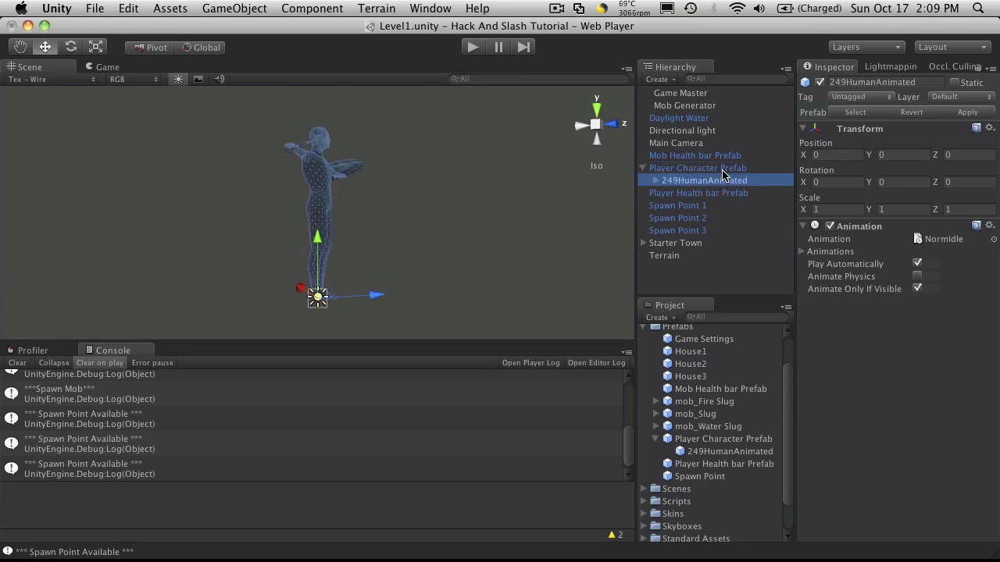
left_click(723, 169)
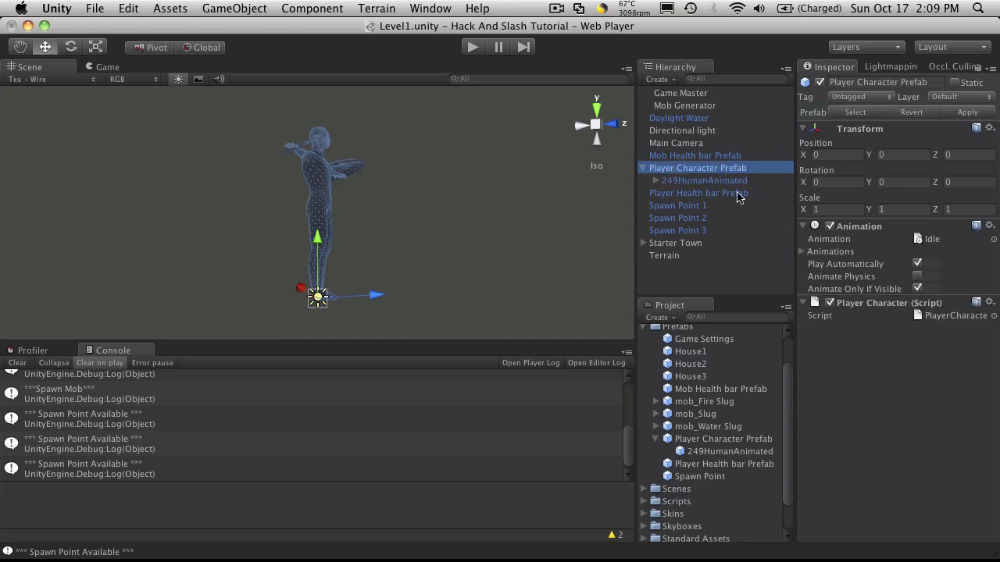
left_click(704, 181)
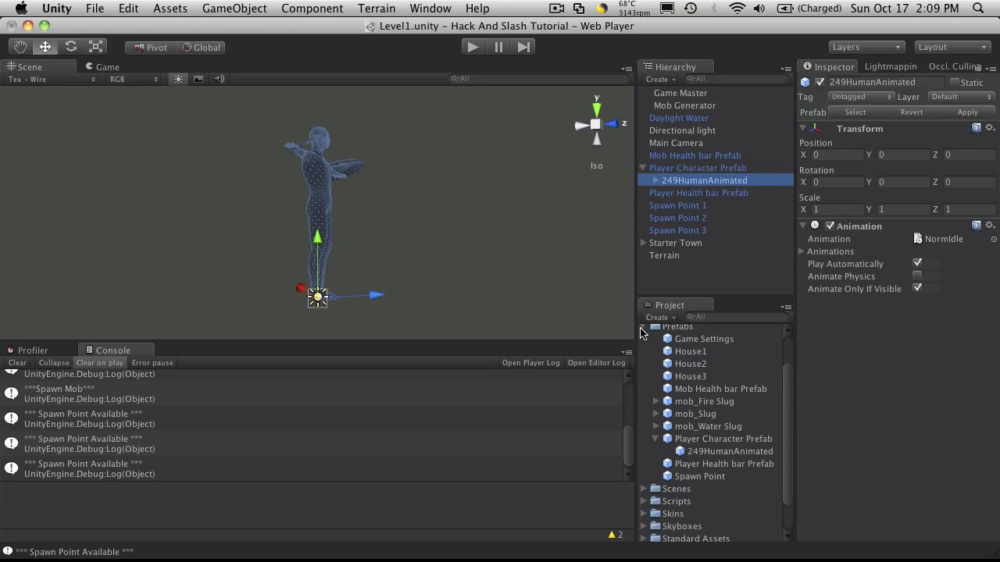
Expand Scripts and ping the PlayerCharacter script from the prefab's Script field.
scroll(638, 482, "down", 3)
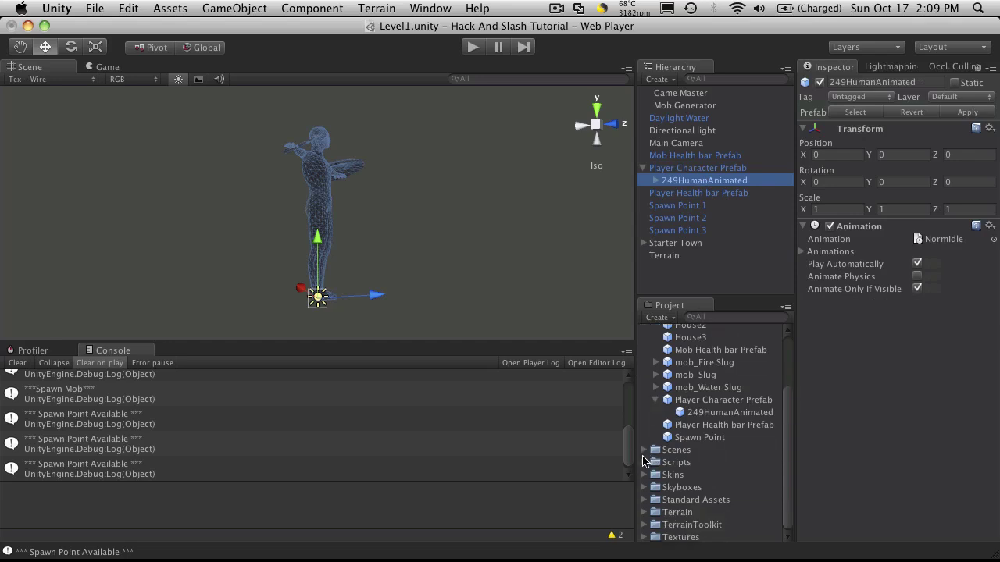
left_click(644, 462)
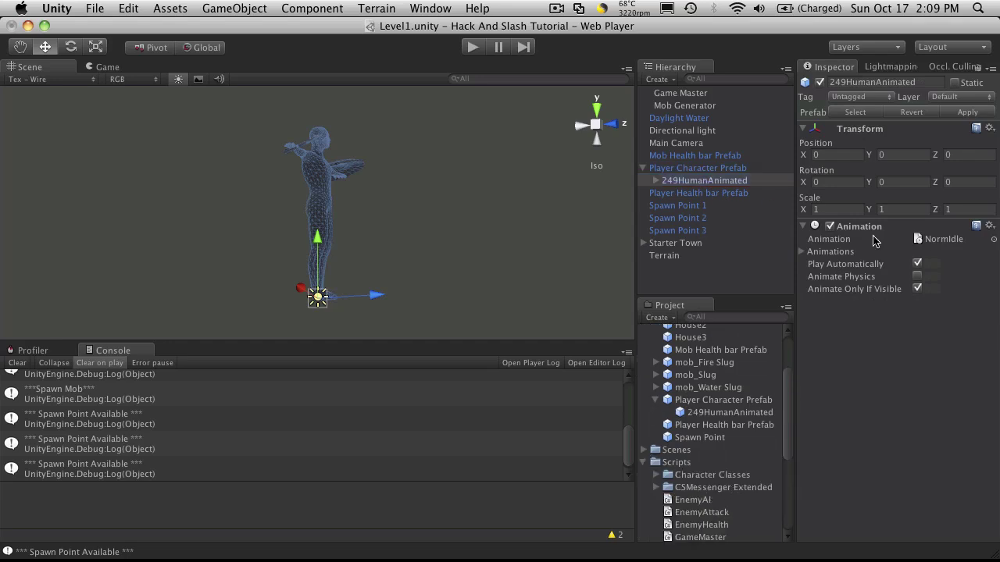
left_click(700, 167)
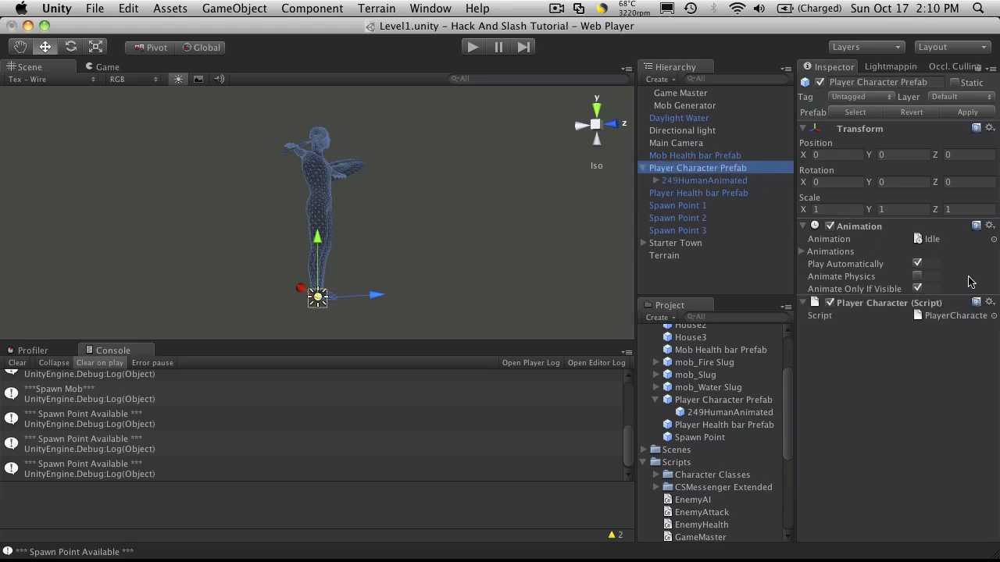
left_click(947, 315)
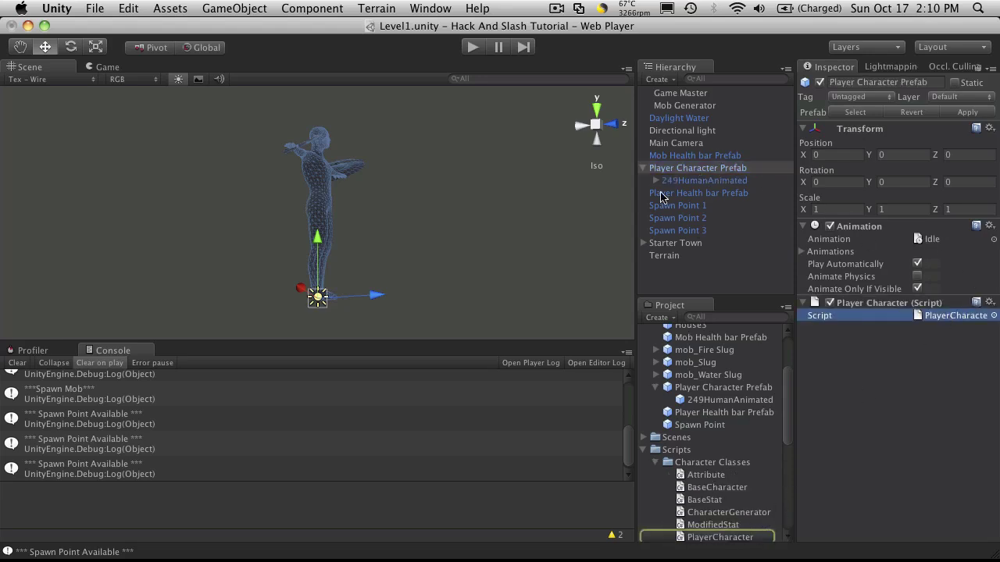
left_click(684, 181)
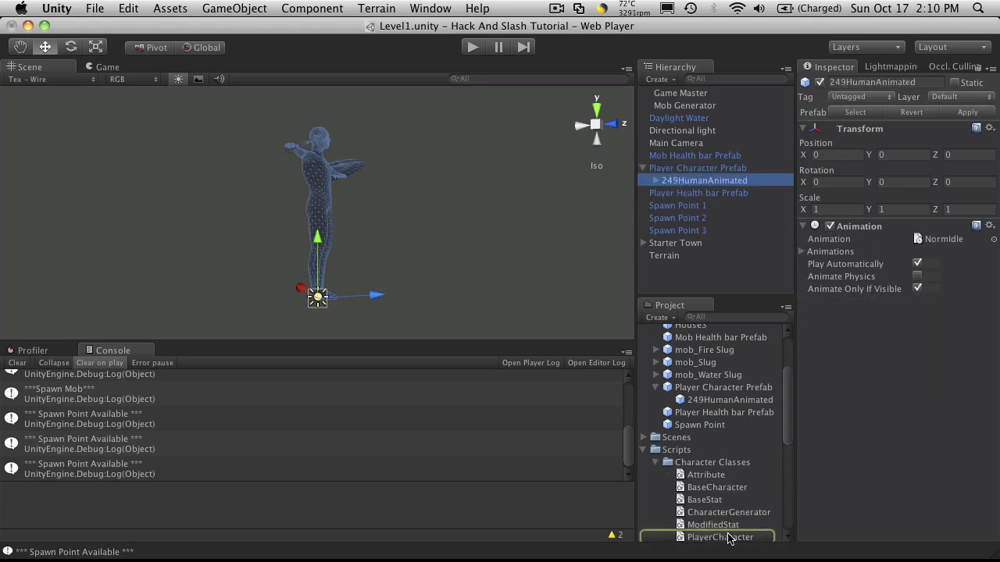
left_click_drag(728, 538, 919, 418)
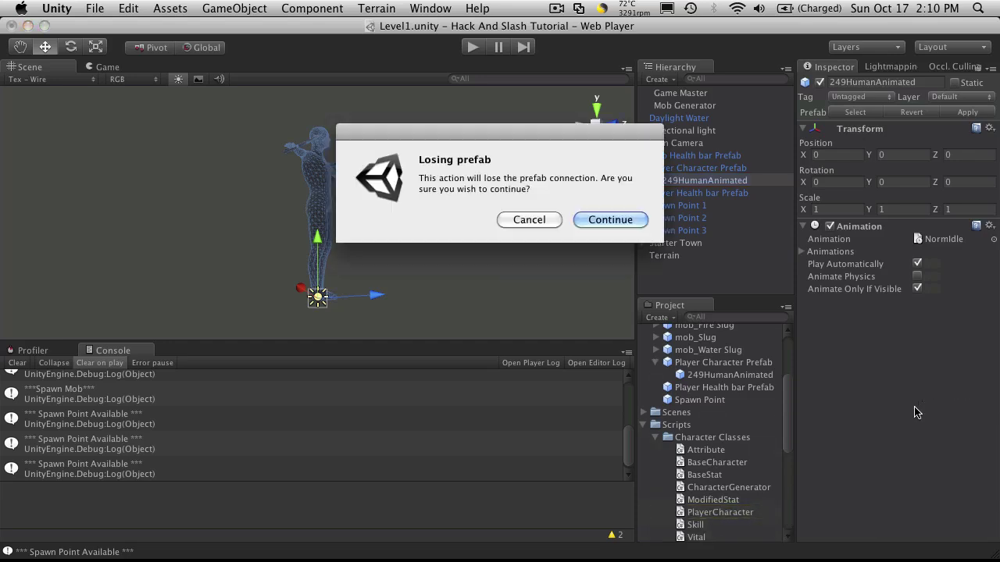
left_click(609, 221)
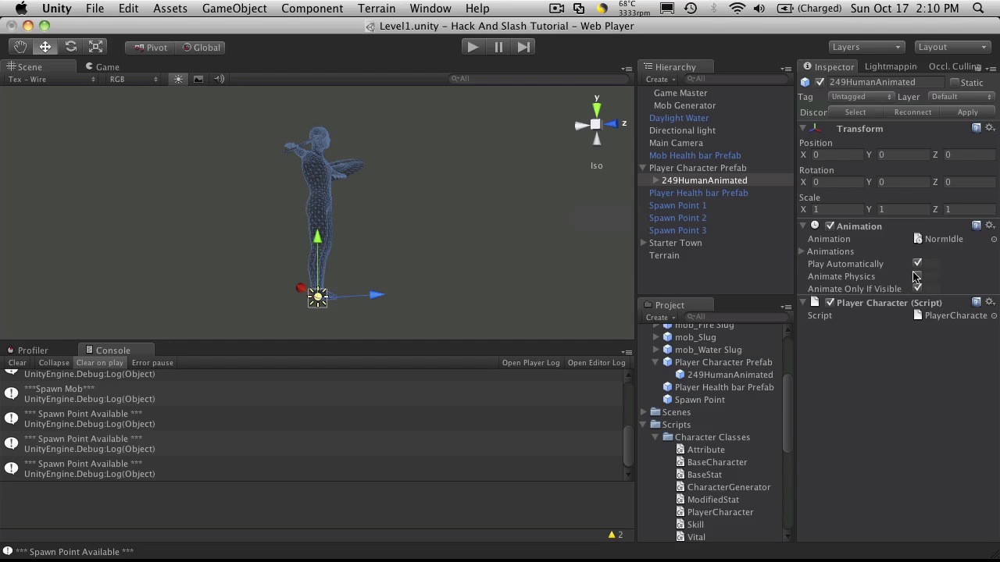
left_click(802, 254)
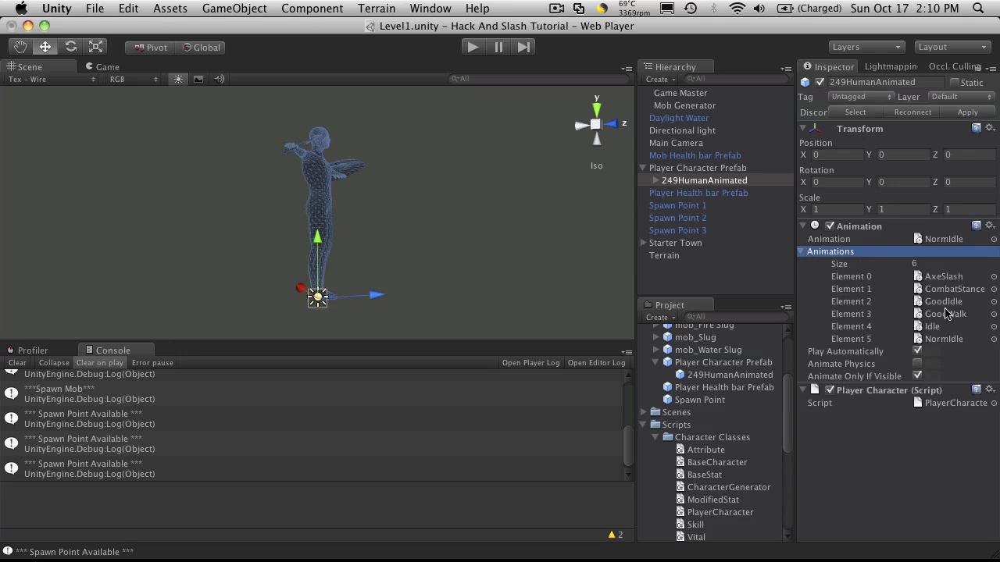
left_click(803, 252)
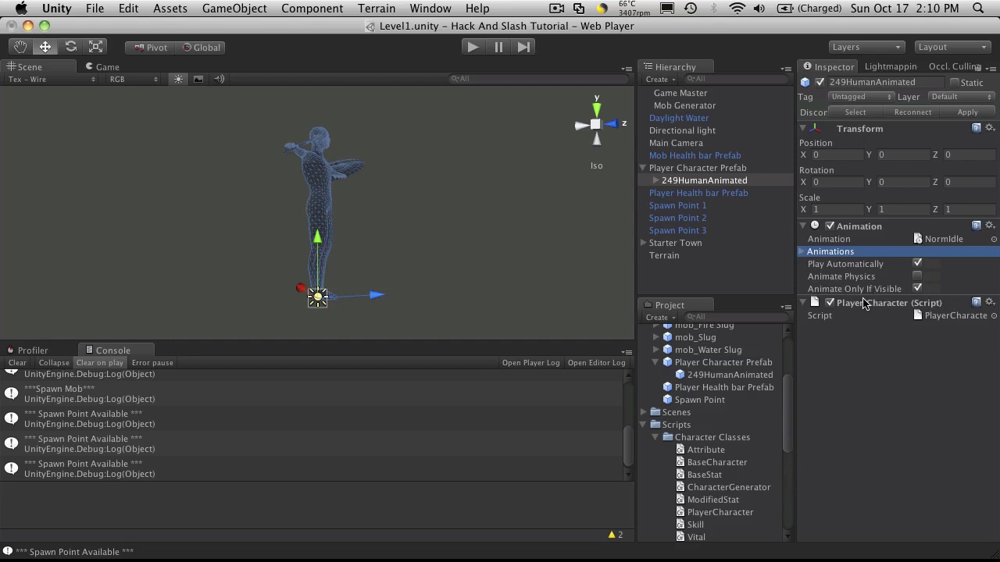
left_click(701, 170)
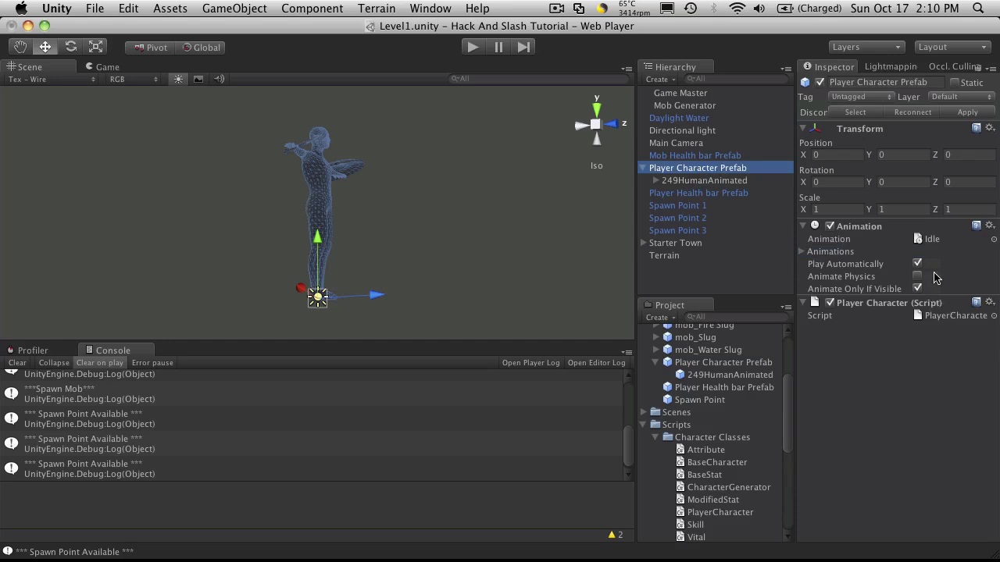
Add a Character Controller to 249HumanAnimated via Component > Physics.
left_click(688, 183)
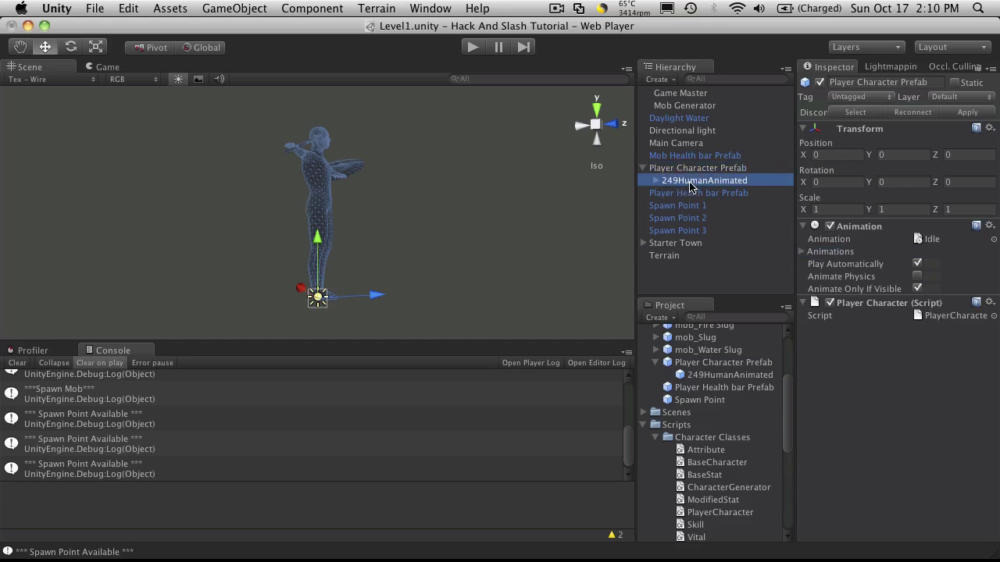
left_click(306, 8)
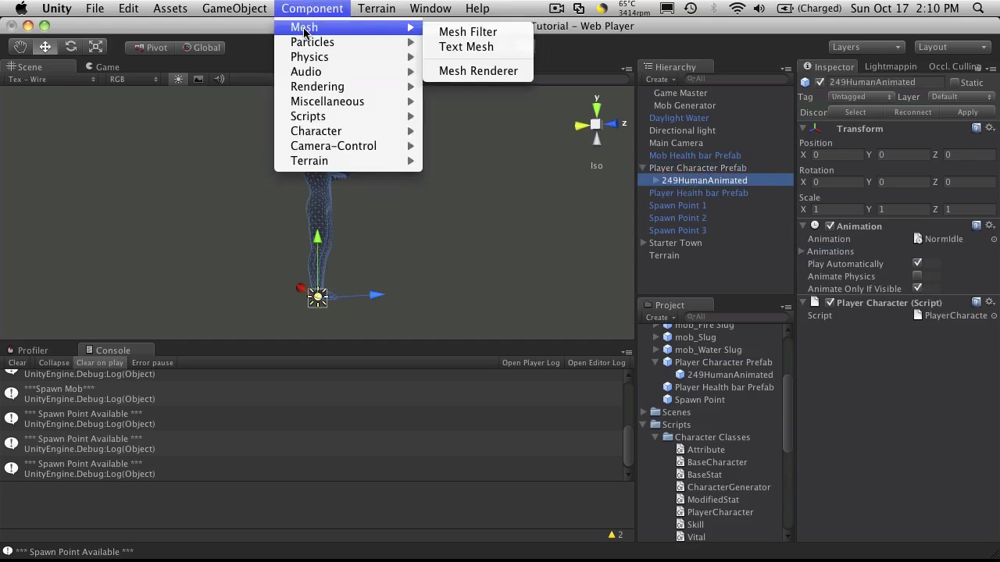
mouse_move(354, 58)
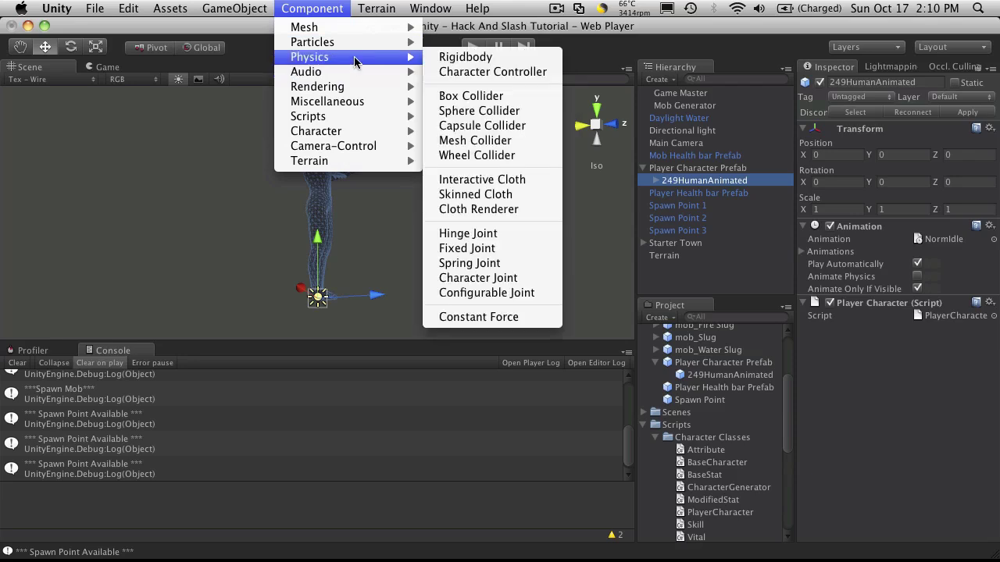
left_click(509, 72)
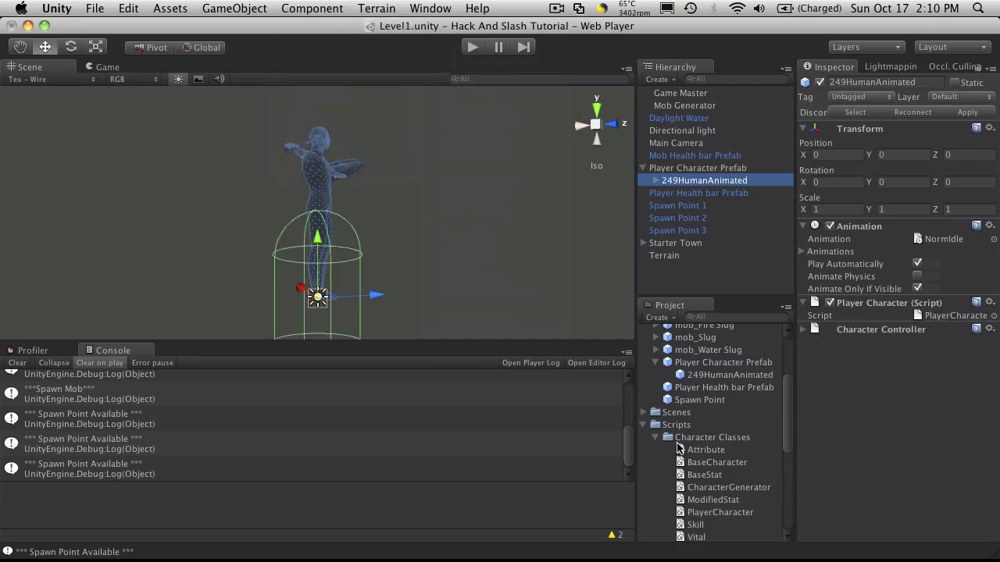
Expand Standard Assets > Character Controllers > 3rd Person Controller and inspect its construction_worker model.
left_click(646, 425)
scroll(676, 461, "up", 2)
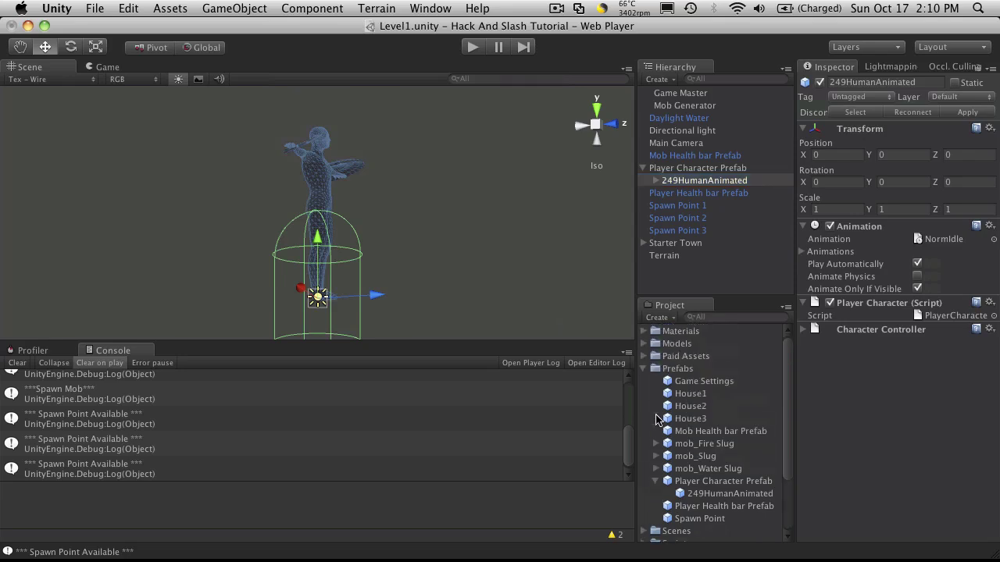
scroll(682, 464, "down", 2)
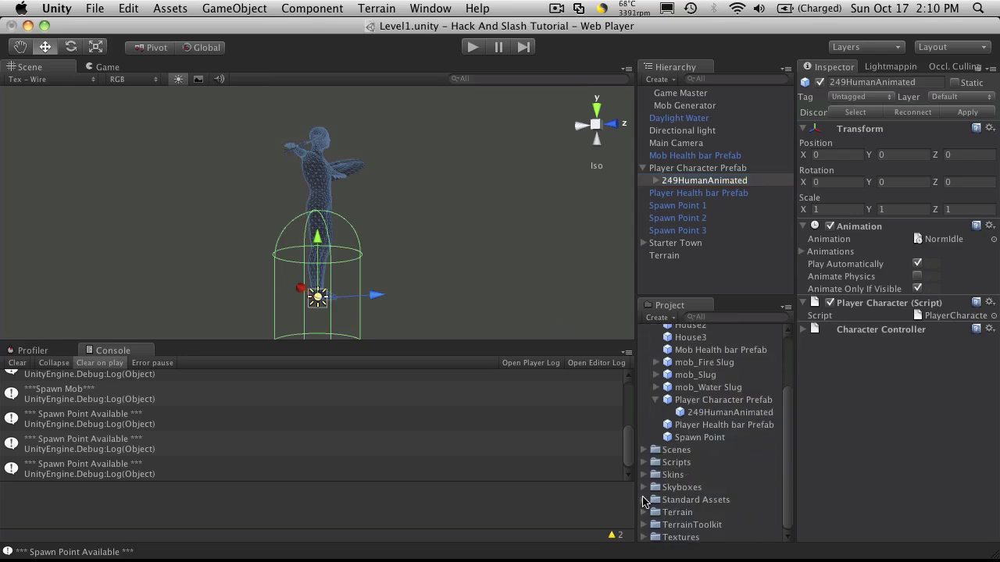
left_click(645, 500)
scroll(649, 489, "down", 3)
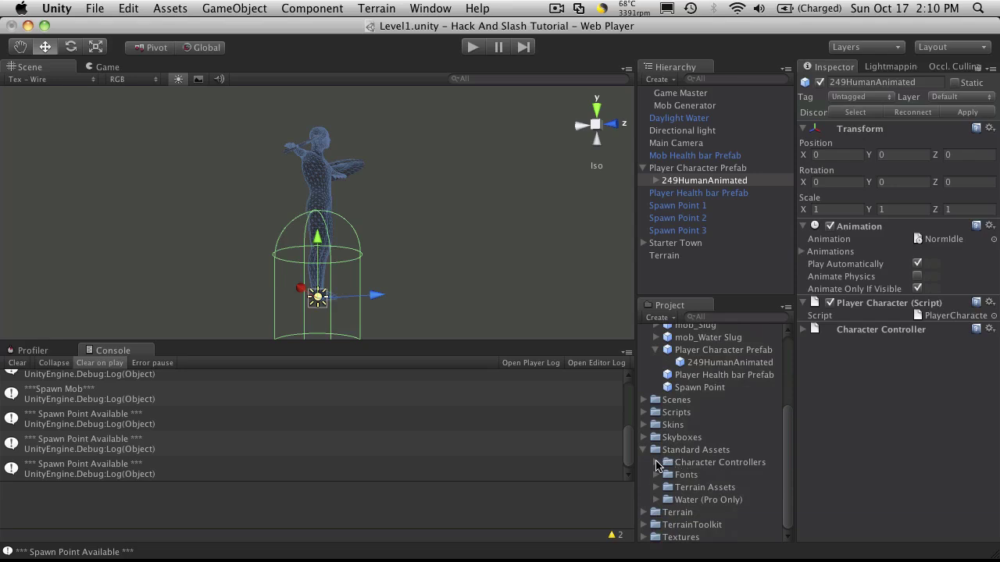
left_click(656, 462)
scroll(785, 469, "down", 3)
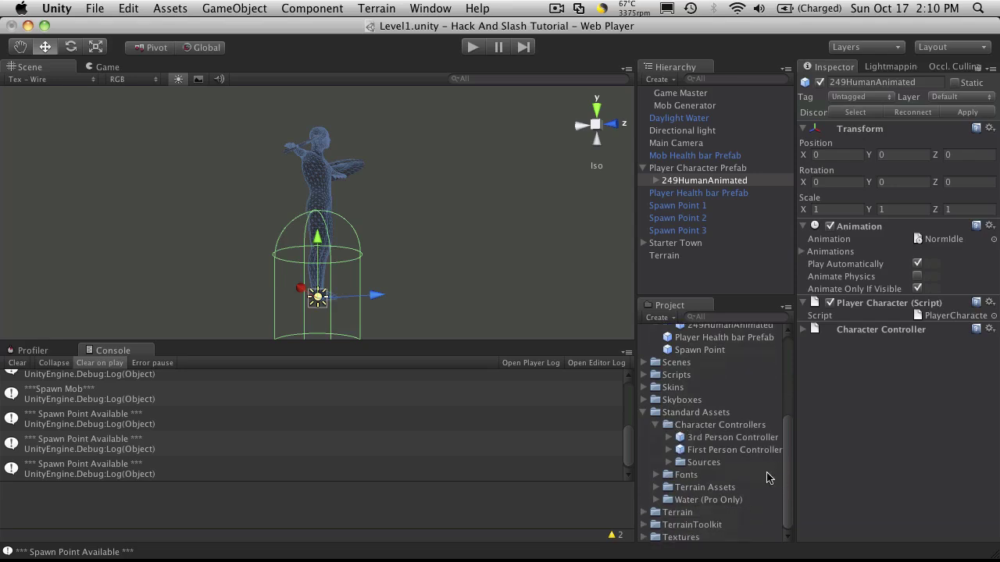
left_click(670, 442)
scroll(755, 446, "down", 2)
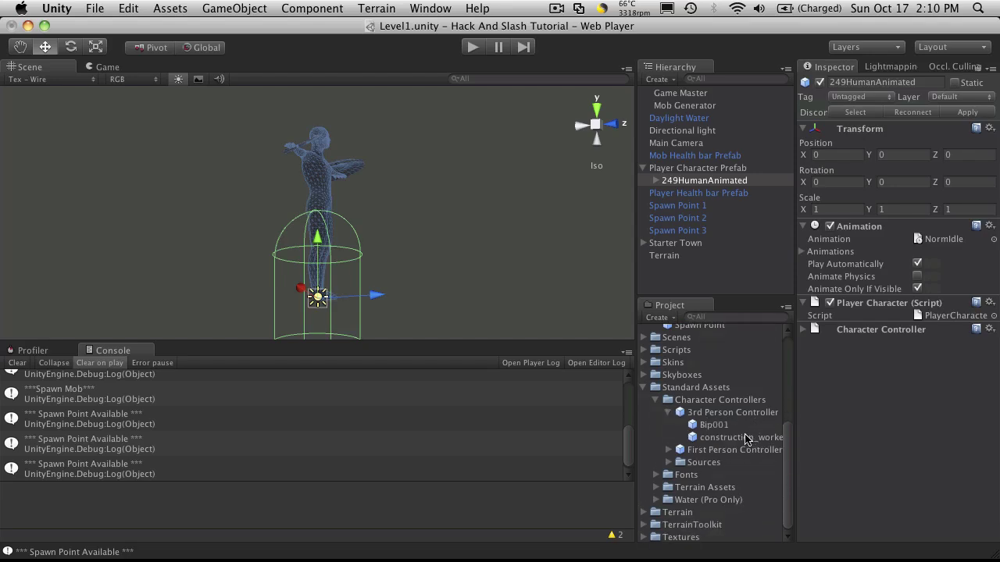
left_click(767, 440)
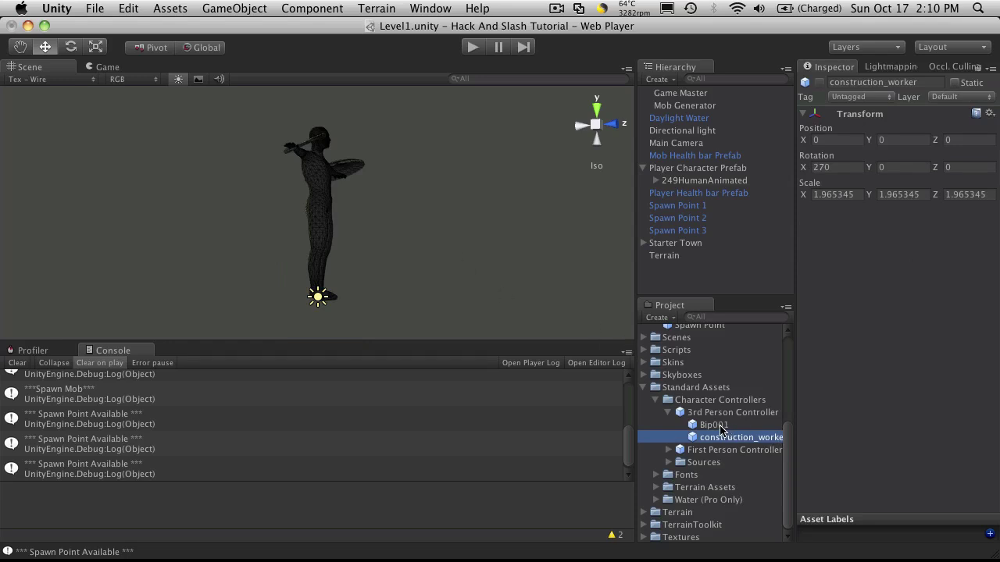
Place the 3rd Person Controller in the scene, orbit to it, and toggle the Terrain off and back on.
left_click(667, 412)
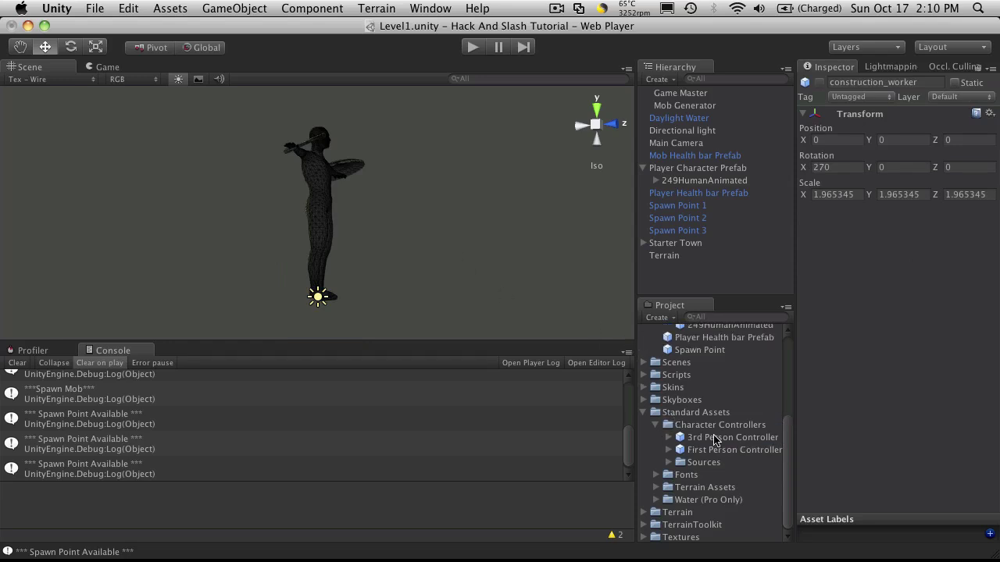
left_click_drag(715, 438, 700, 286)
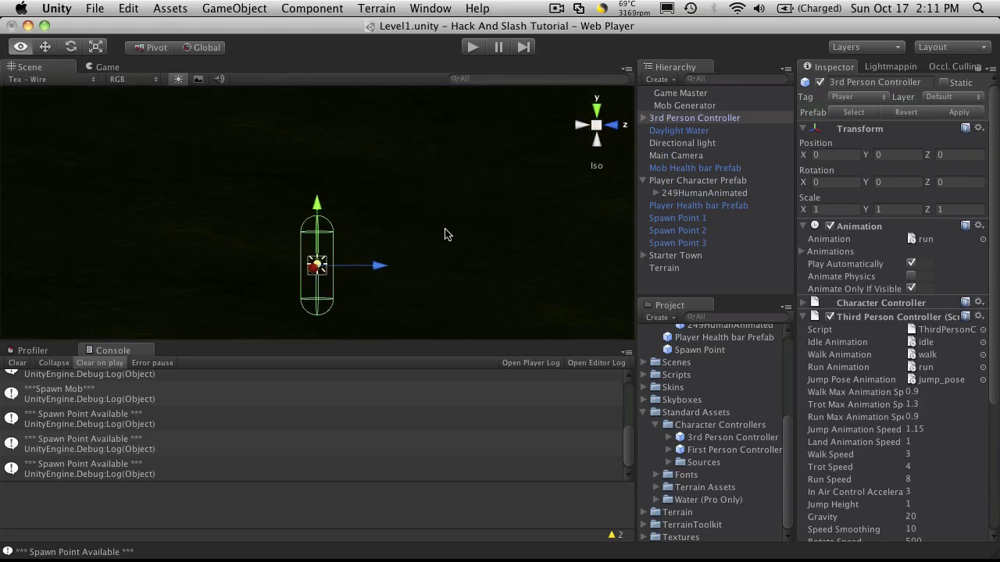
left_click_drag(432, 232, 574, 243, "alt")
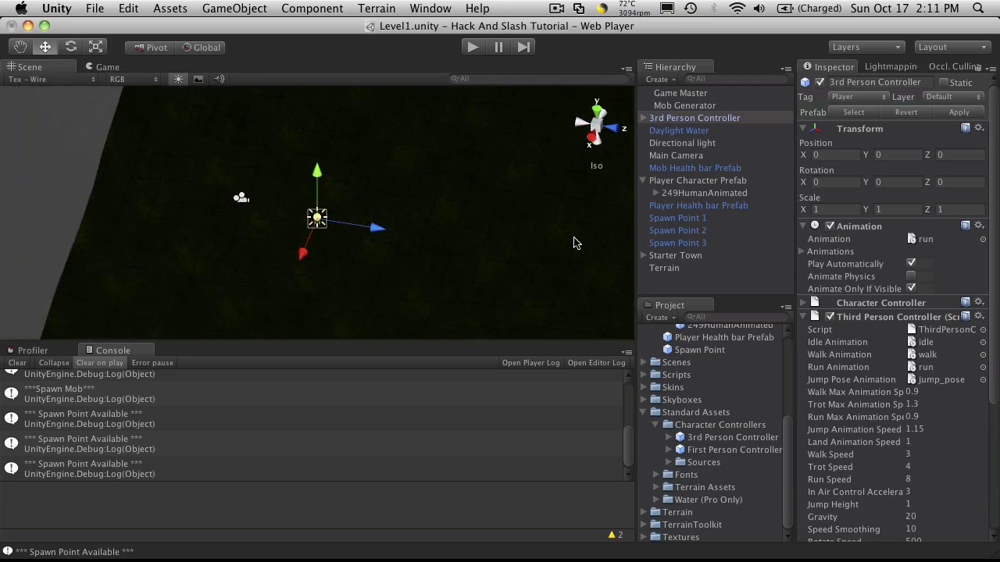
left_click(689, 270)
left_click(819, 82)
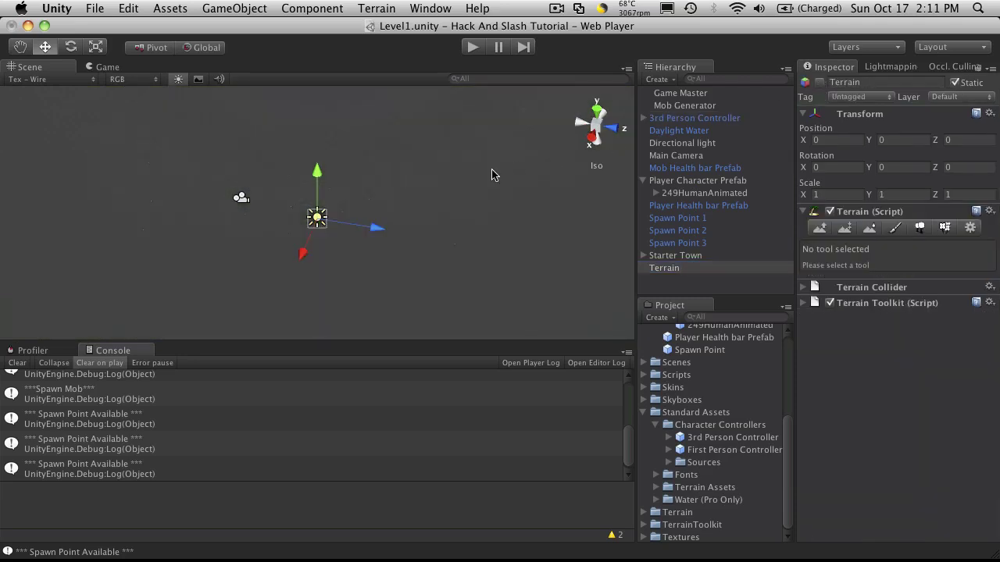
key("super+z")
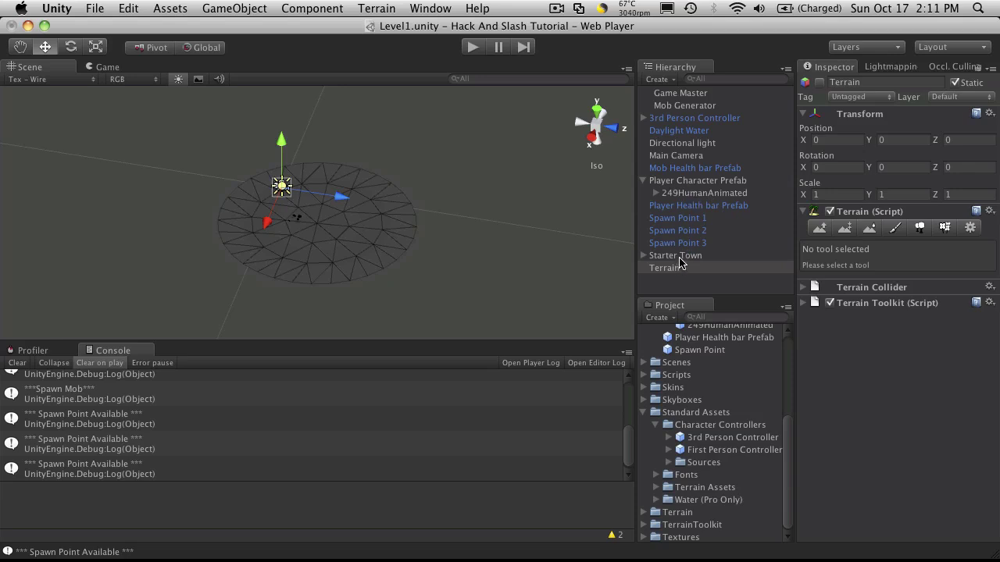
Frame the Player Character Prefab and hide the Daylight Water to see the characters.
left_click(690, 183)
key("f")
scroll(380, 239, "up", 5)
scroll(375, 241, "up", 3)
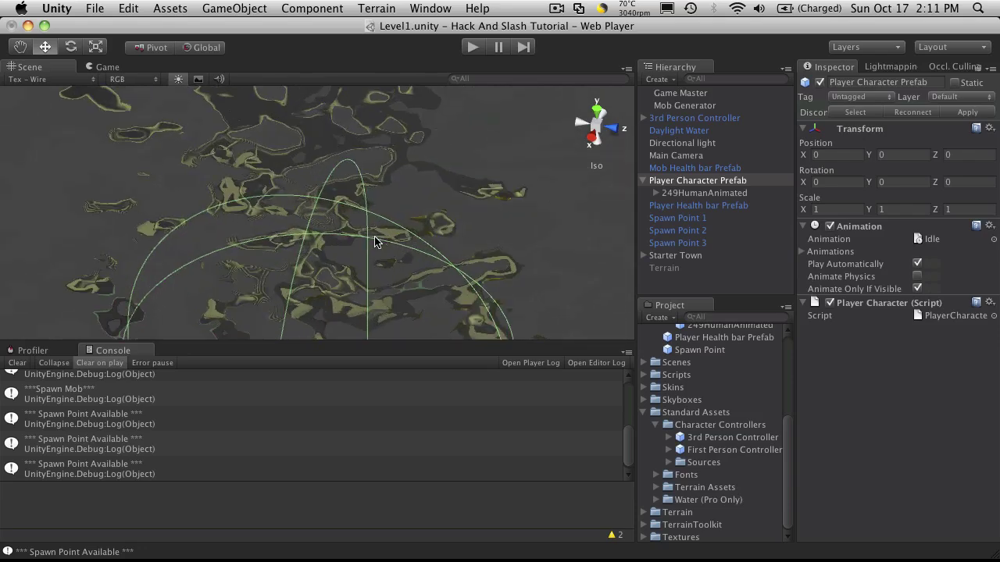
left_click(700, 131)
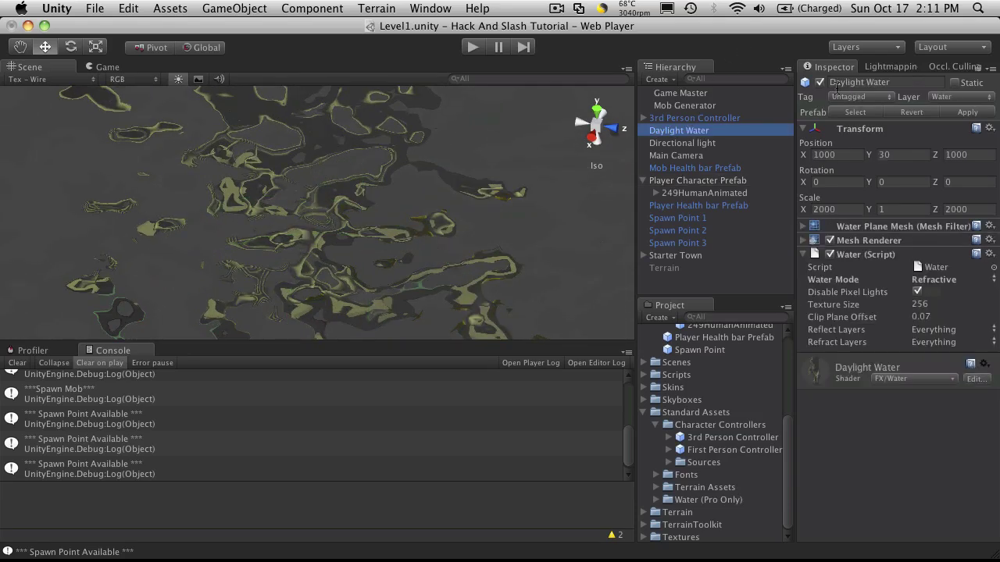
left_click(819, 83)
left_click_drag(488, 232, 424, 138, "alt")
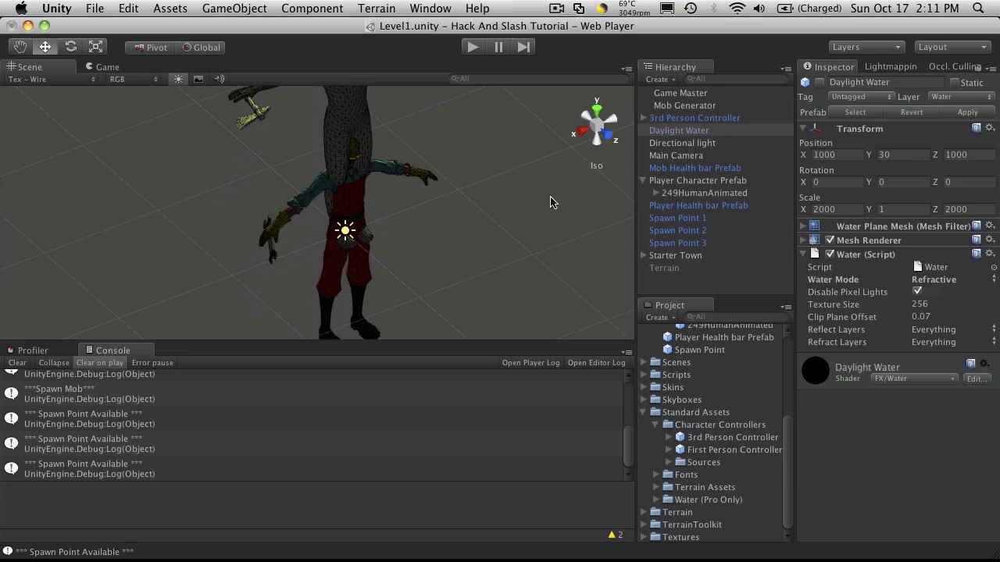
left_click(397, 268)
Review the 3rd Person Controller's Animation and Character Controller settings and ping its ThirdPersonController script.
left_click(340, 273)
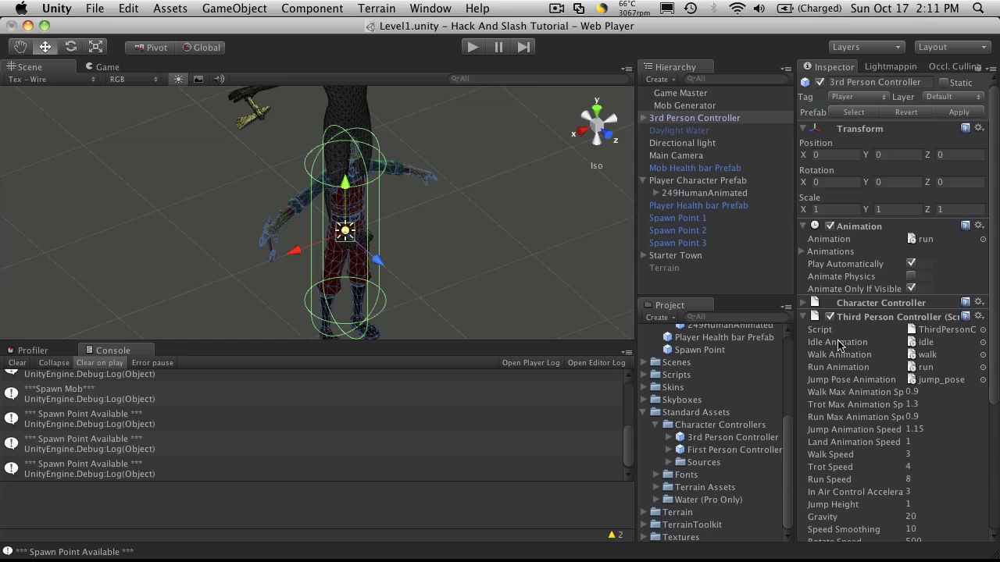
scroll(977, 401, "down", 4)
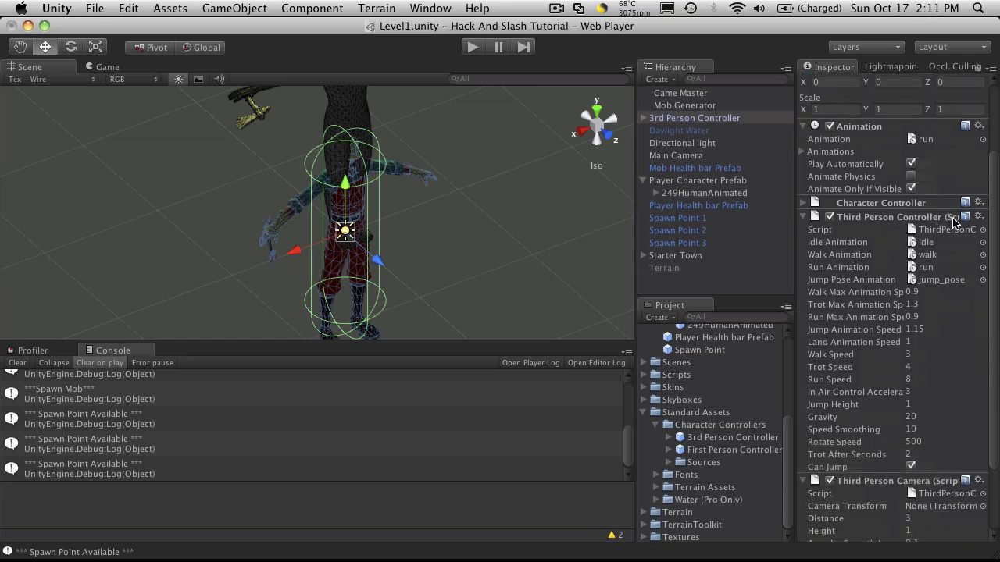
scroll(860, 375, "down", 3)
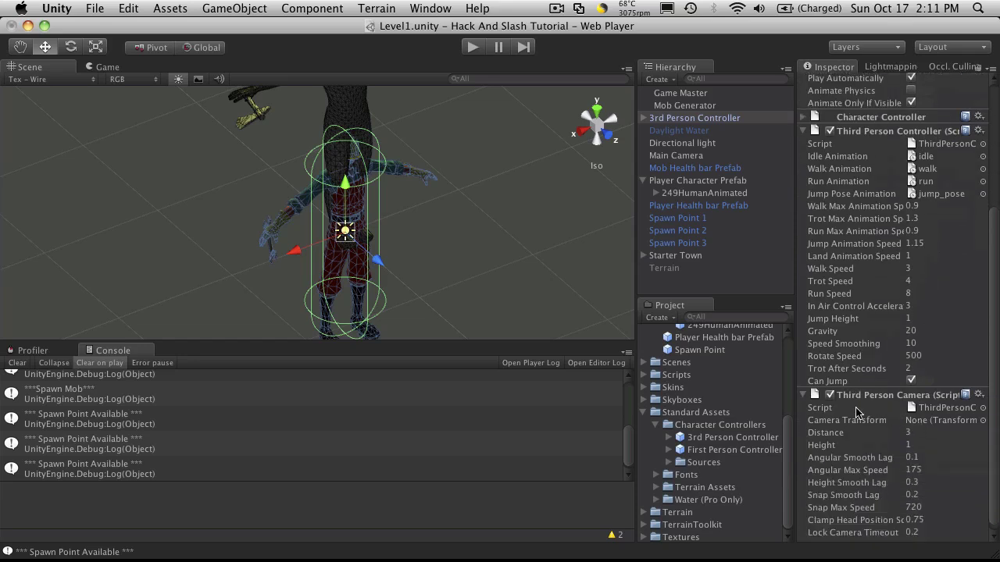
scroll(945, 435, "up", 1)
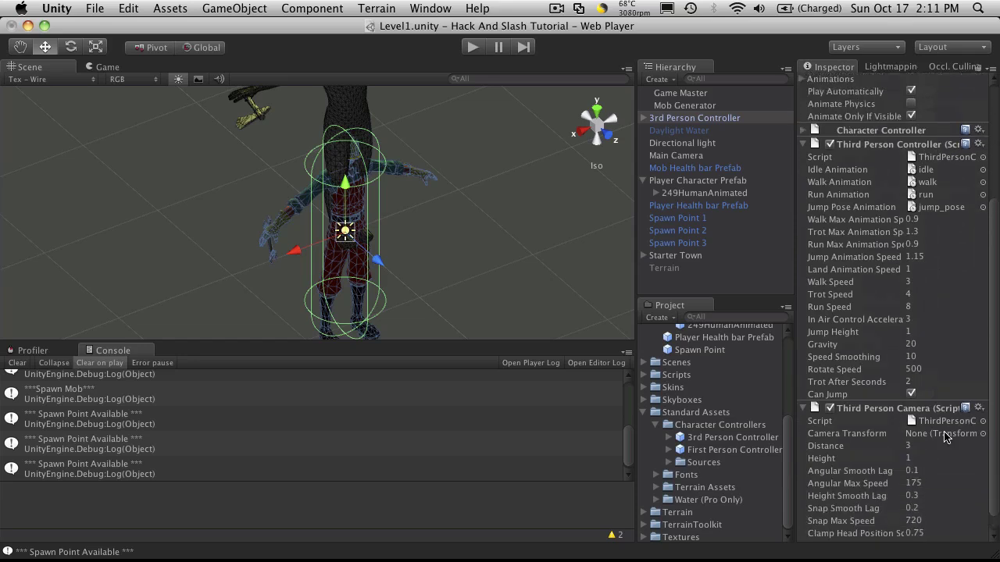
scroll(945, 436, "up", 4)
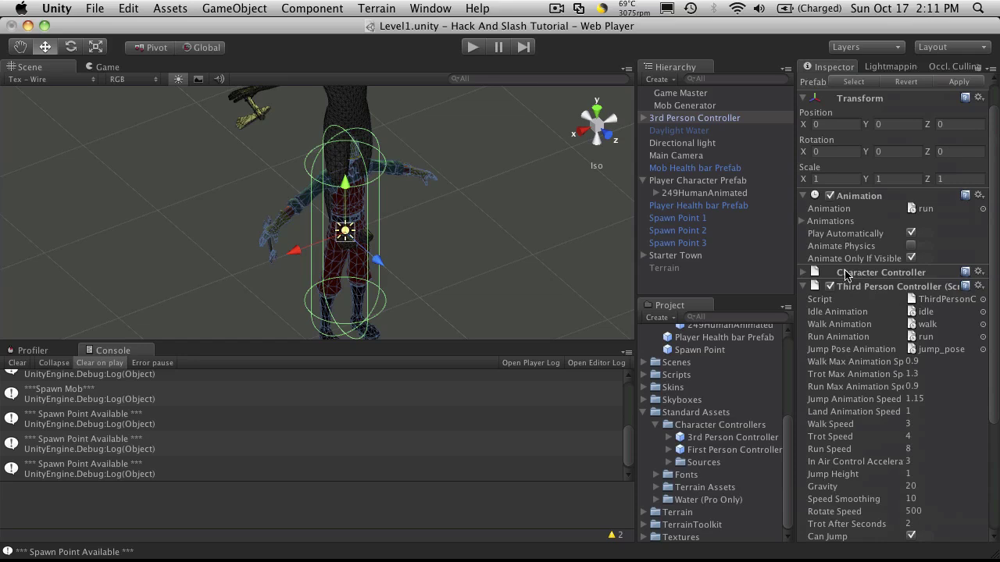
left_click(803, 221)
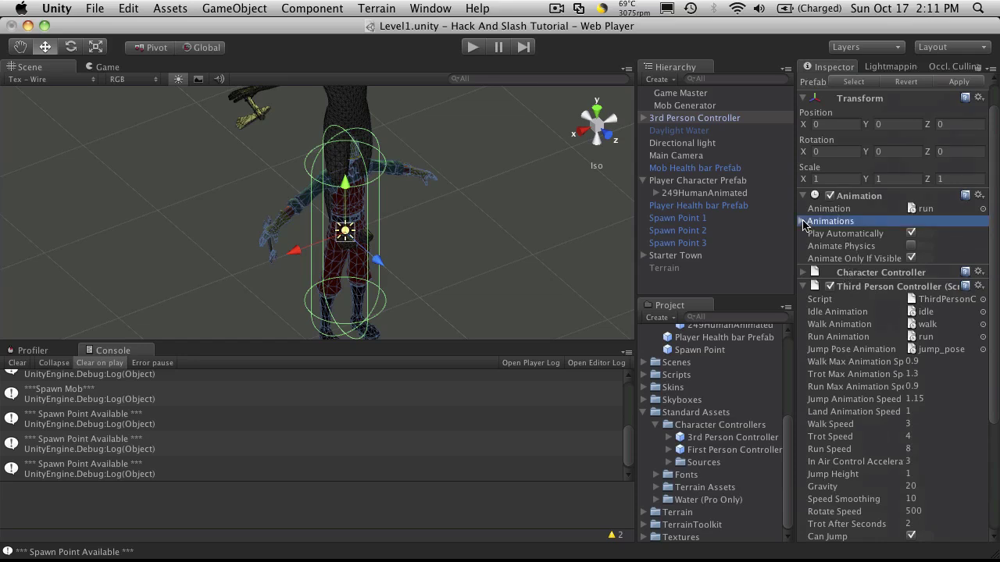
left_click(803, 222)
left_click(803, 196)
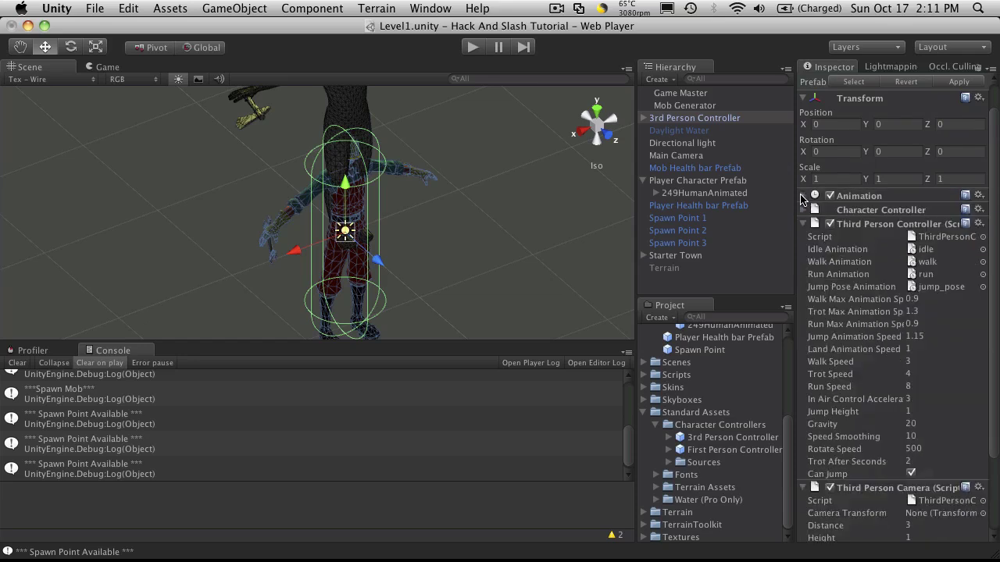
left_click(803, 210)
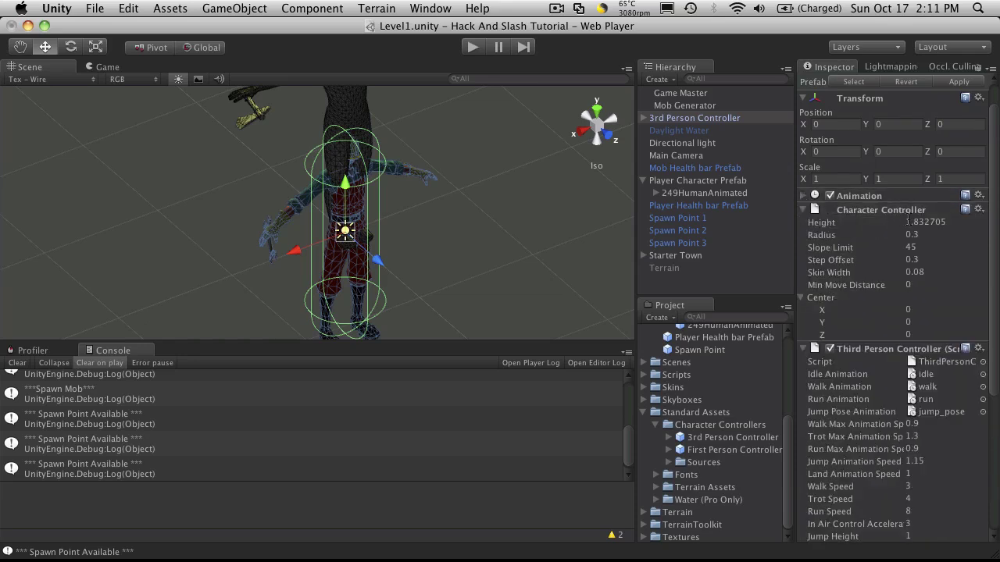
left_click(805, 209)
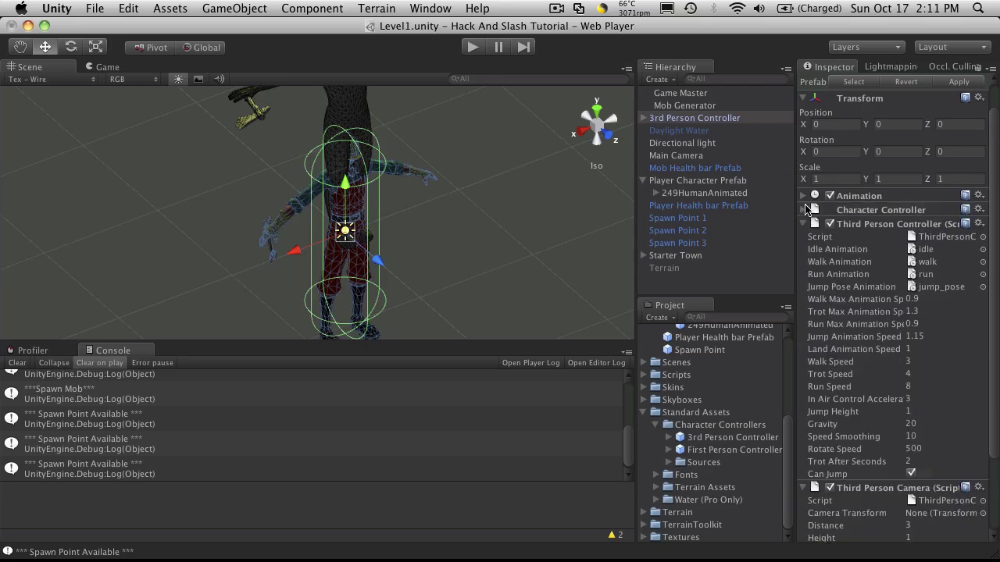
left_click(947, 237)
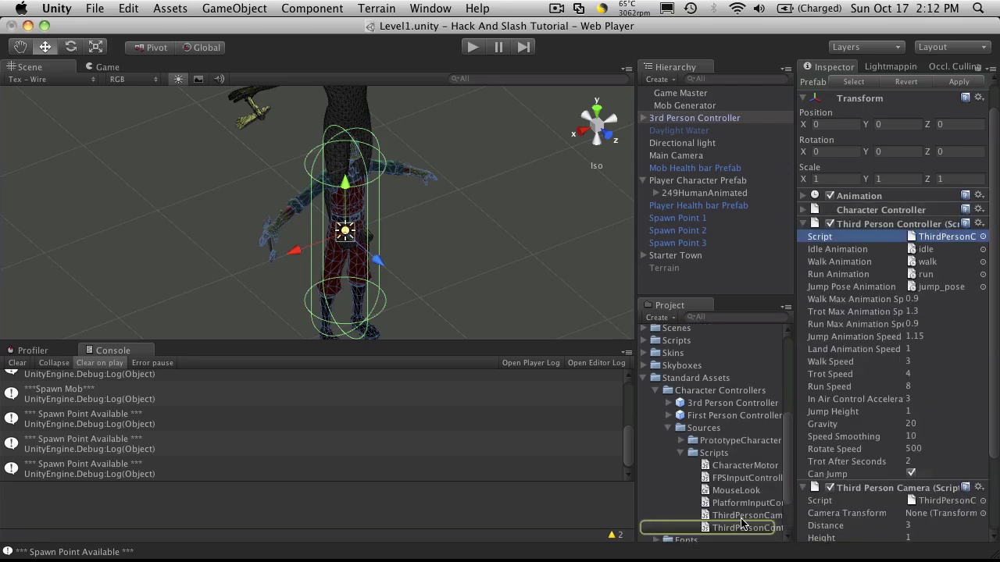
Drop ThirdPersonController onto 249HumanAnimated, then expand its Animations list and ping the Idle and NormIdle clips.
left_click_drag(738, 536, 701, 202)
left_click(700, 195)
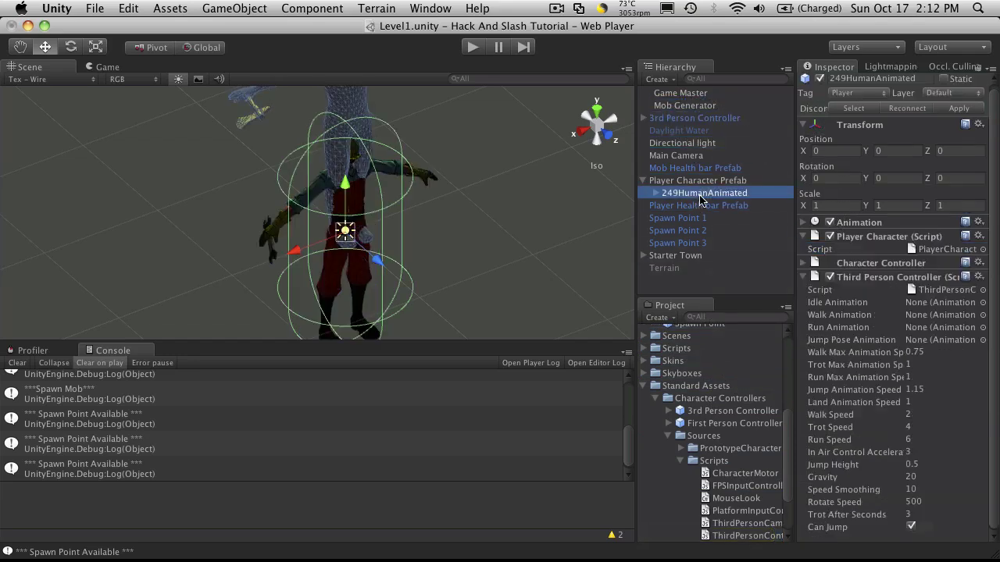
left_click(802, 223)
left_click(805, 248)
scroll(961, 291, "down", 3)
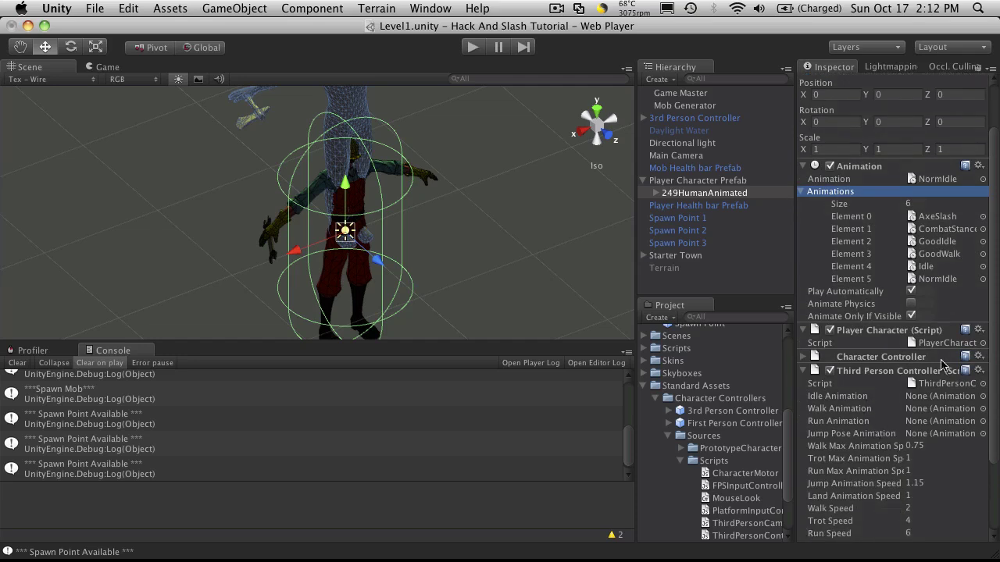
left_click(933, 267)
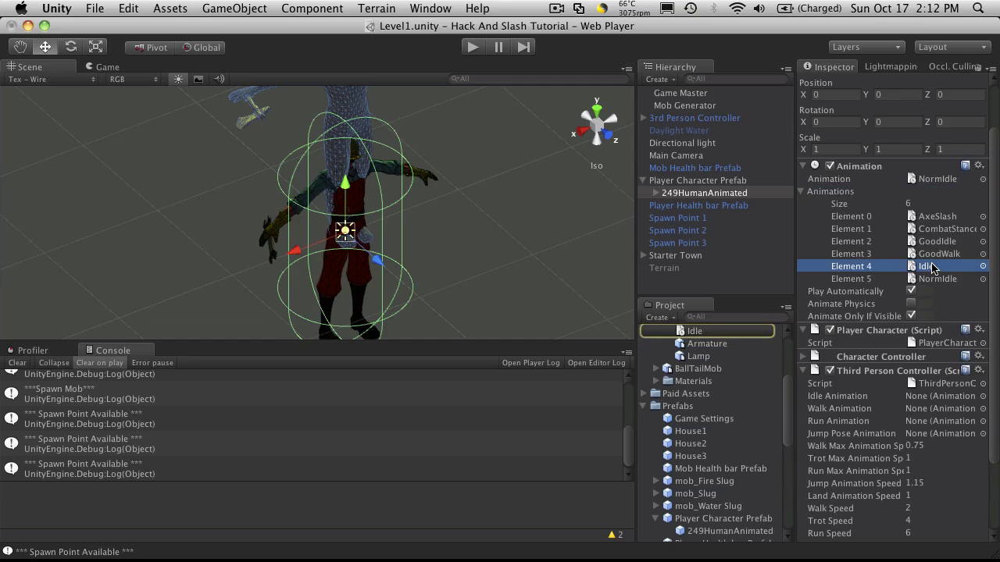
left_click(943, 280)
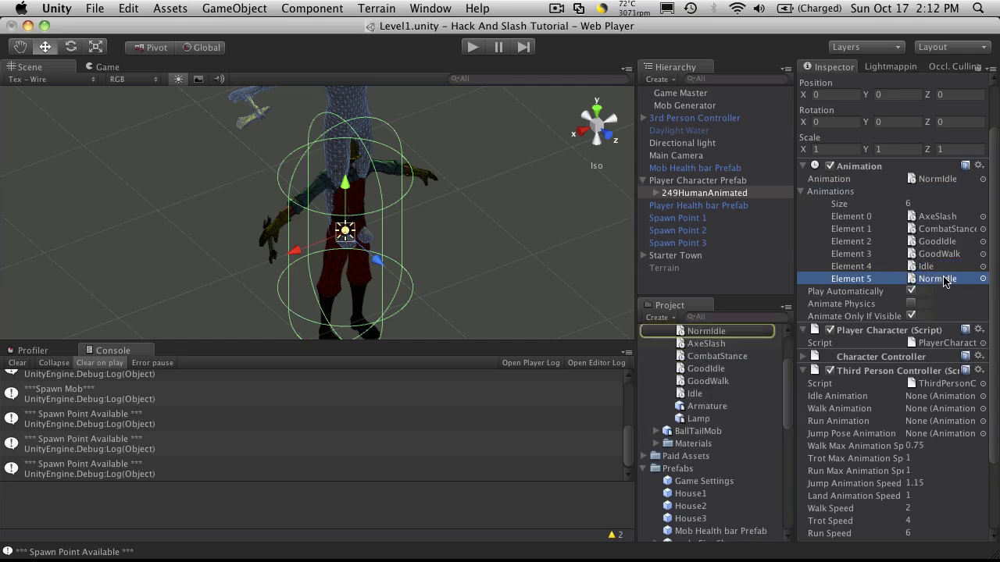
left_click(941, 267)
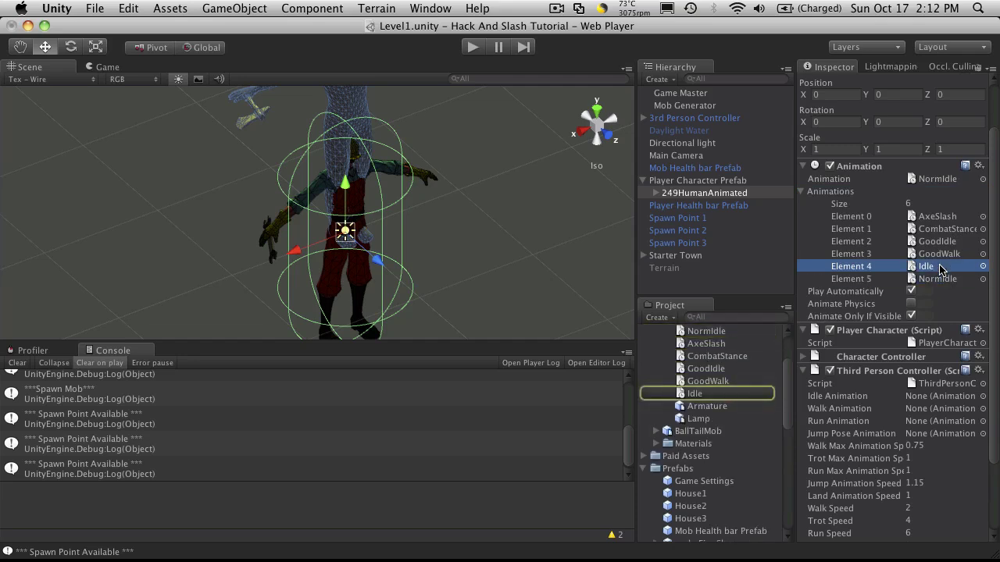
left_click(942, 280)
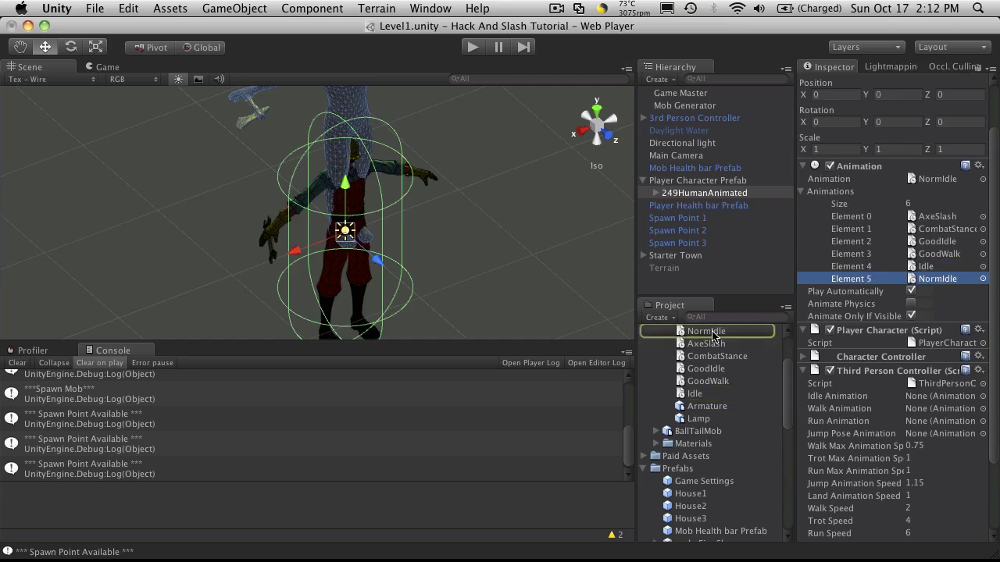
Assign GoodIdle as the Idle animation and GoodWalk as both Walk and Run animations.
left_click_drag(713, 335, 930, 396)
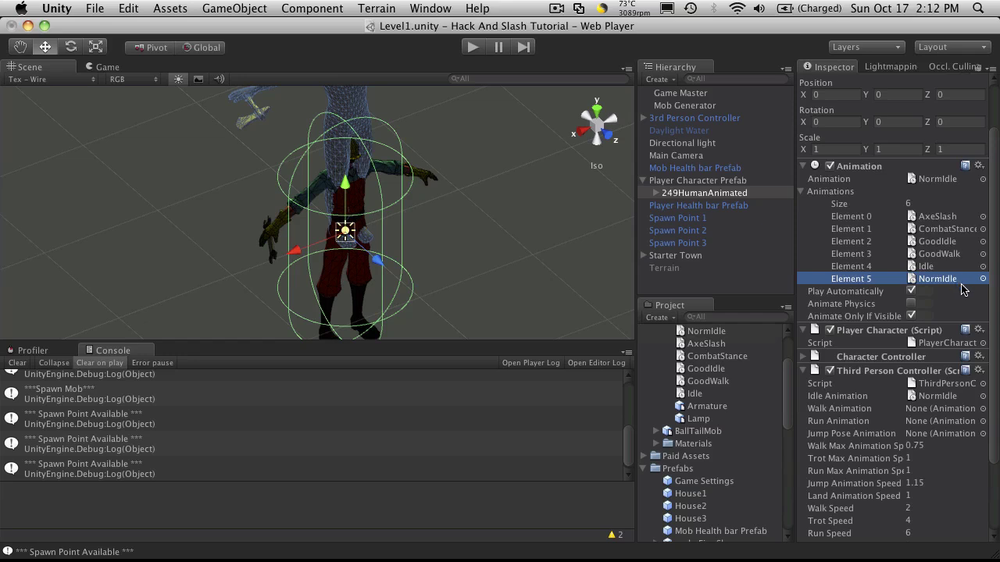
left_click(948, 244)
left_click_drag(719, 375, 947, 397)
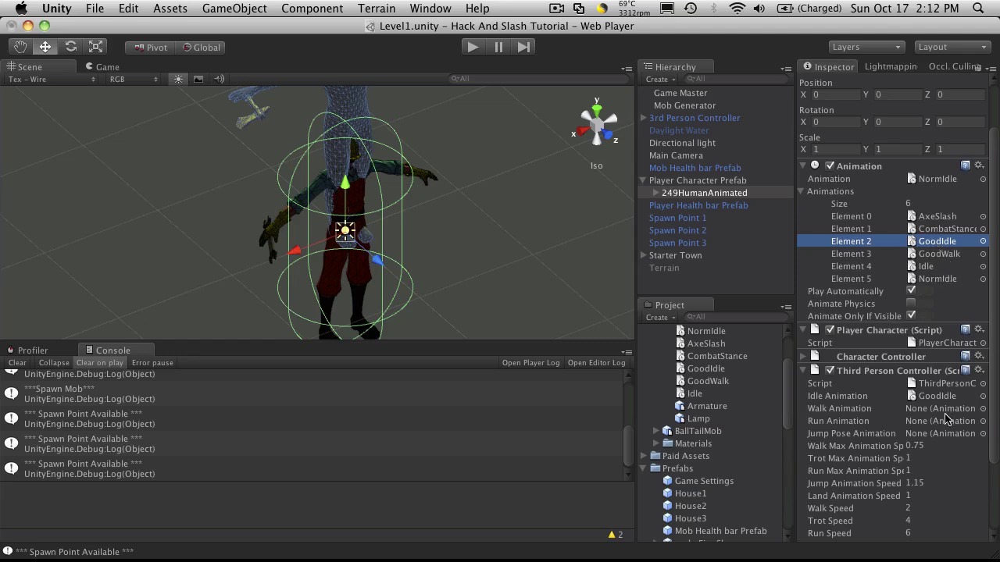
left_click(947, 260)
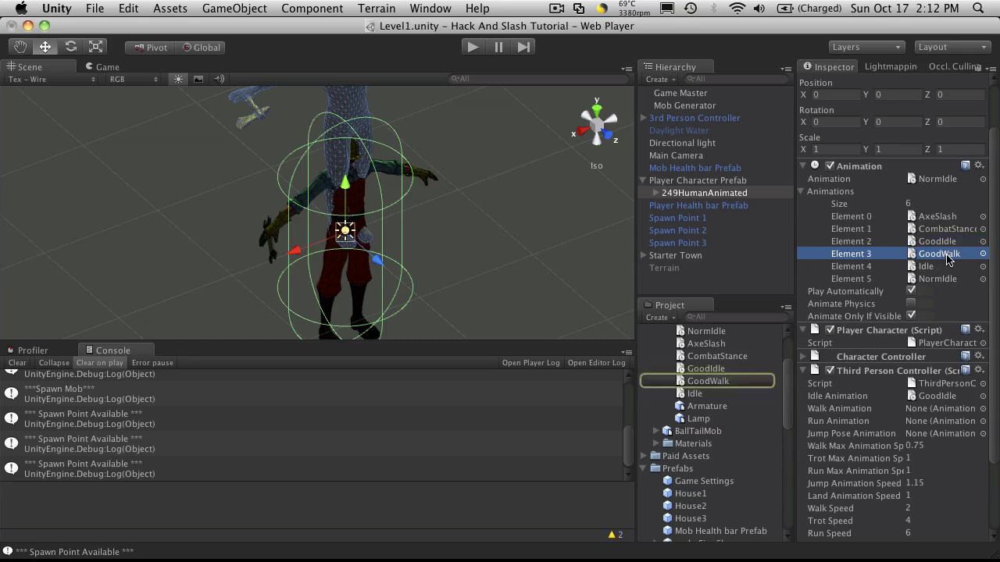
left_click_drag(708, 382, 949, 409)
left_click_drag(708, 389, 942, 426)
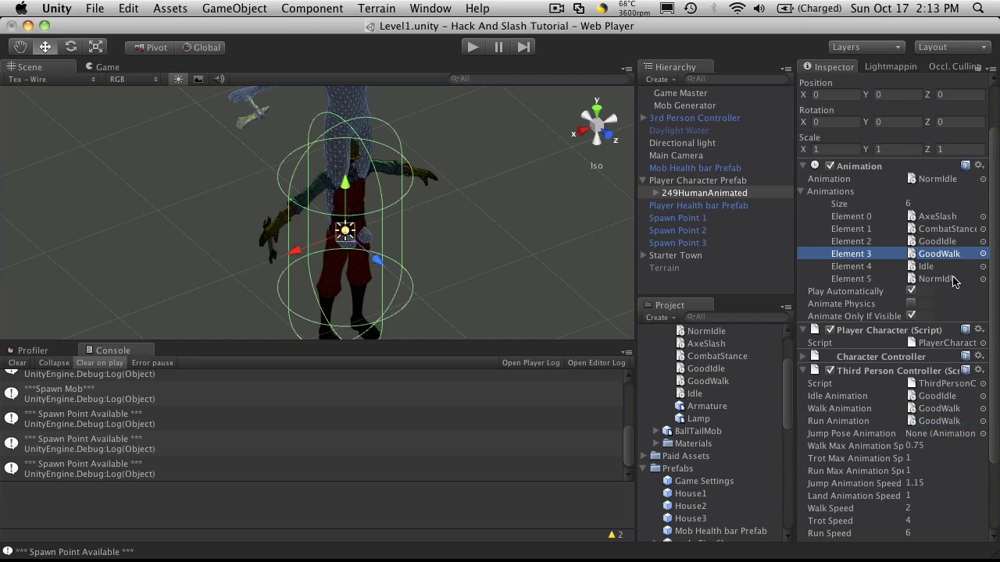
Assign AxeSlash as the Jump Pose Animation.
left_click(941, 217)
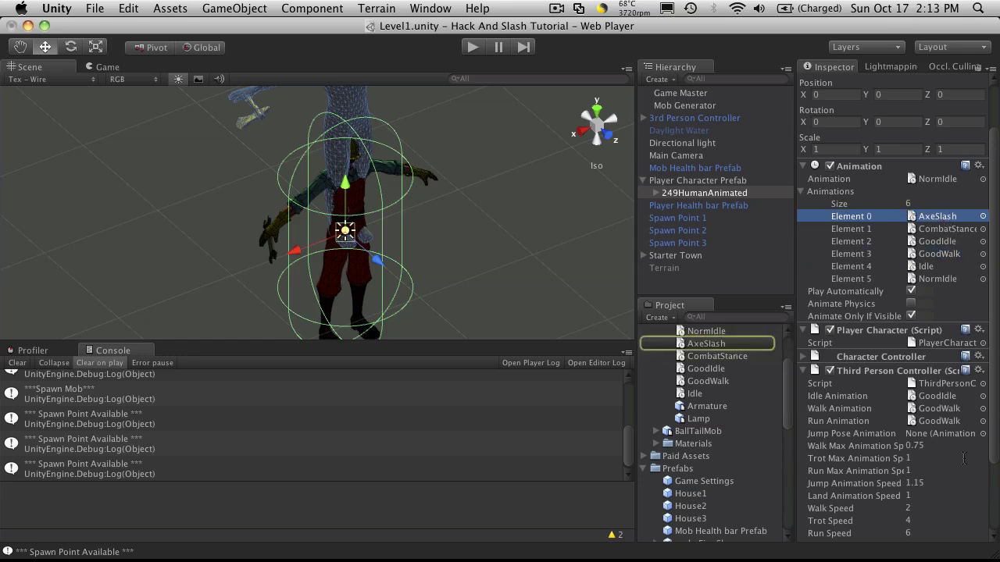
left_click_drag(714, 348, 934, 435)
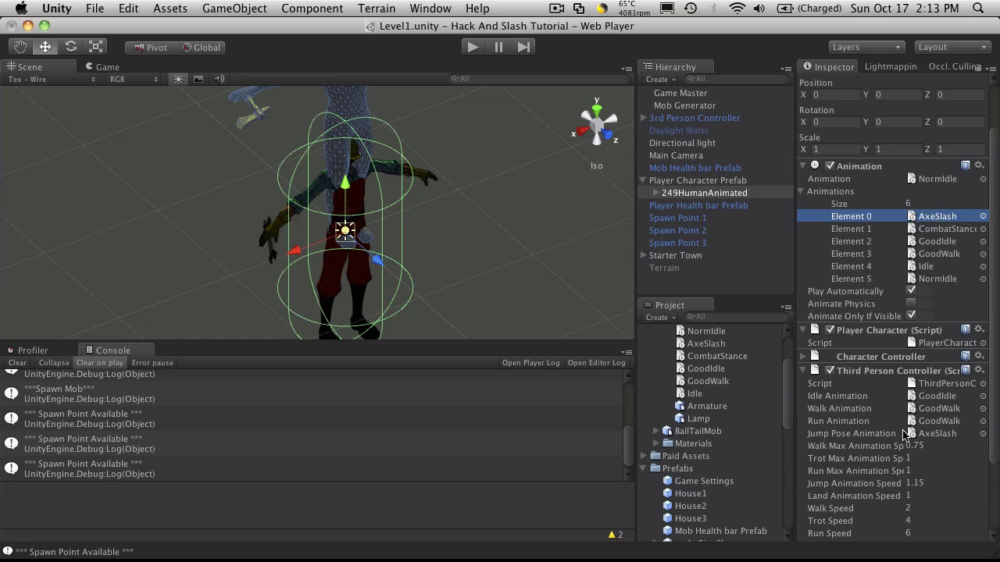
scroll(904, 434, "down", 3)
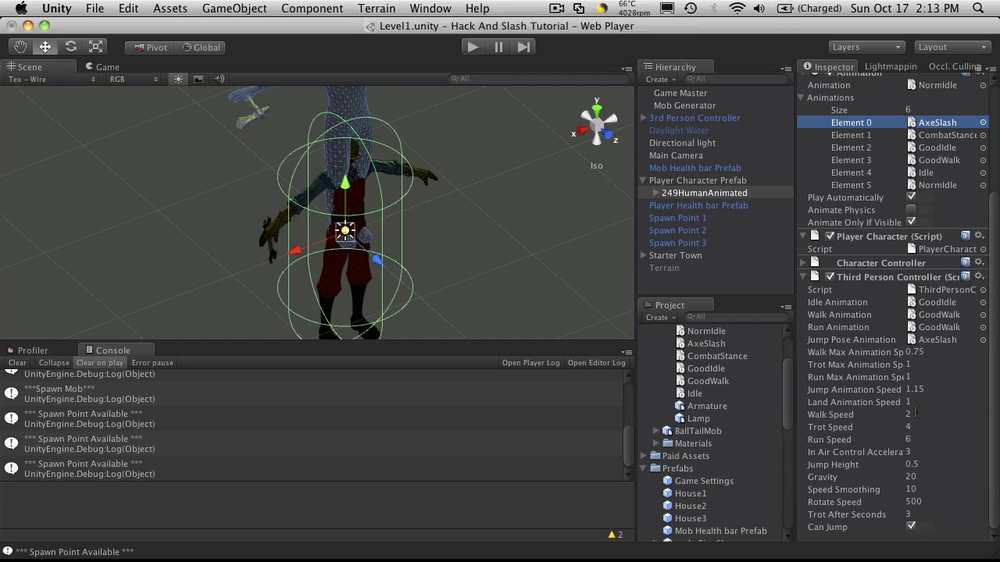
scroll(915, 413, "up", 1)
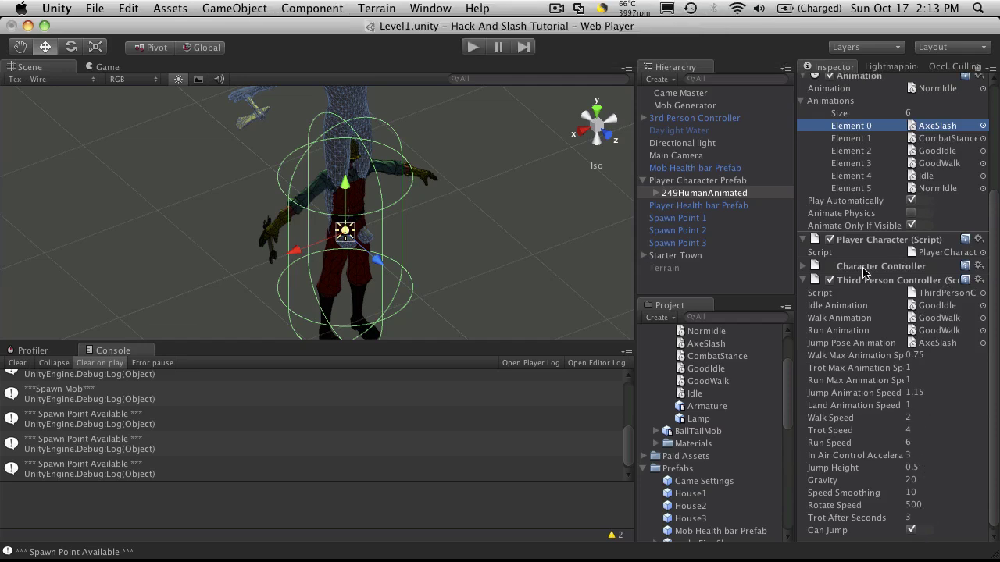
Inspect the sample controller's Third Person Camera (Distance 3, Height 1) and locate its ThirdPersonCamera script.
left_click(805, 281)
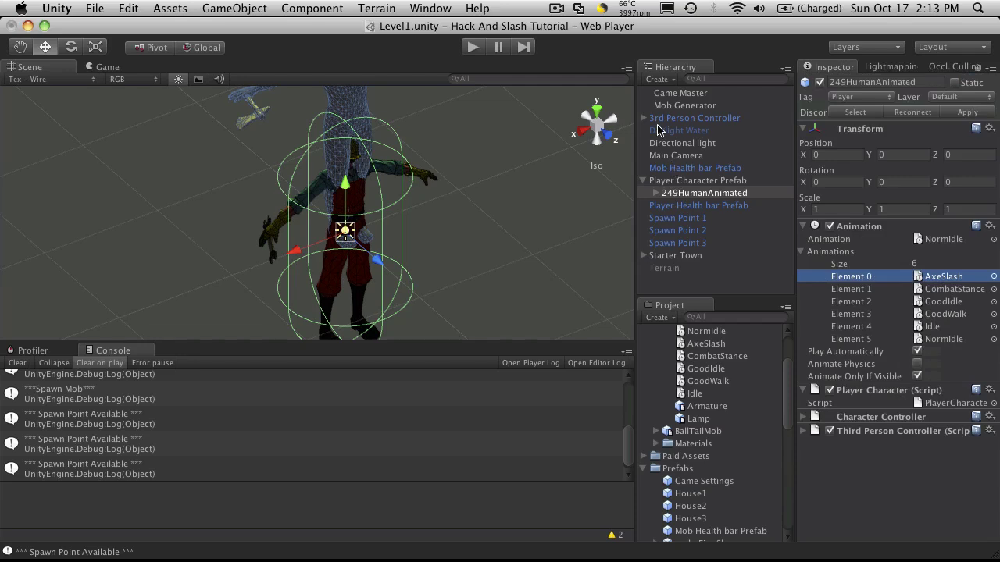
left_click(680, 118)
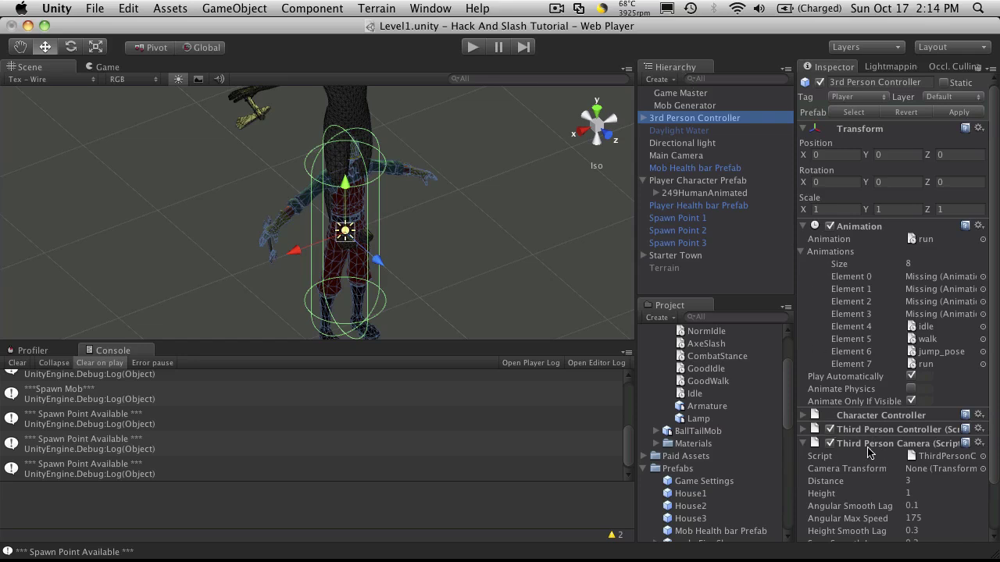
left_click(803, 430)
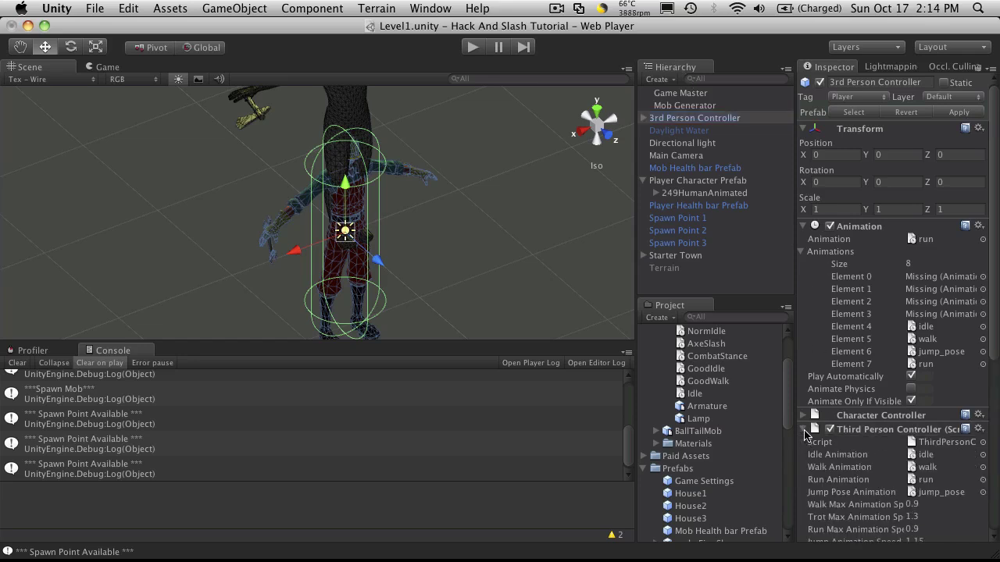
left_click(804, 429)
left_click(803, 443)
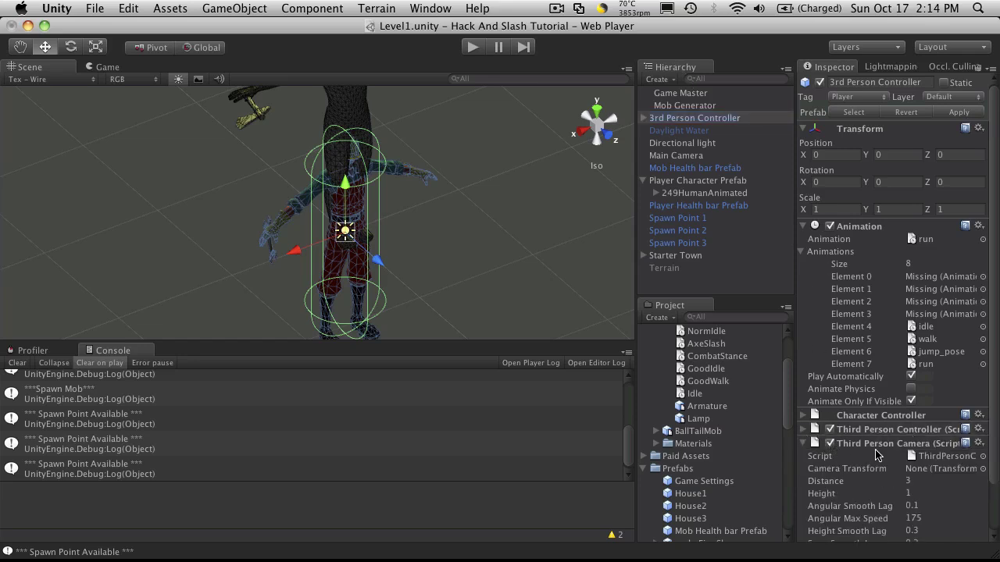
scroll(924, 493, "down", 3)
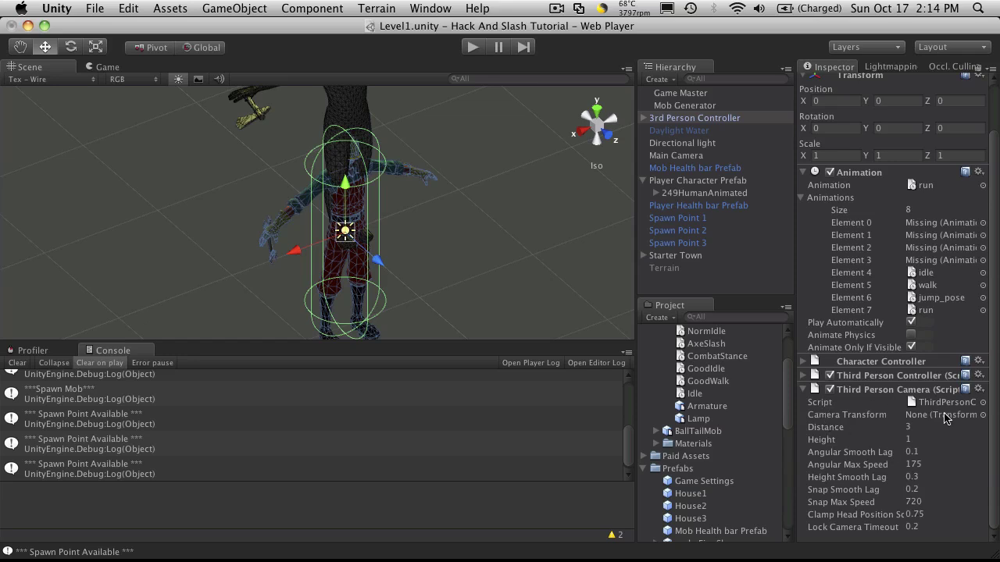
left_click(917, 402)
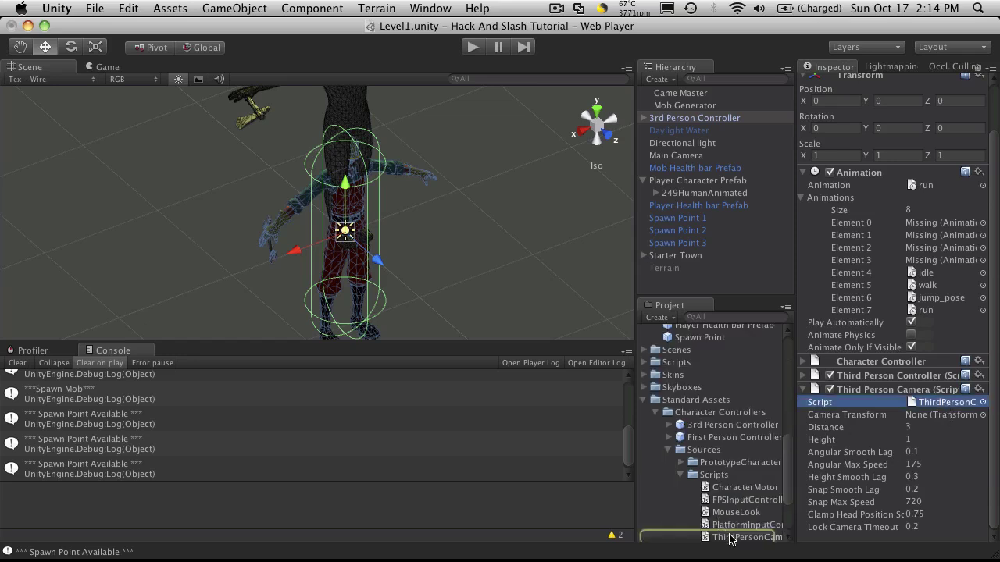
Attach ThirdPersonCamera to 249HumanAnimated and set Main Camera as its Camera Transform.
left_click_drag(730, 541, 699, 202)
left_click(697, 194)
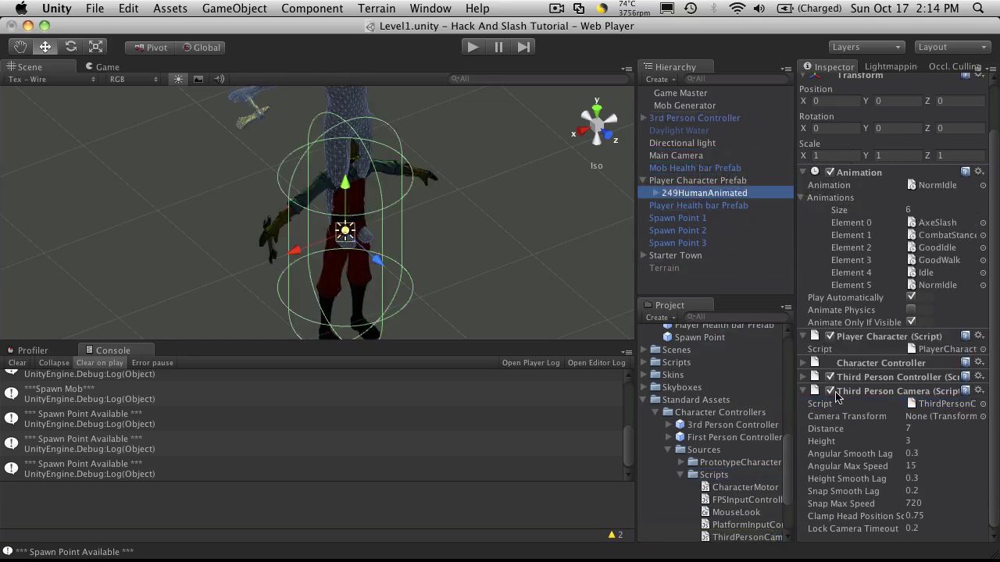
left_click(940, 418)
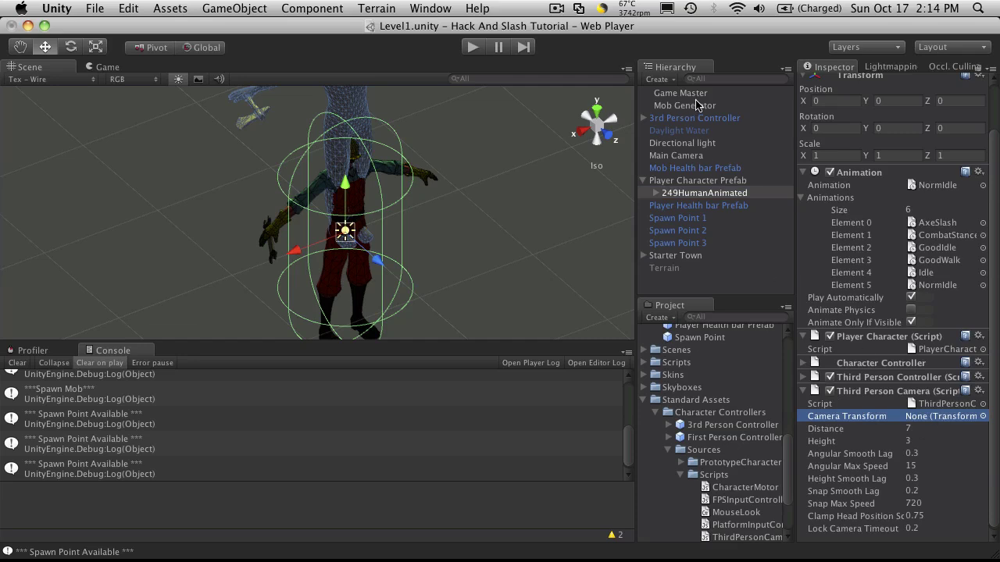
left_click_drag(691, 157, 942, 417)
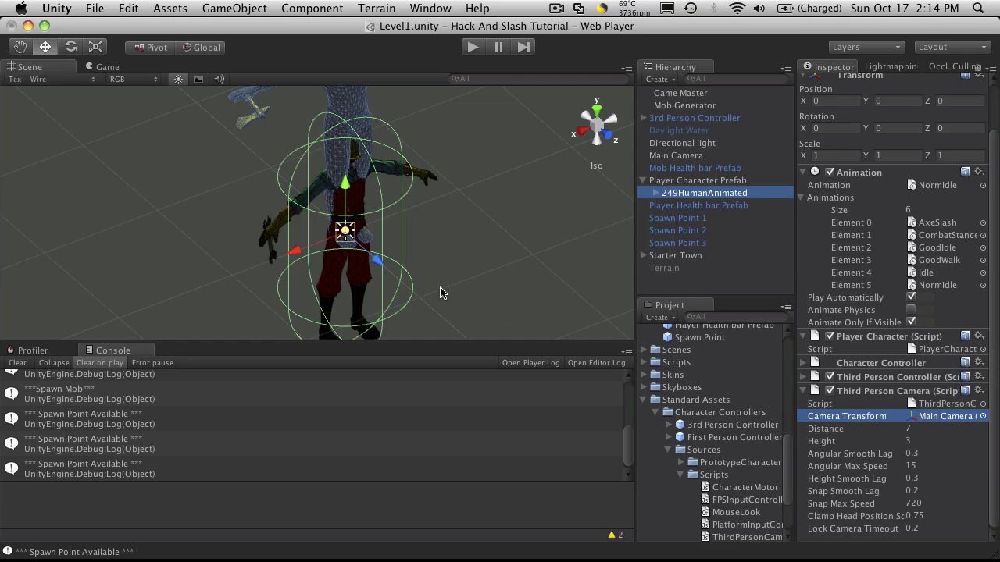
left_click(676, 117)
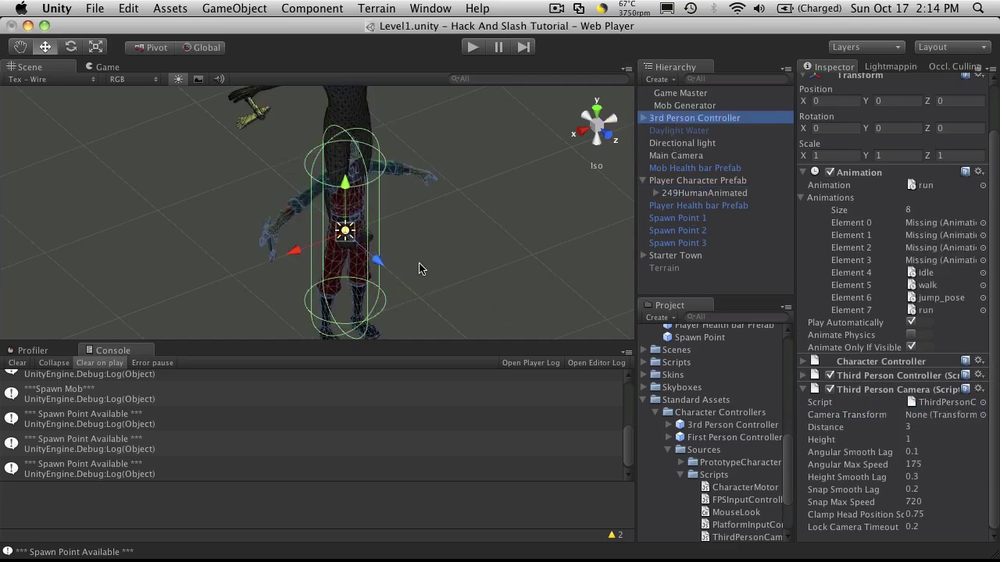
Enable the Terrain object so it shows in the scene, then inspect Daylight Water.
left_click(681, 270)
left_click(819, 82)
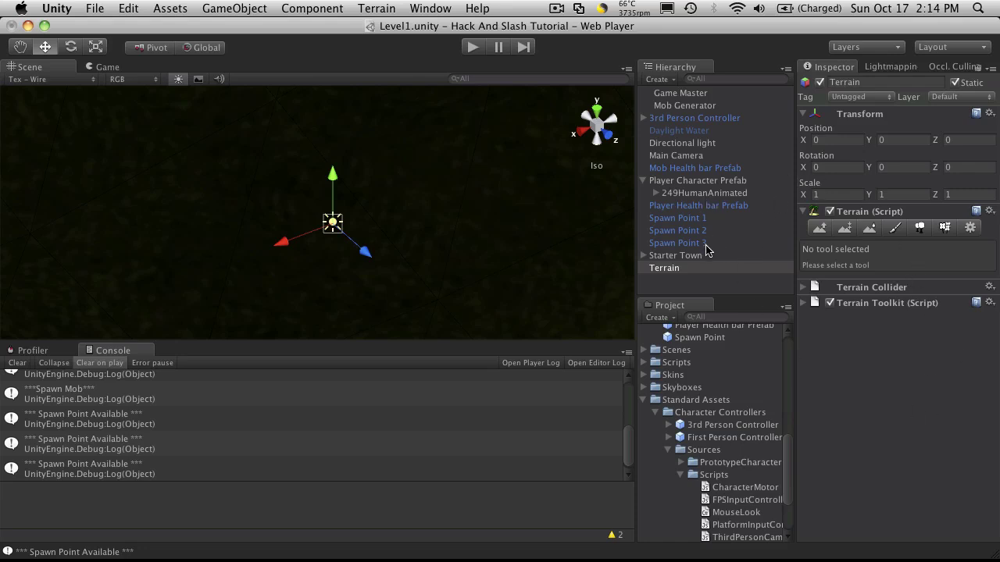
left_click(703, 130)
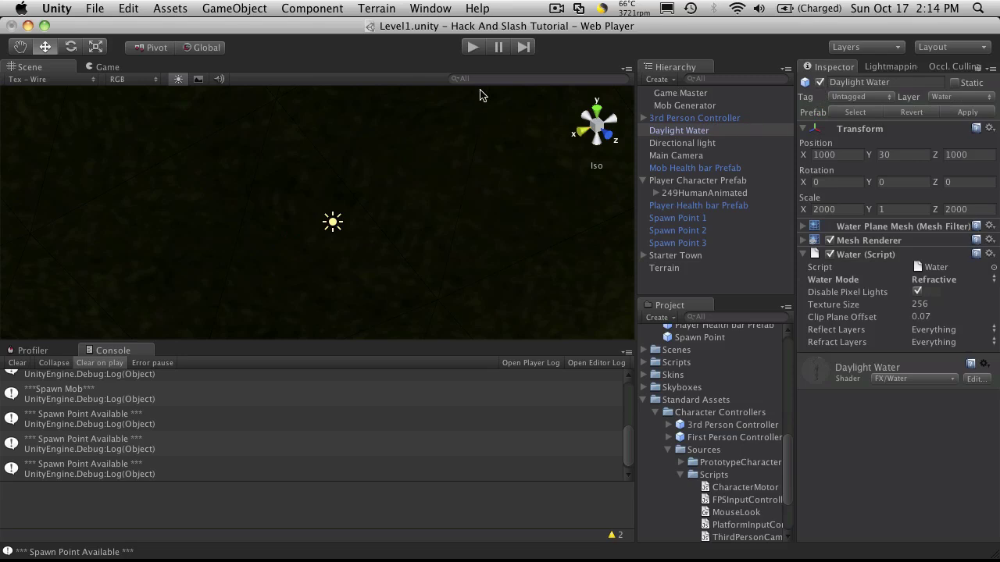
Run a brief play-test, then select the 3rd Person Controller object.
left_click(474, 48)
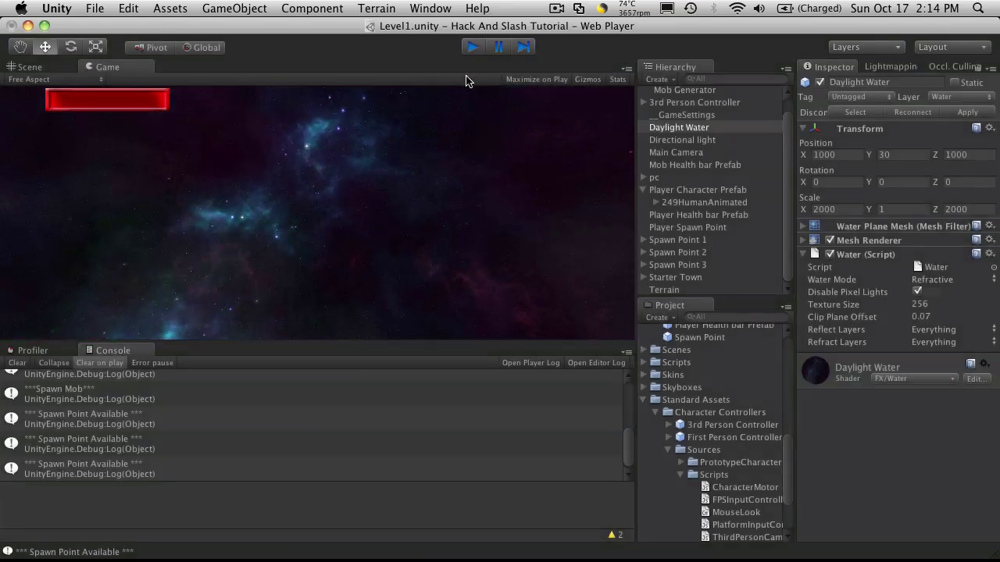
left_click(473, 47)
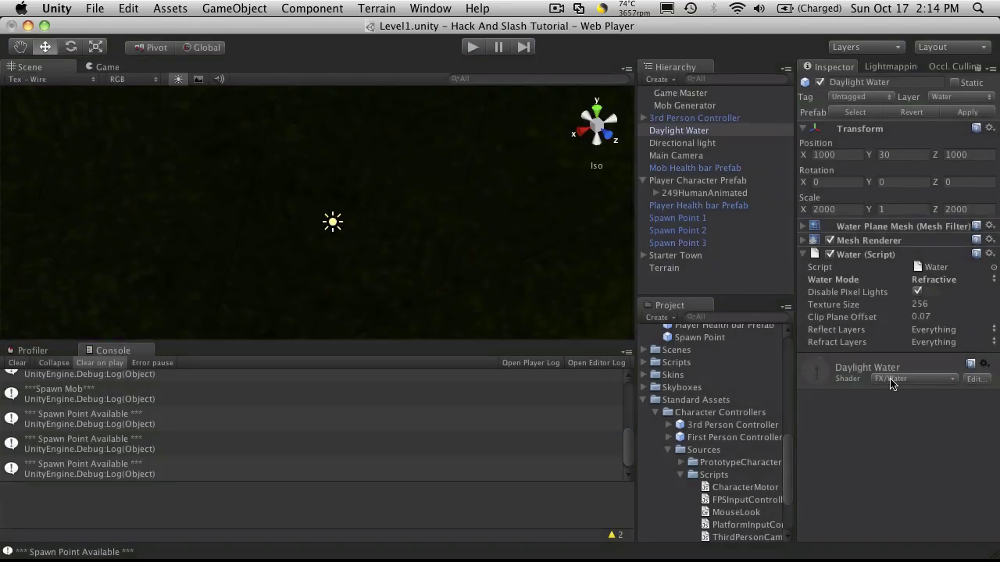
left_click(697, 119)
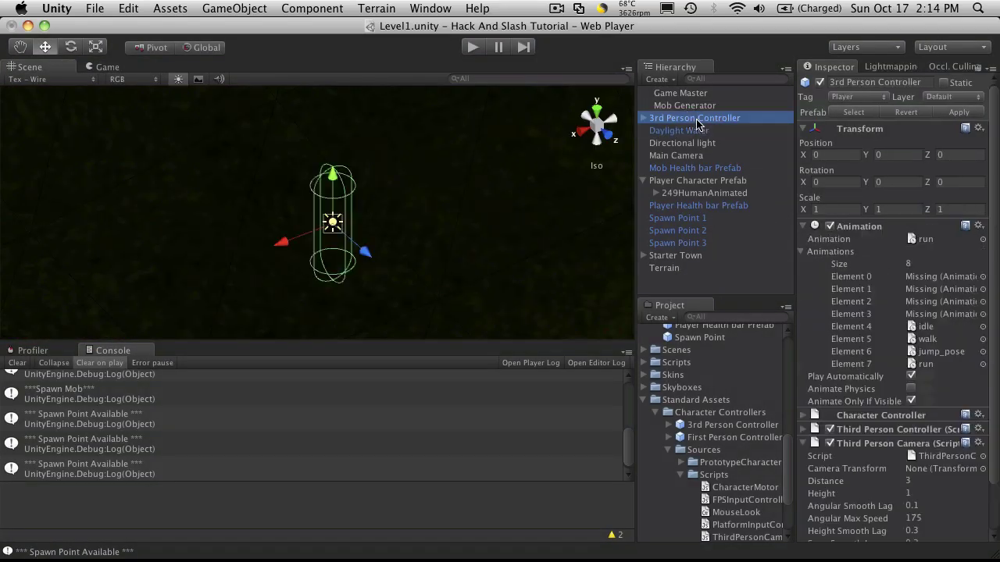
Deactivate the 3rd Person Controller with its children, play-test briefly, and scroll to the Prefabs folder.
left_click(819, 82)
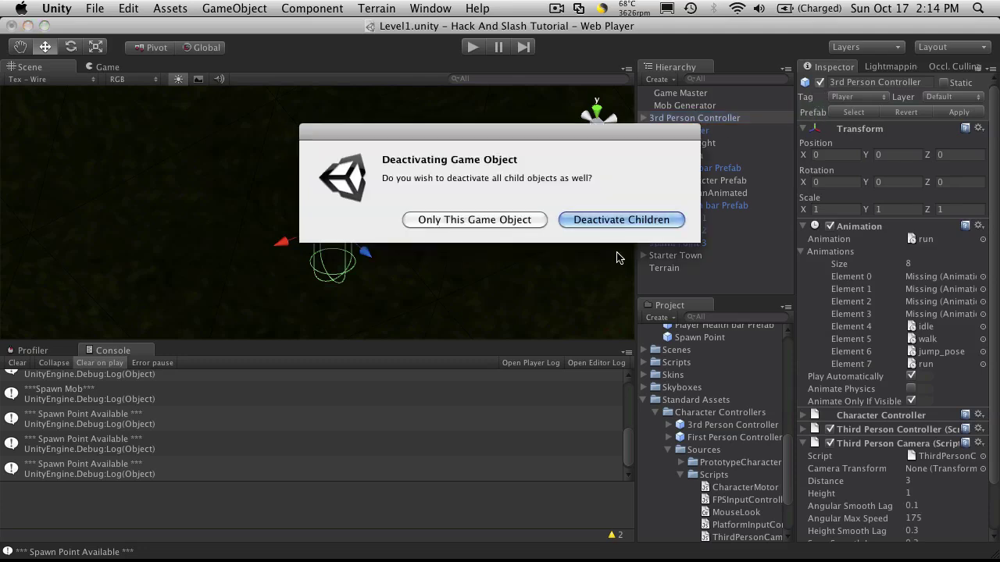
left_click(621, 221)
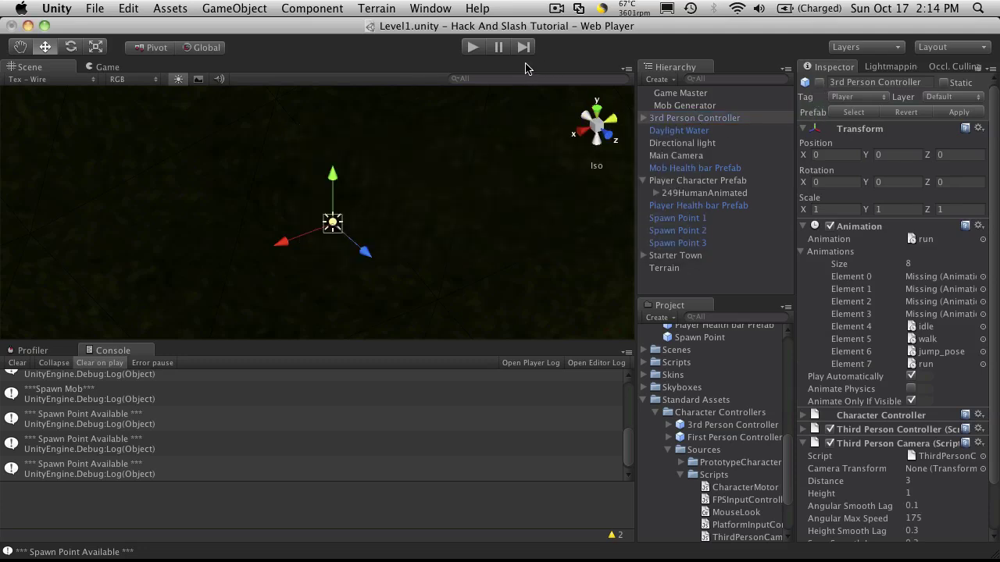
left_click(471, 47)
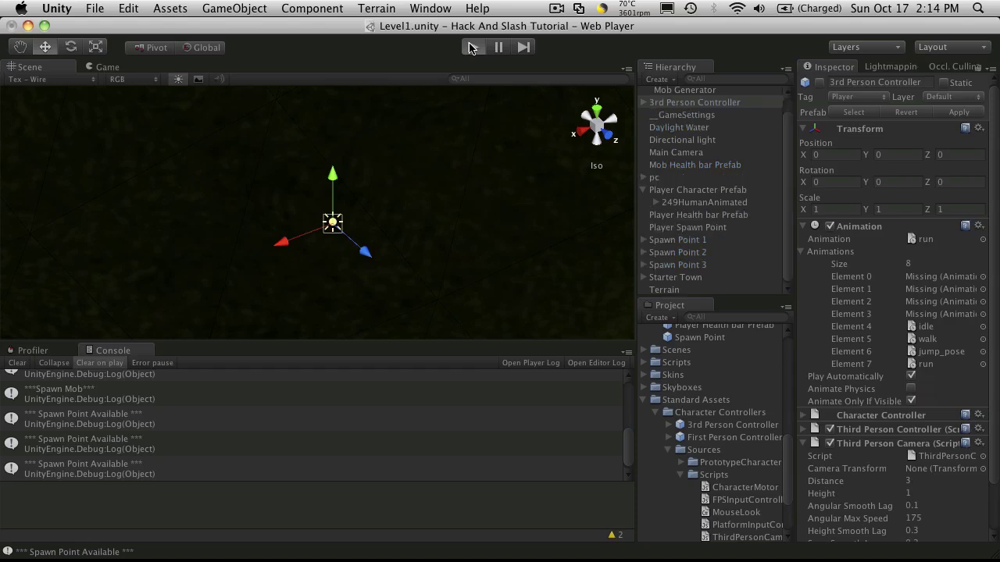
left_click(473, 48)
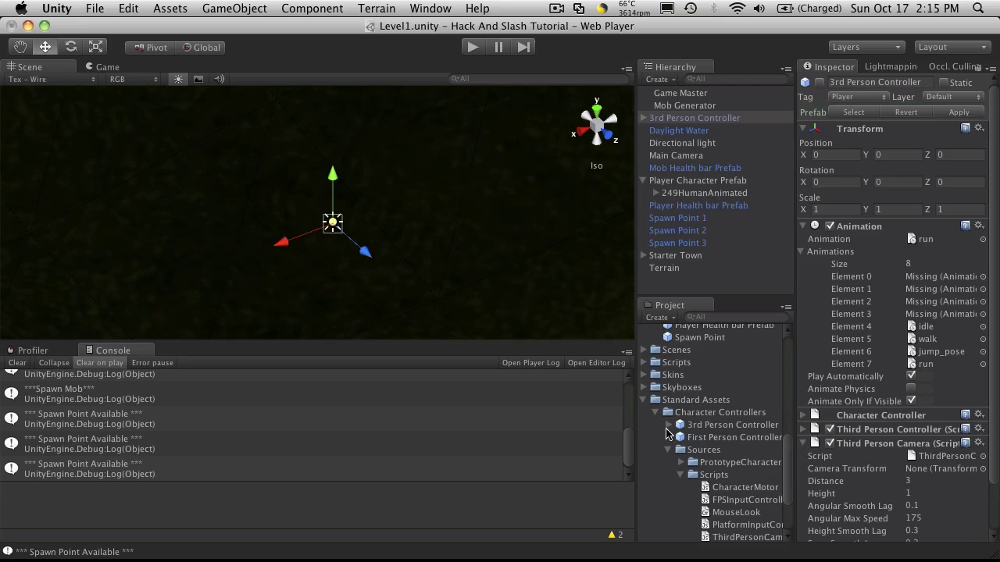
left_click(645, 400)
scroll(659, 417, "up", 3)
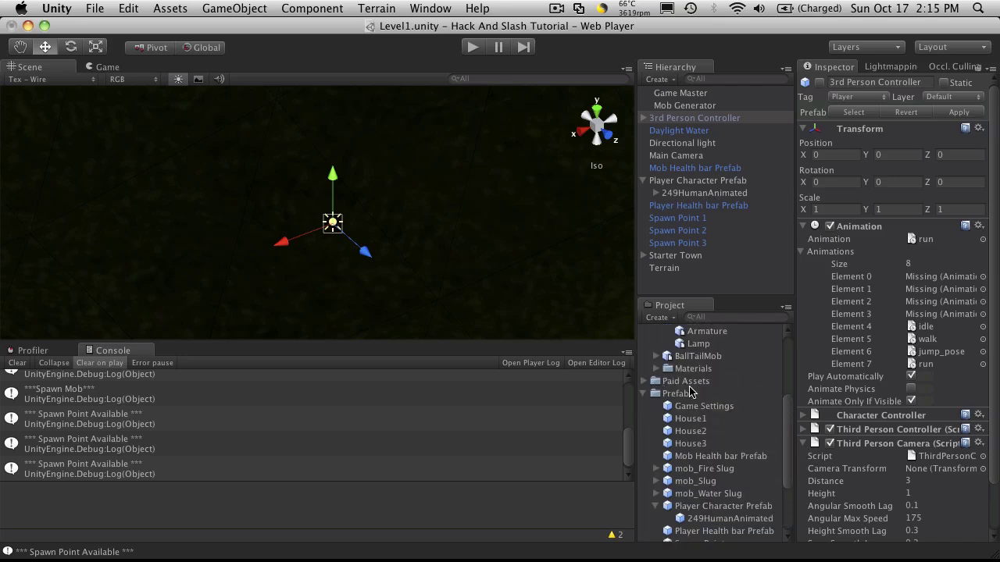
Replace the Player Character Prefab with 249HumanAnimated, then delete that instance from the scene.
scroll(683, 386, "up", 5)
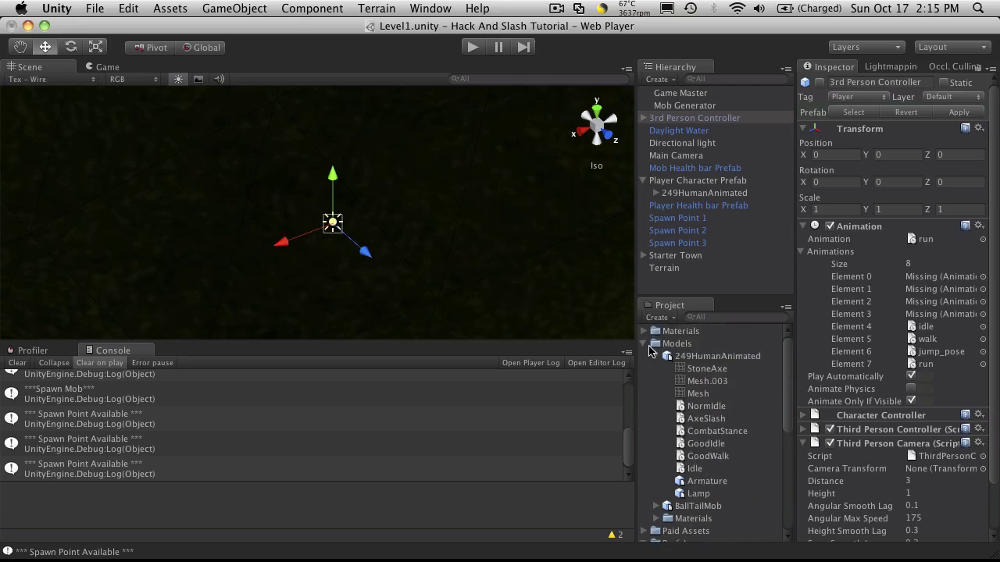
left_click(645, 345)
scroll(715, 445, "down", 2)
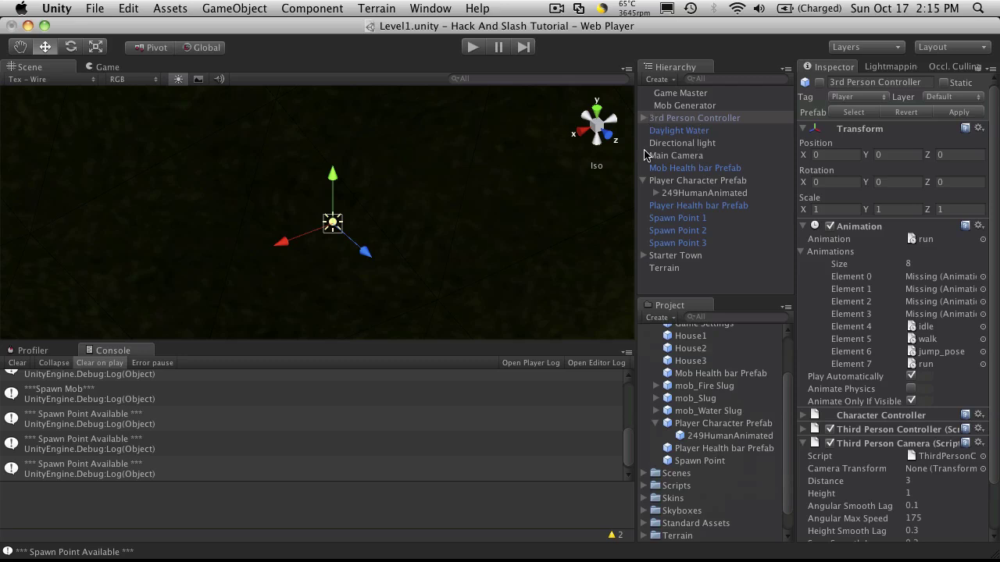
left_click(687, 193)
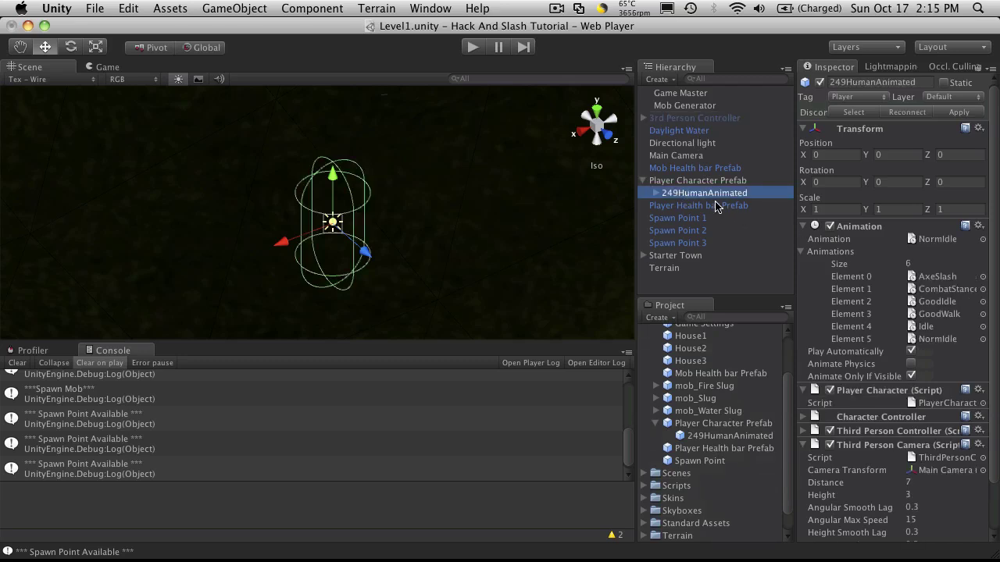
left_click_drag(720, 196, 732, 424)
left_click(610, 222)
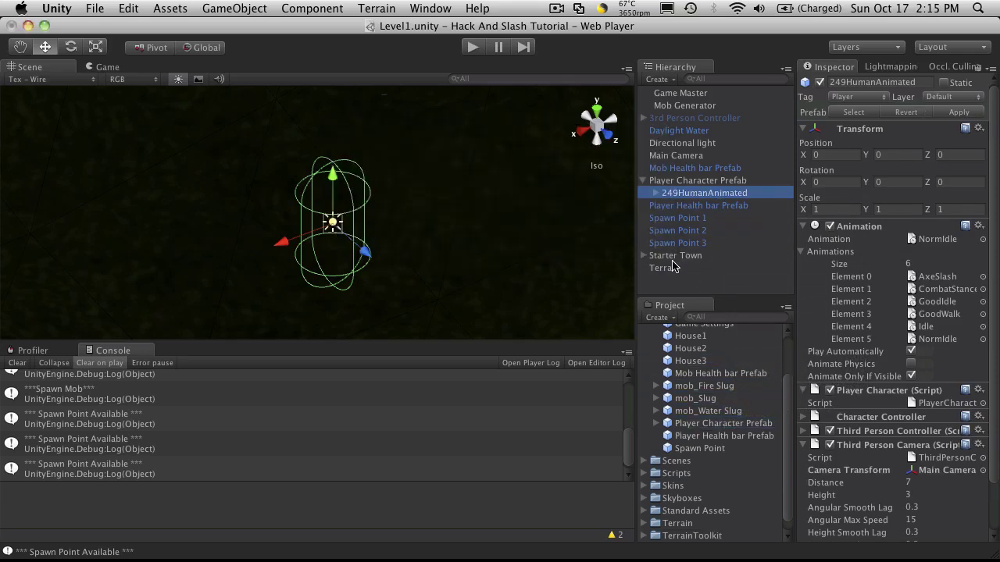
left_click(717, 183)
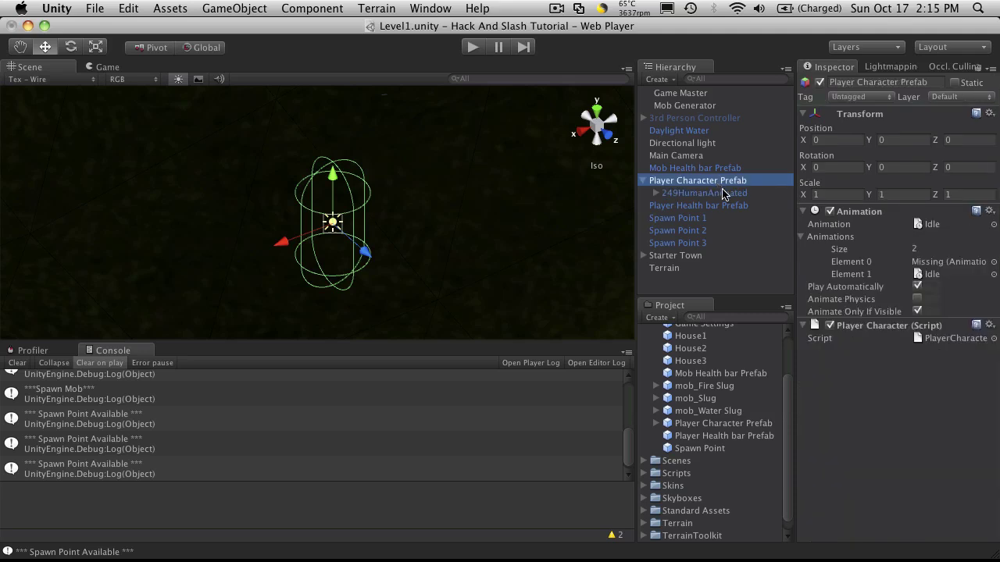
key("super+BackSpace")
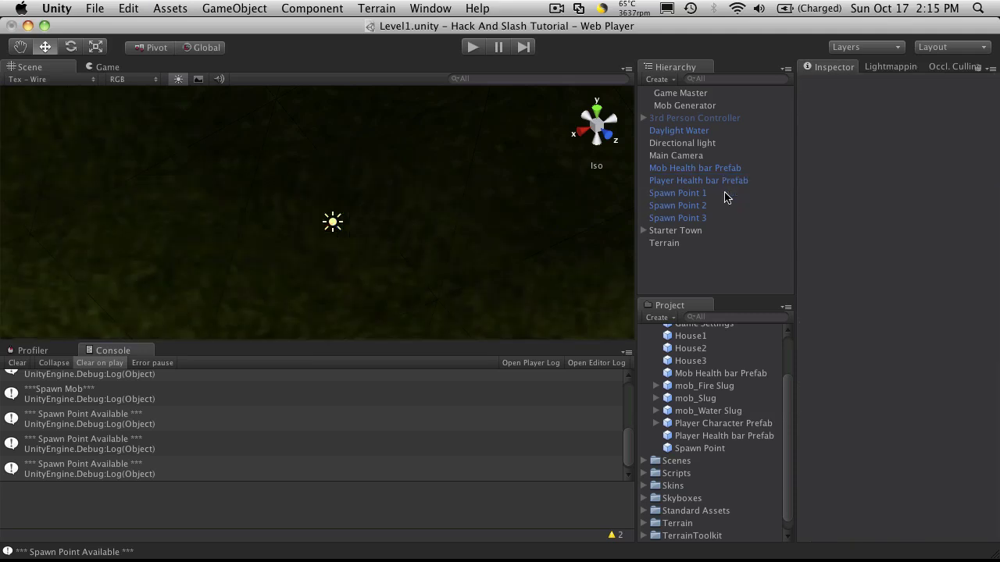
Play-test Level1 and scroll the Console to the UnassignedReferenceException about playerCharacter.
left_click(693, 156)
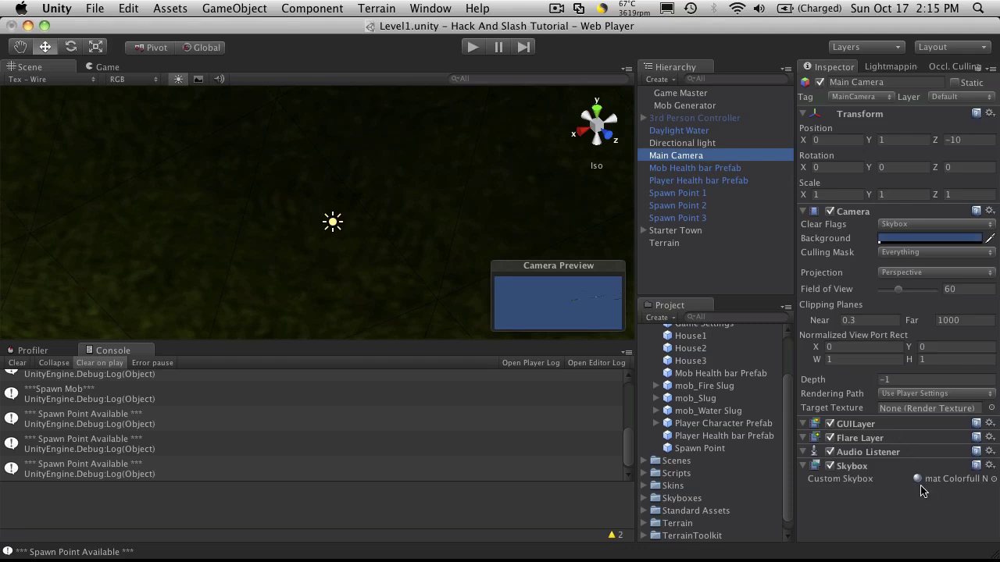
left_click(473, 47)
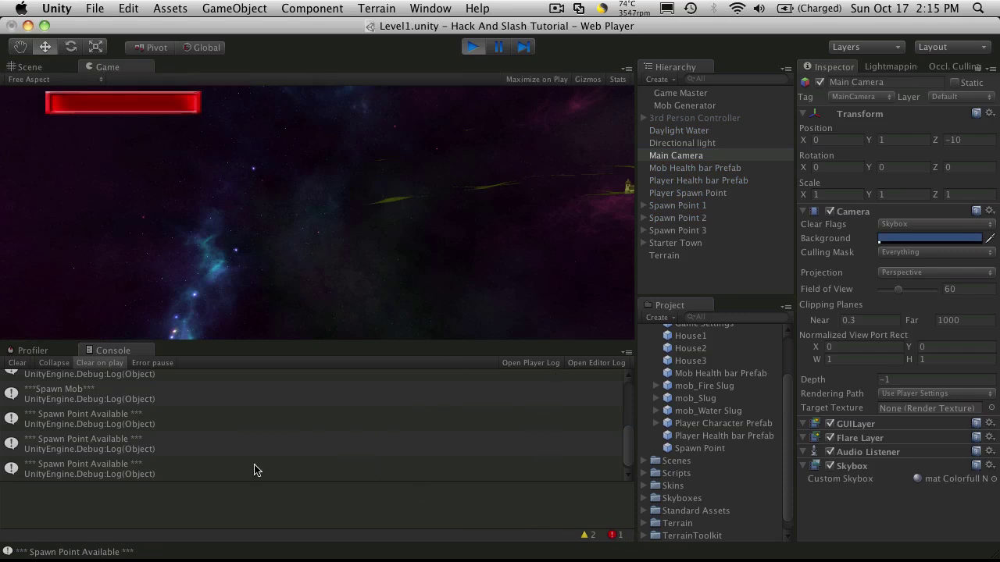
scroll(352, 462, "up", 1)
scroll(625, 438, "up", 2)
scroll(628, 428, "up", 1)
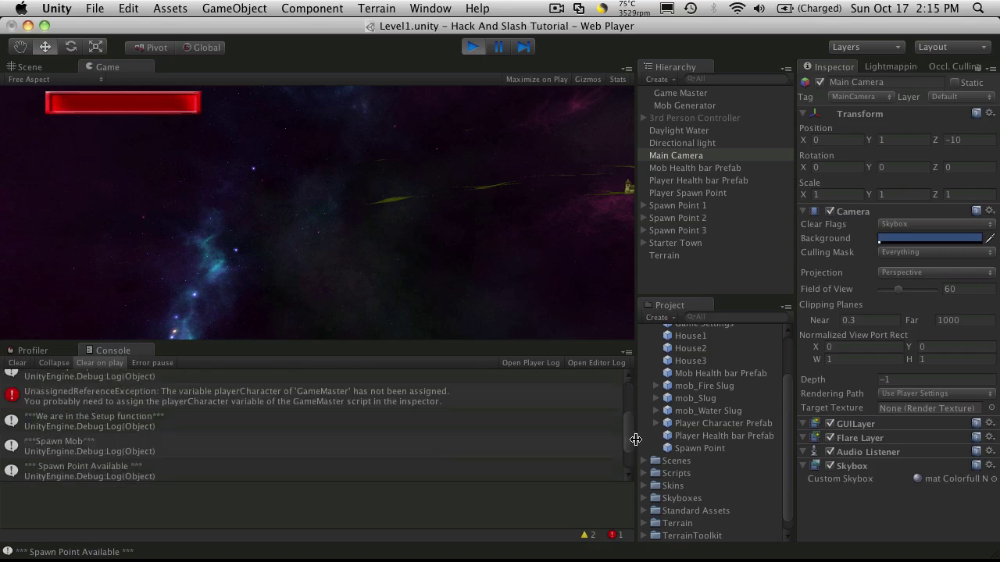
Open GameMaster.cs at line 34 in MonoDevelop from the error, then return to Unity.
double_click(278, 405)
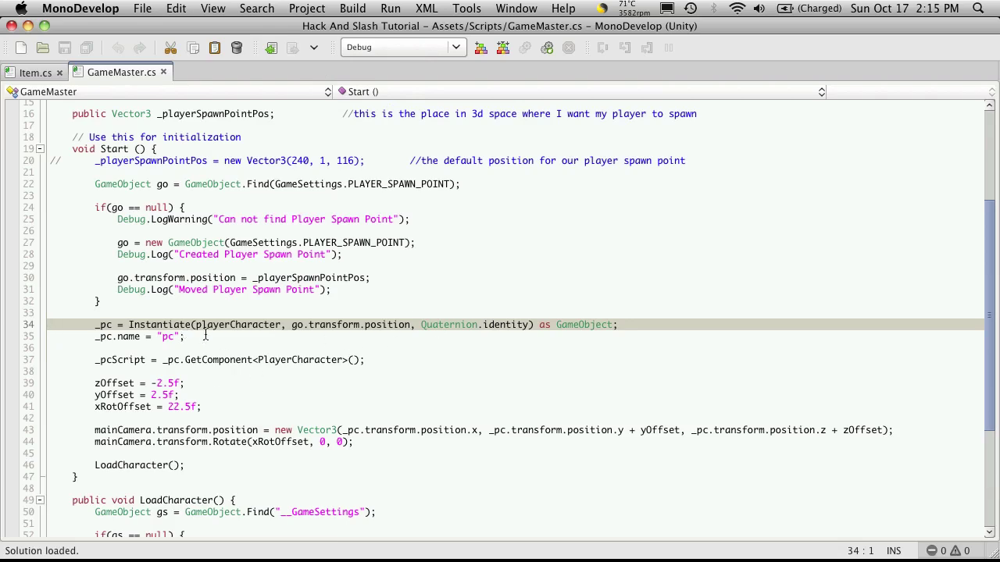
left_click(28, 25)
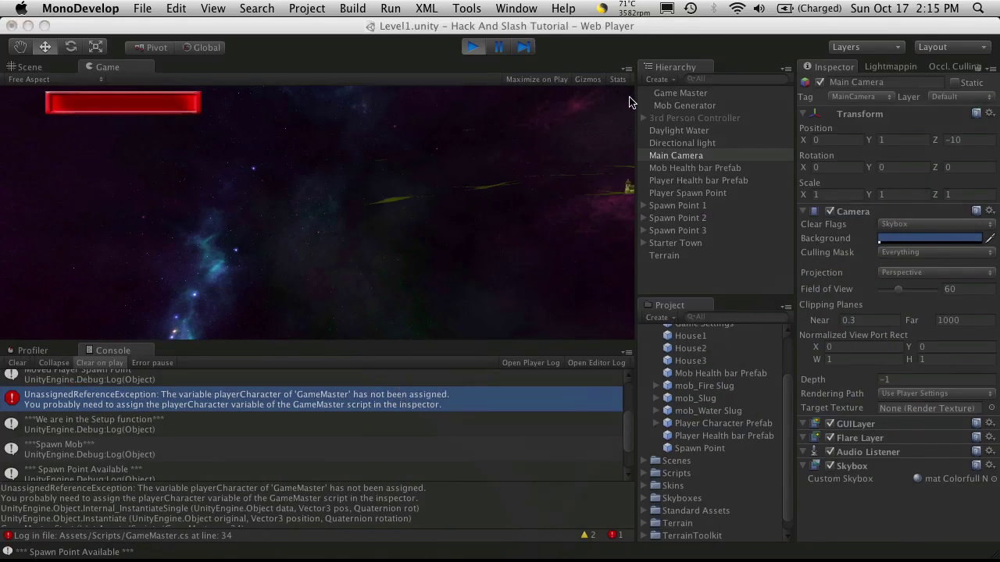
Assign the Player Character Prefab to Game Master's Player Character slot and rerun the scene.
left_click(472, 47)
left_click(680, 93)
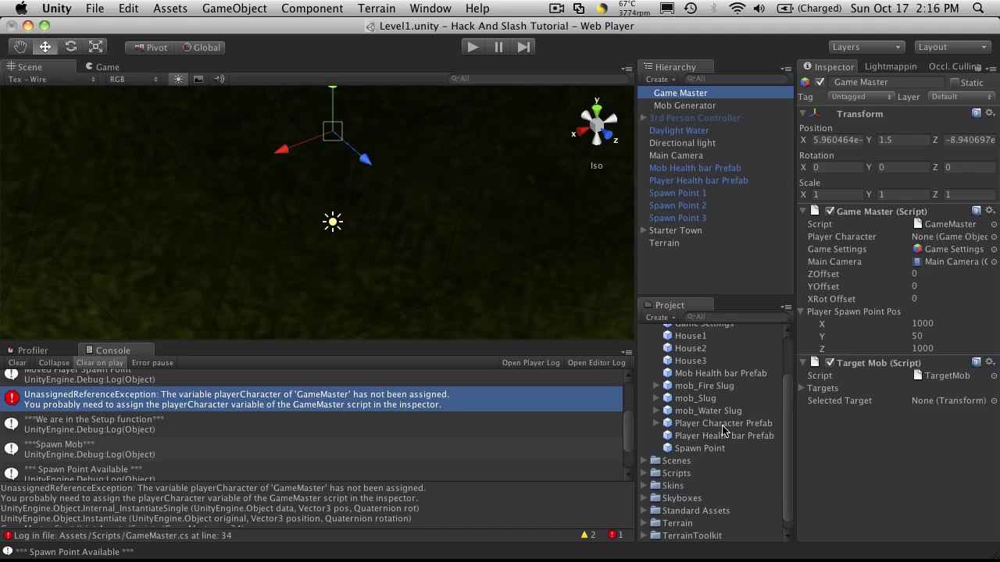
left_click(656, 424)
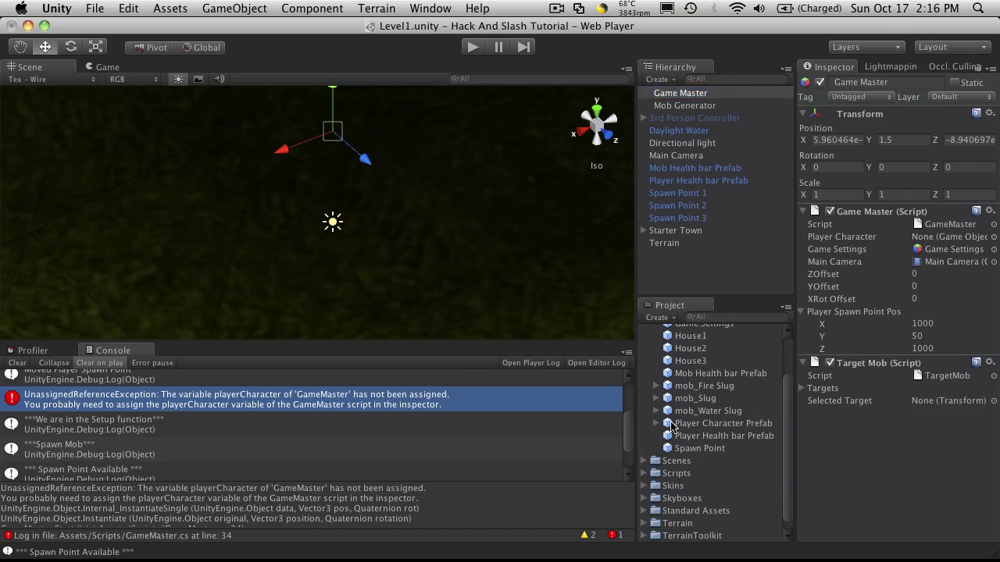
left_click_drag(681, 424, 969, 237)
left_click(472, 46)
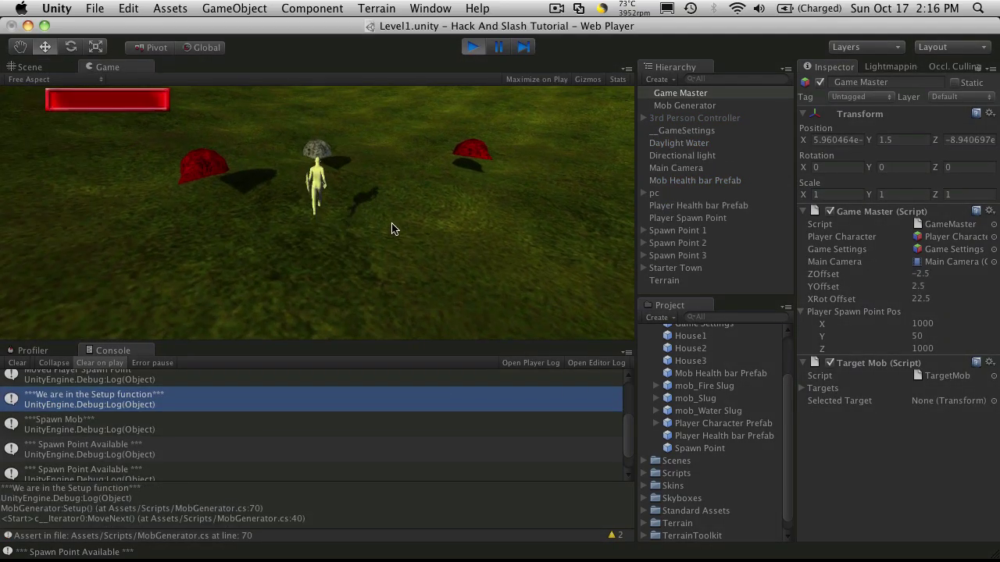
Walk the spawned character around with the S, W and D keys, then inspect the pc object's components.
key("s")
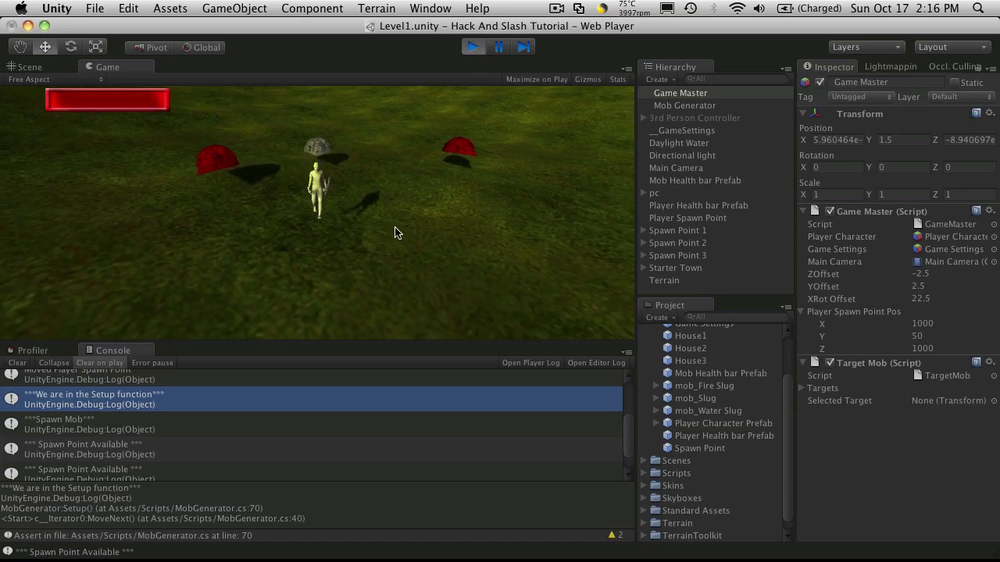
key("w")
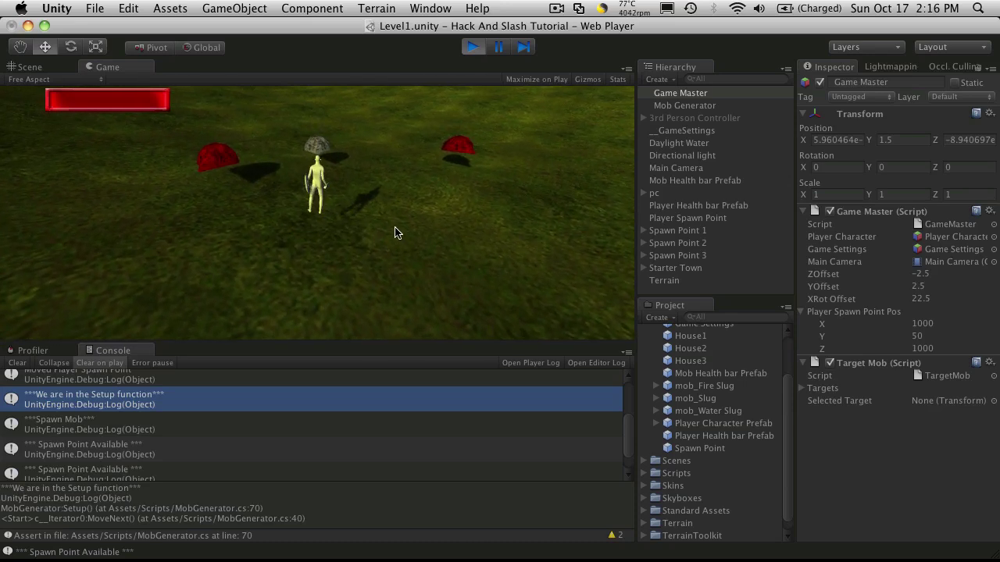
key("s")
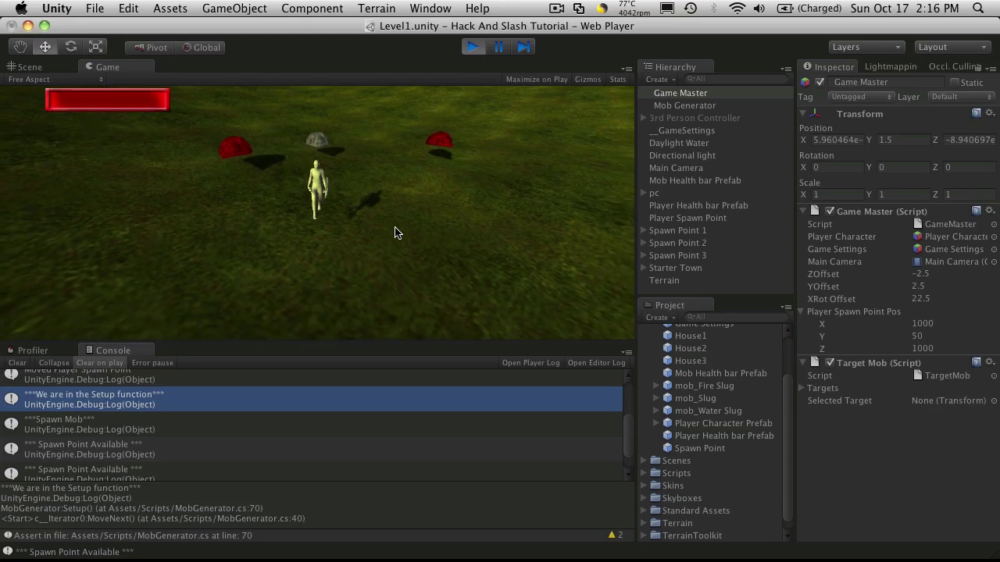
key("s")
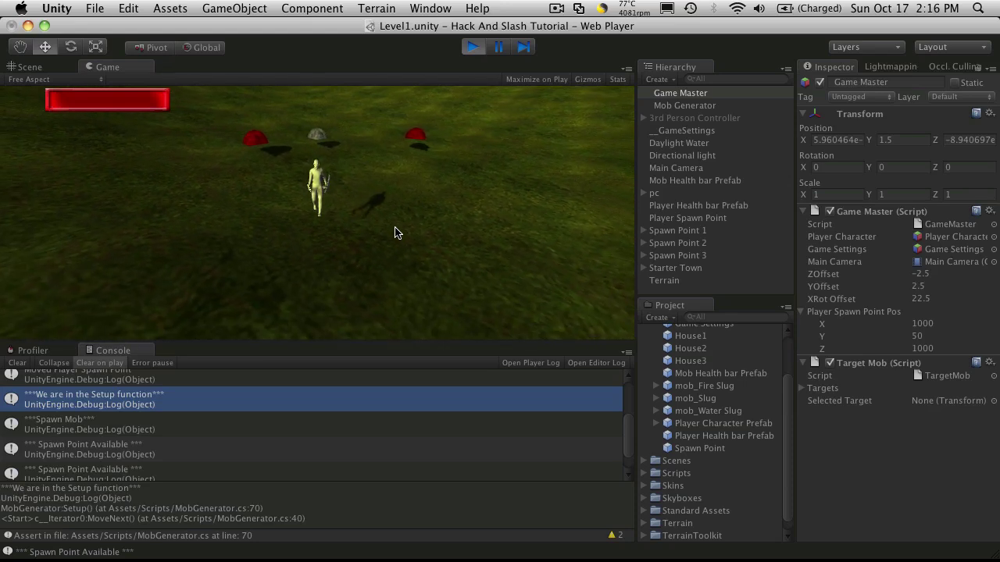
key("d")
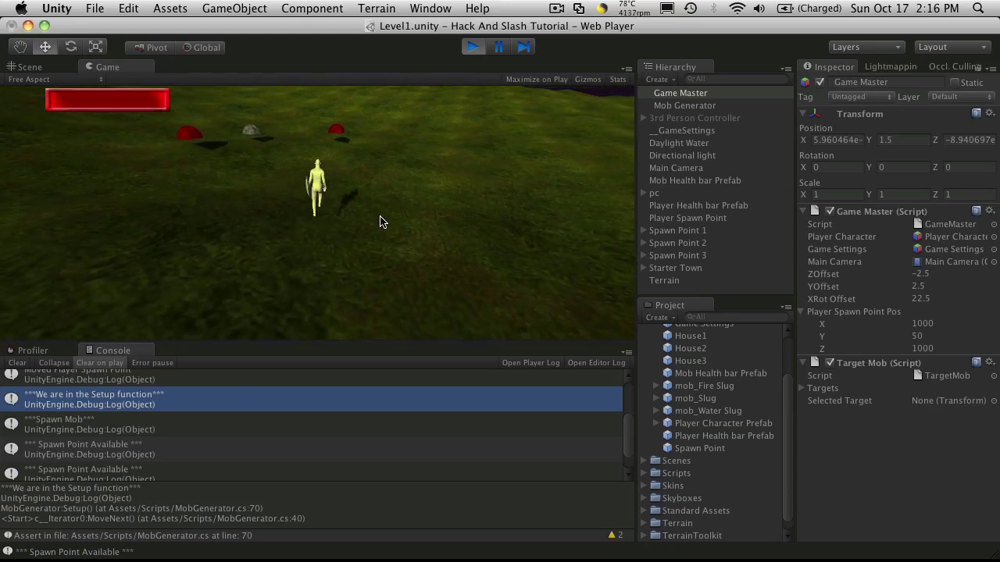
key("d")
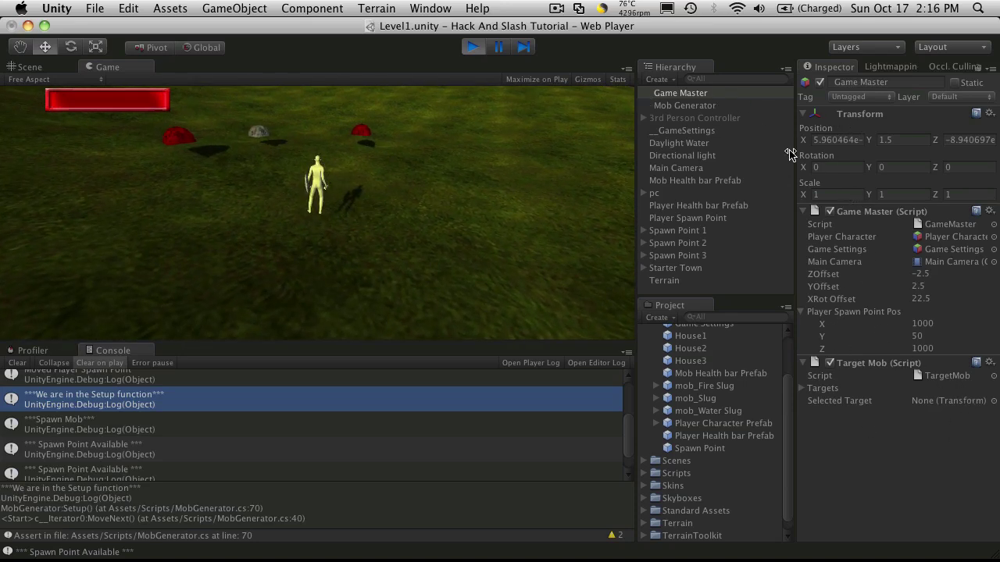
left_click(684, 193)
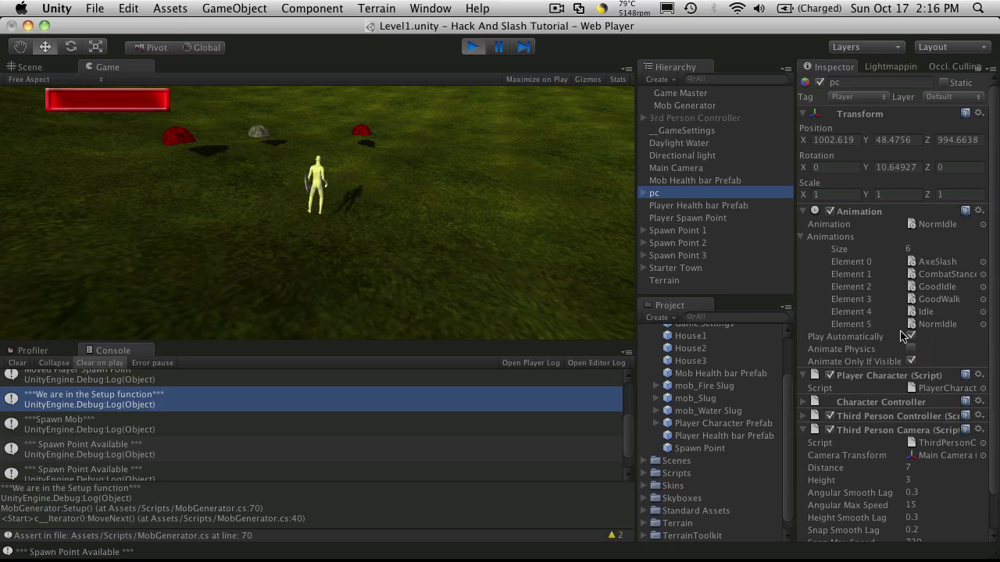
Frame the pc character in the Scene view and orbit around it.
left_click(31, 67)
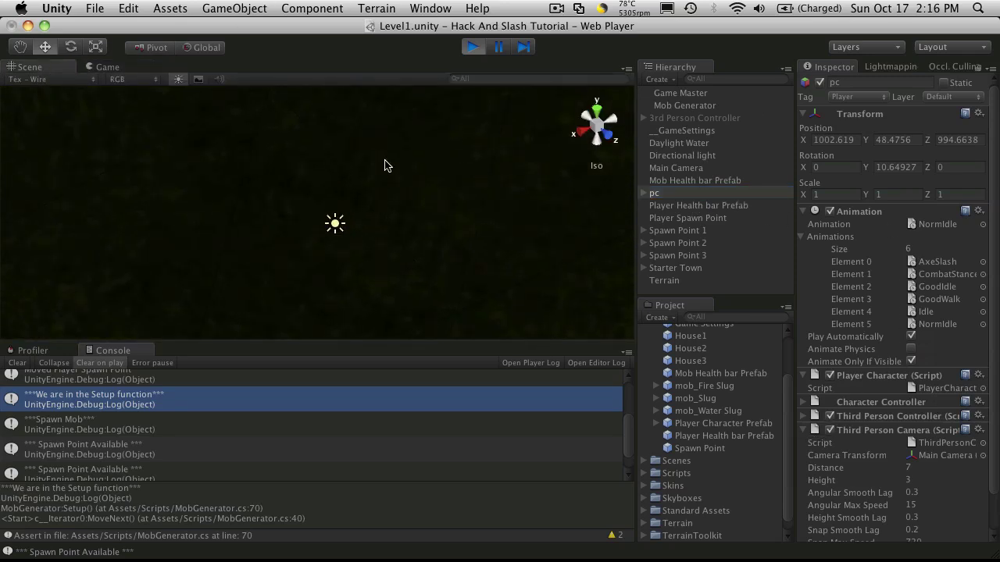
key("f")
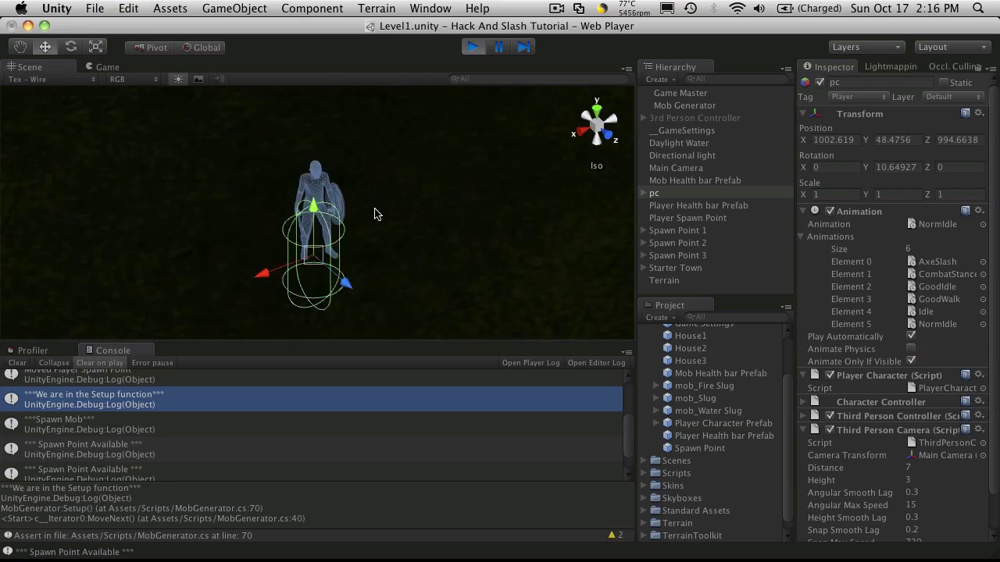
left_click_drag(375, 214, 495, 206, "alt")
mouse_move(391, 263)
left_mouse_down("alt")
mouse_move(431, 217)
mouse_move(426, 245)
mouse_move(316, 254)
mouse_move(257, 325)
mouse_move(573, 335)
left_mouse_up("alt")
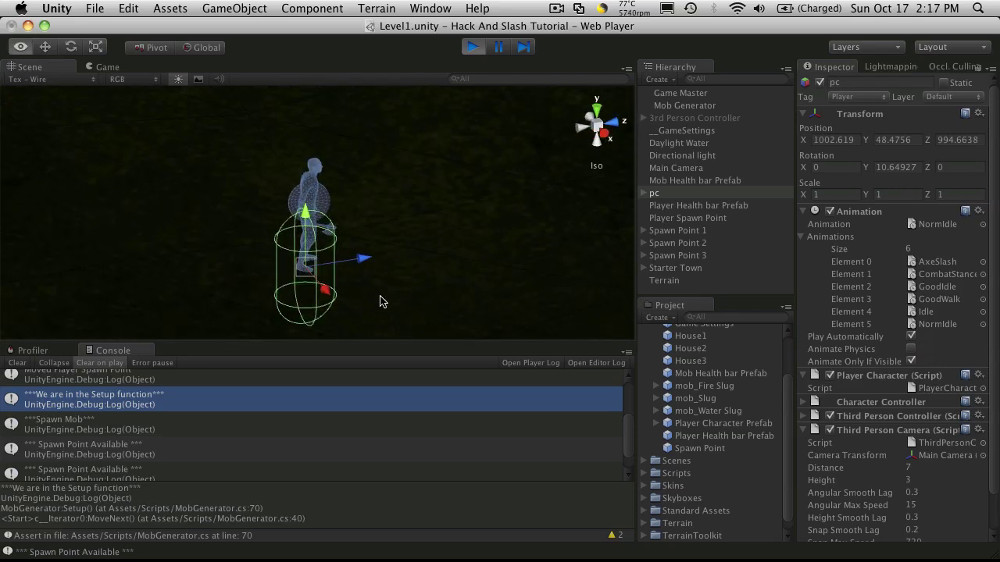
left_click_drag(382, 290, 440, 224, "alt")
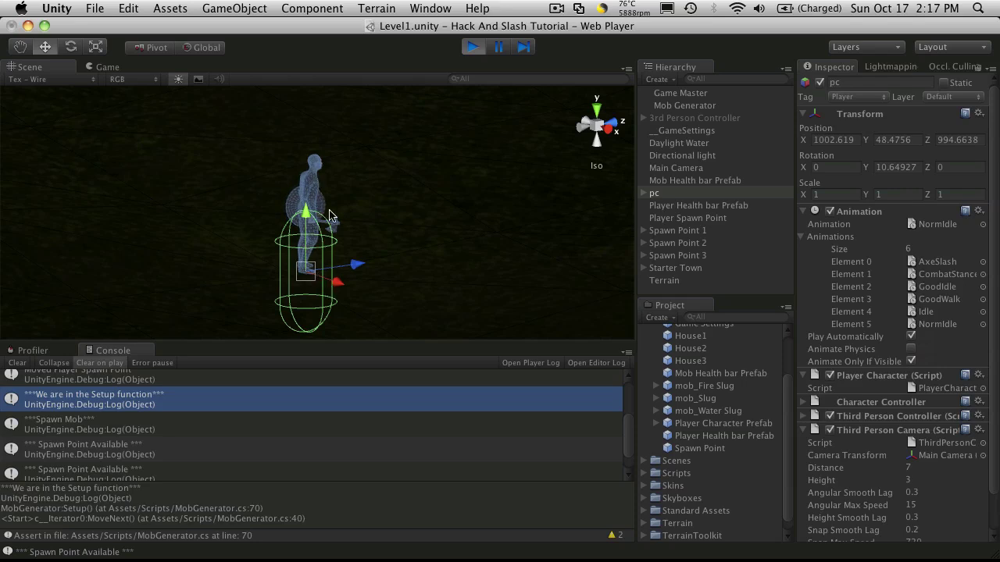
Set the Character Controller Center Y to 1 and orbit to check the collider capsule.
left_click(805, 430)
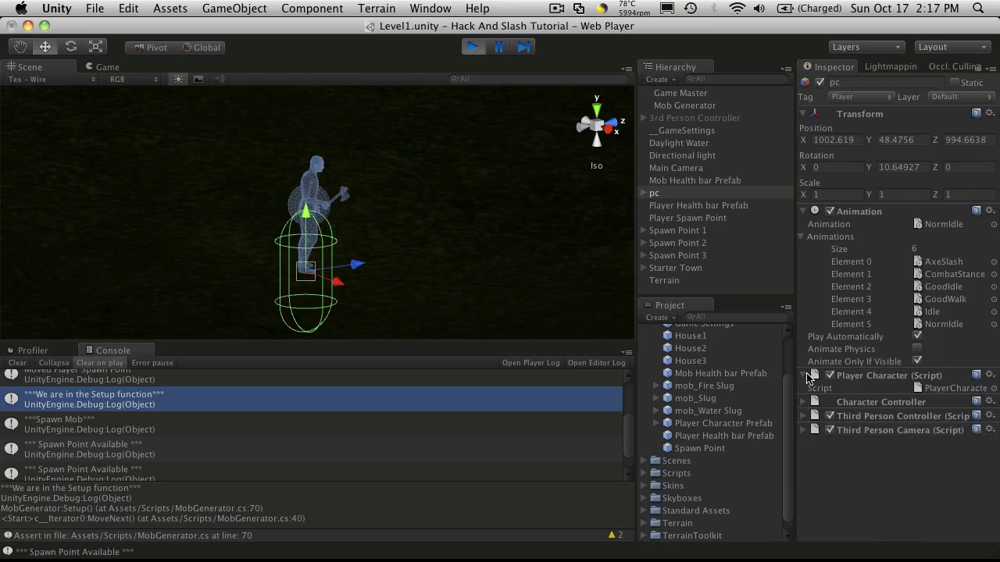
left_click(805, 376)
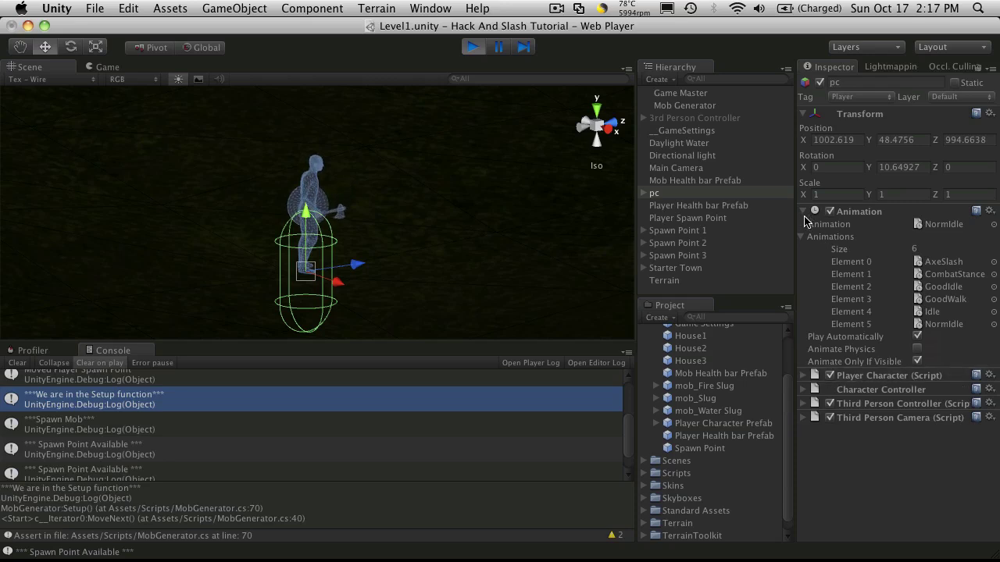
left_click(805, 211)
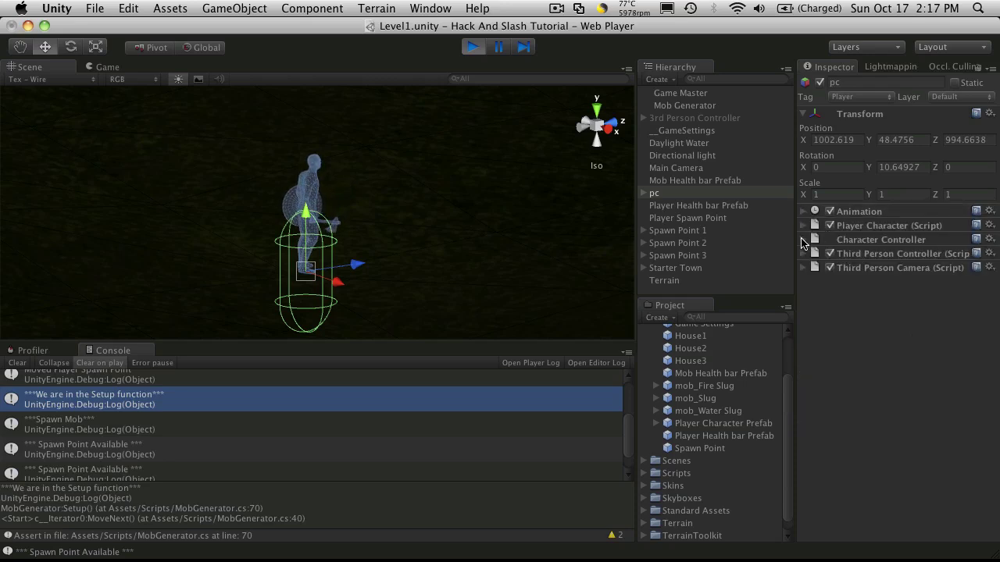
left_click(802, 240)
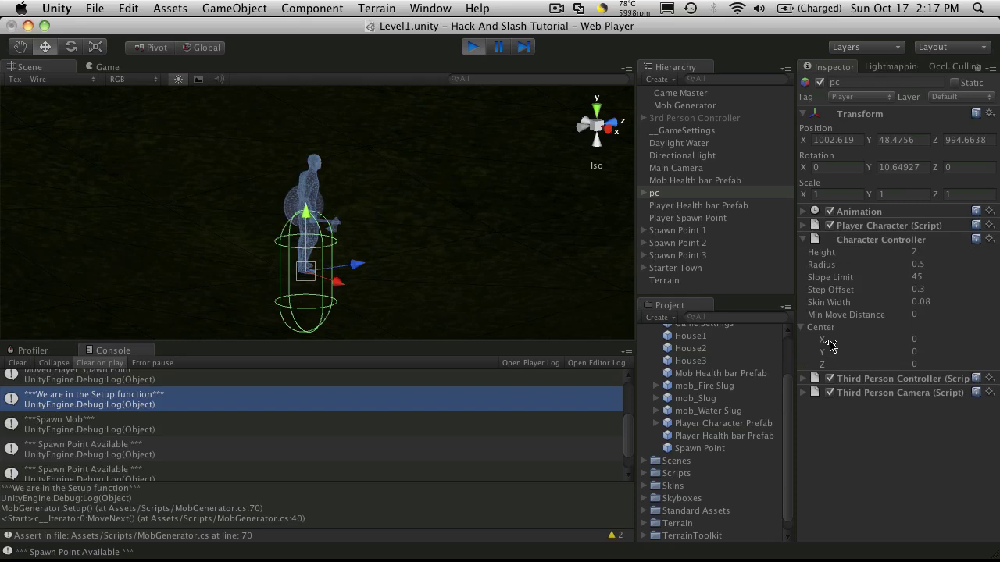
left_click(925, 354)
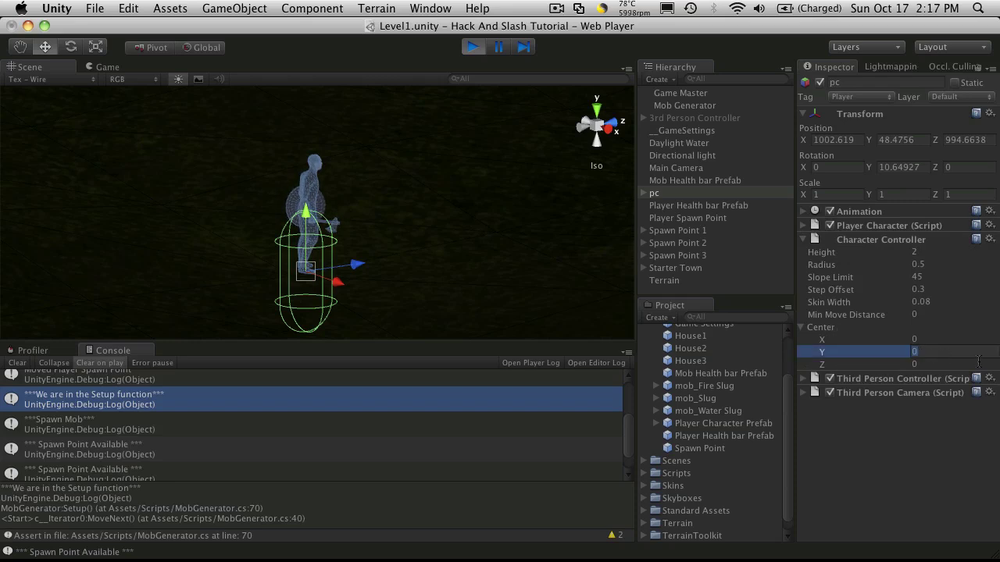
type("1")
key("Return")
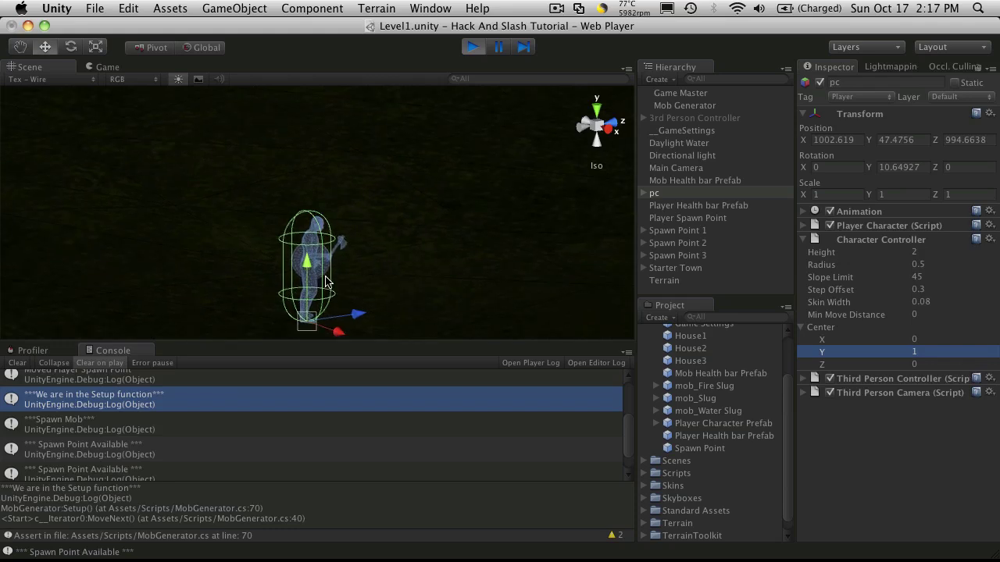
left_click_drag(360, 279, 469, 195, "alt")
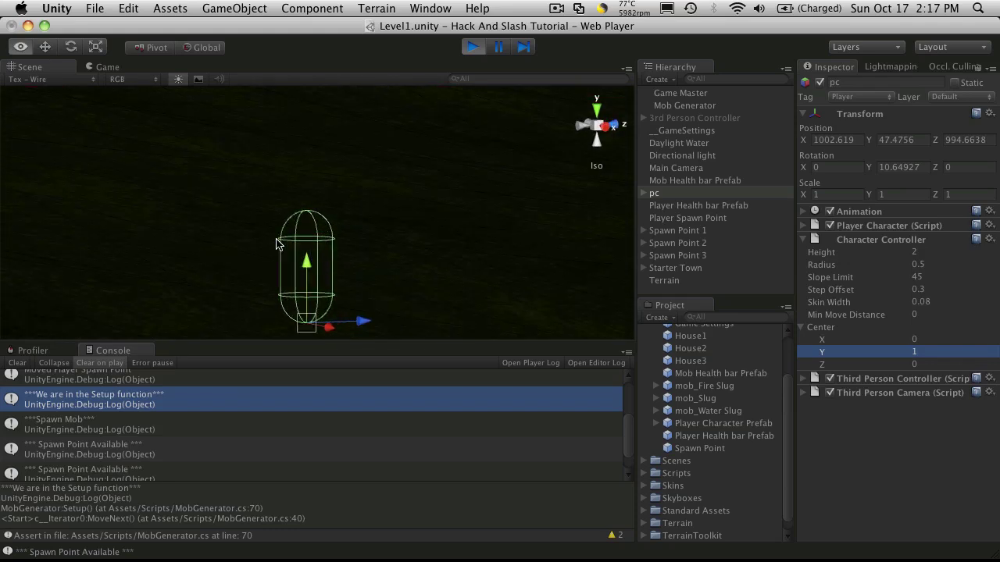
Stop the game, set the Player Character Prefab's Character Controller Center Y to 1, and replay.
left_click(471, 49)
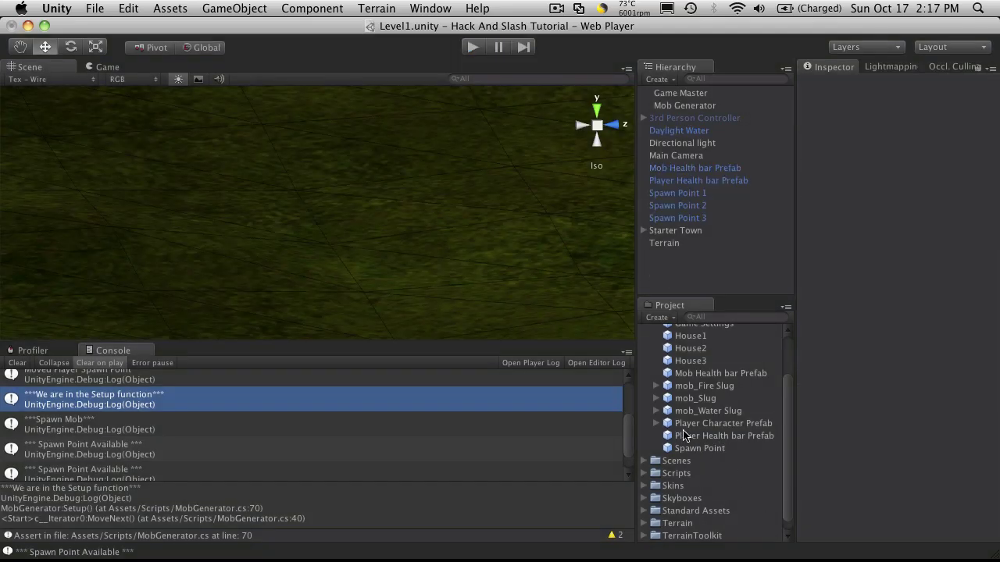
left_click(713, 429)
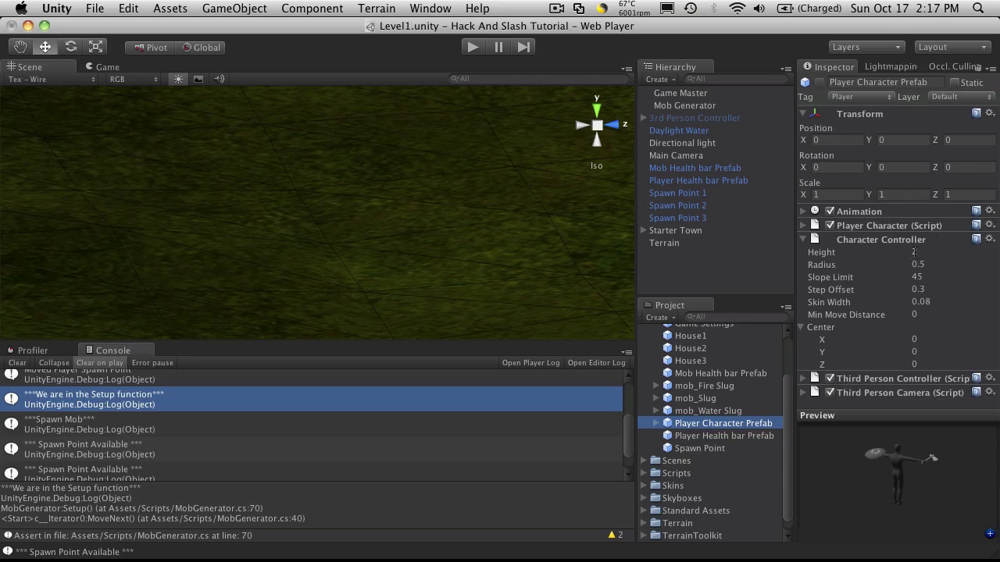
left_click(930, 353)
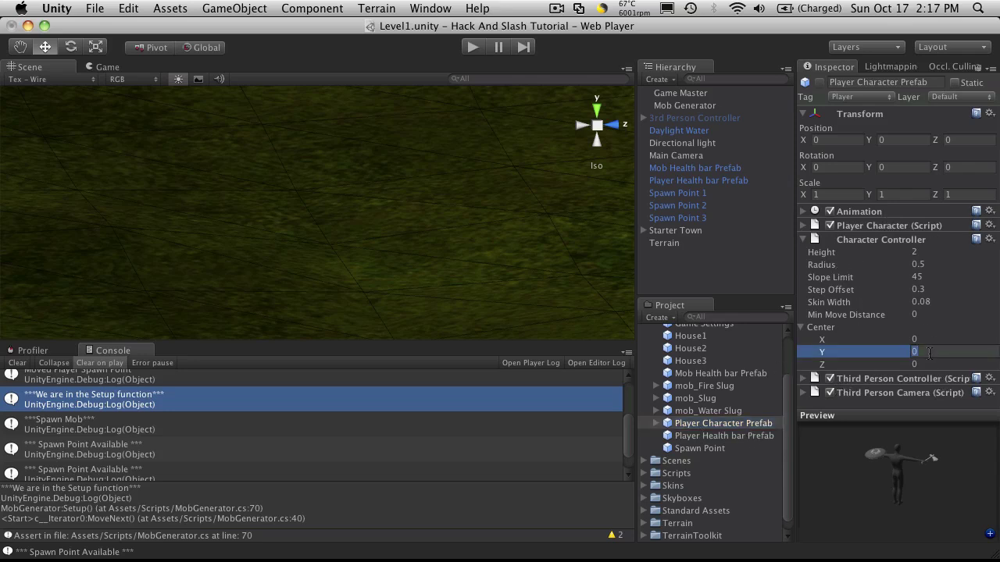
key("Return")
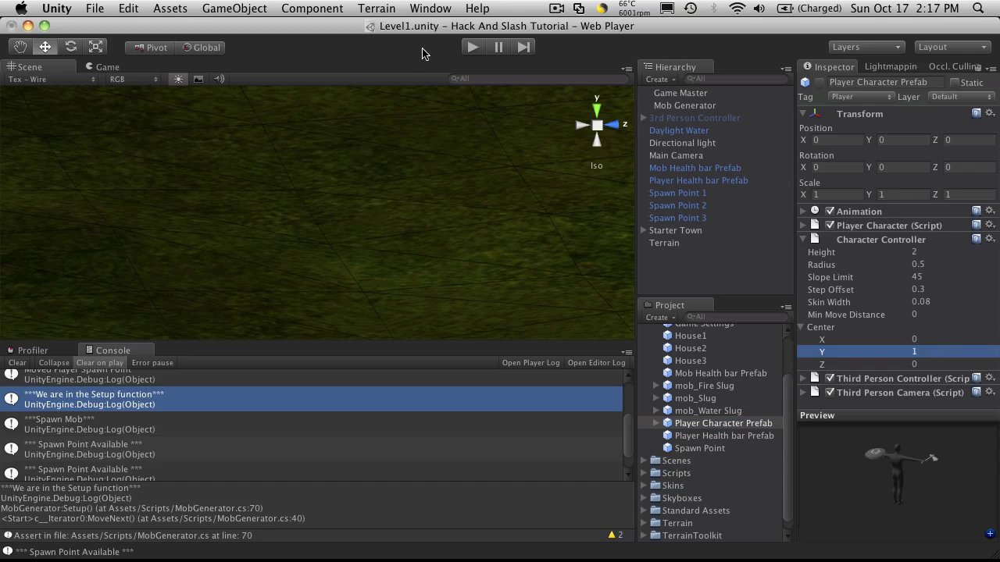
left_click(471, 49)
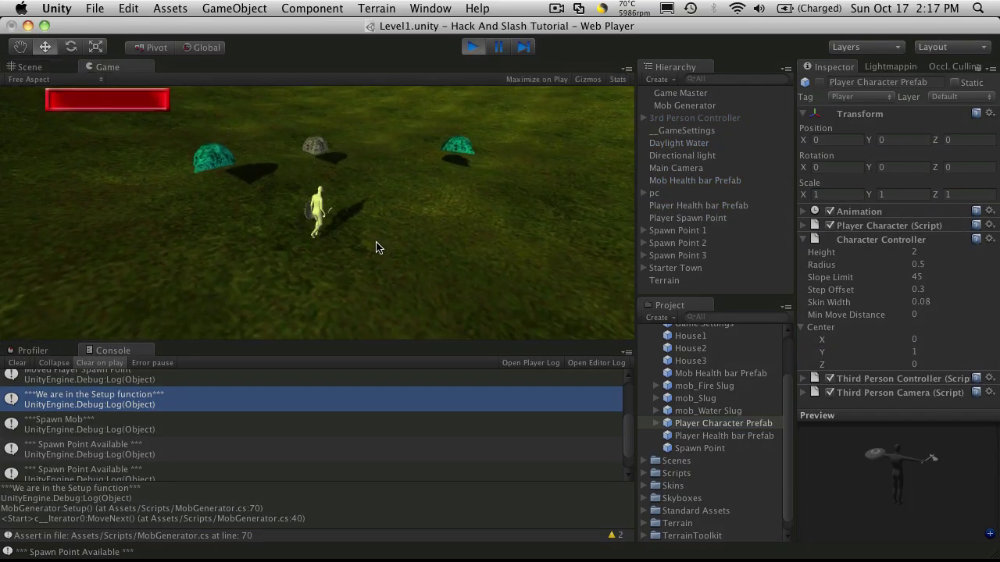
Turn the character to the right on the field, then stop the game.
key("d")
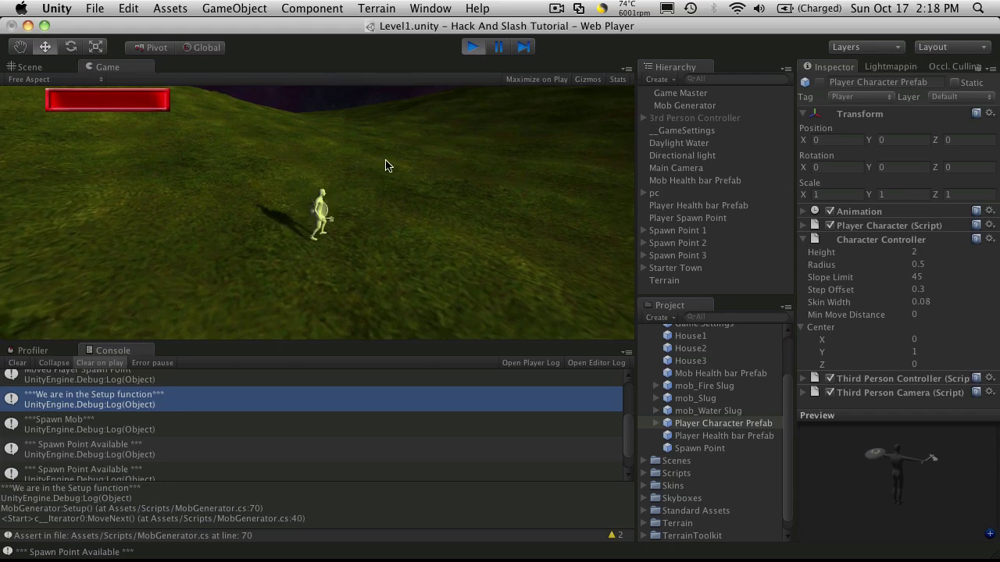
left_click(473, 47)
Zoom the Scene view until the Starter Town houses are visible.
scroll(370, 239, "down", 3)
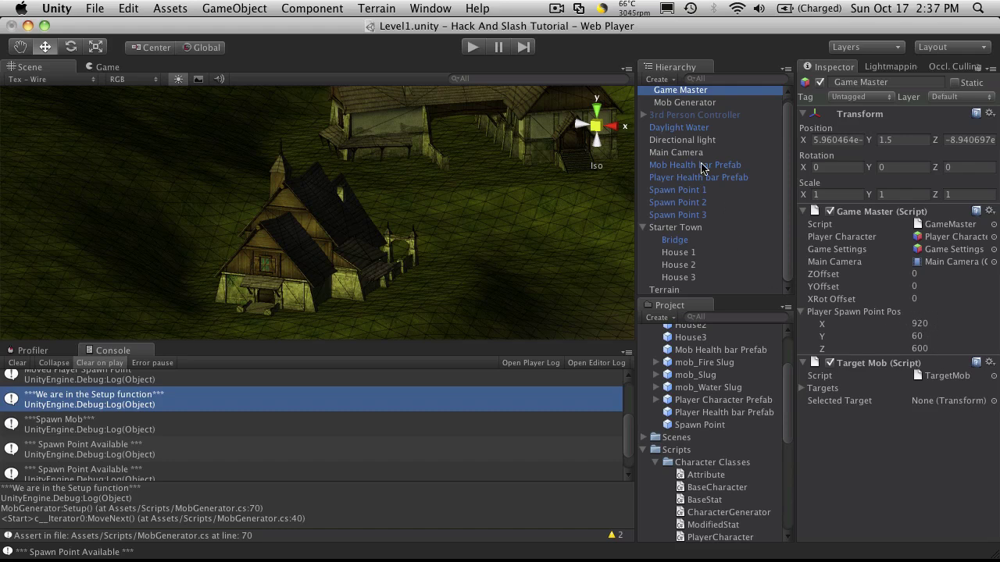
Restart the game and walk the character out of the building toward a house's stairs.
left_click(471, 47)
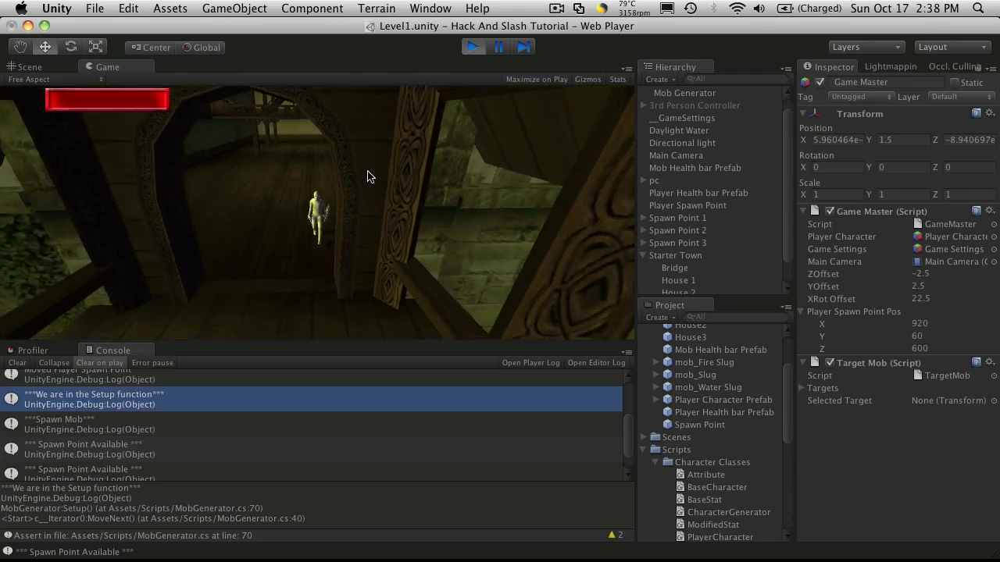
key("s")
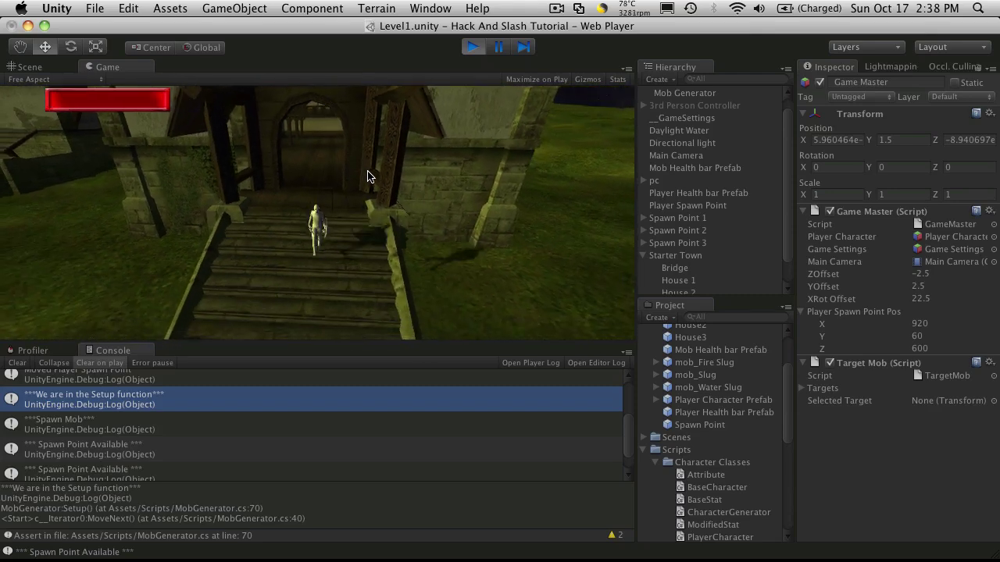
key("d")
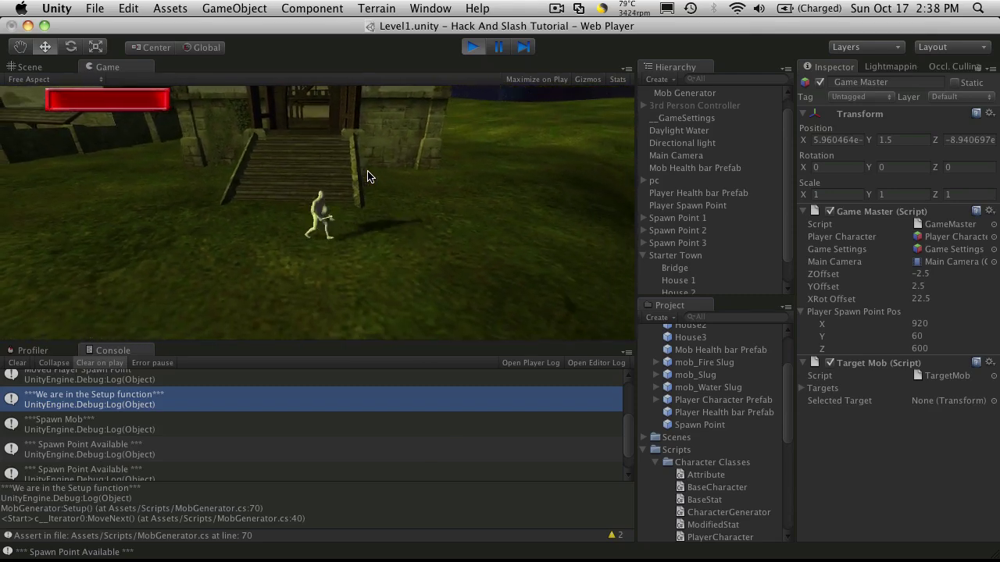
key("d")
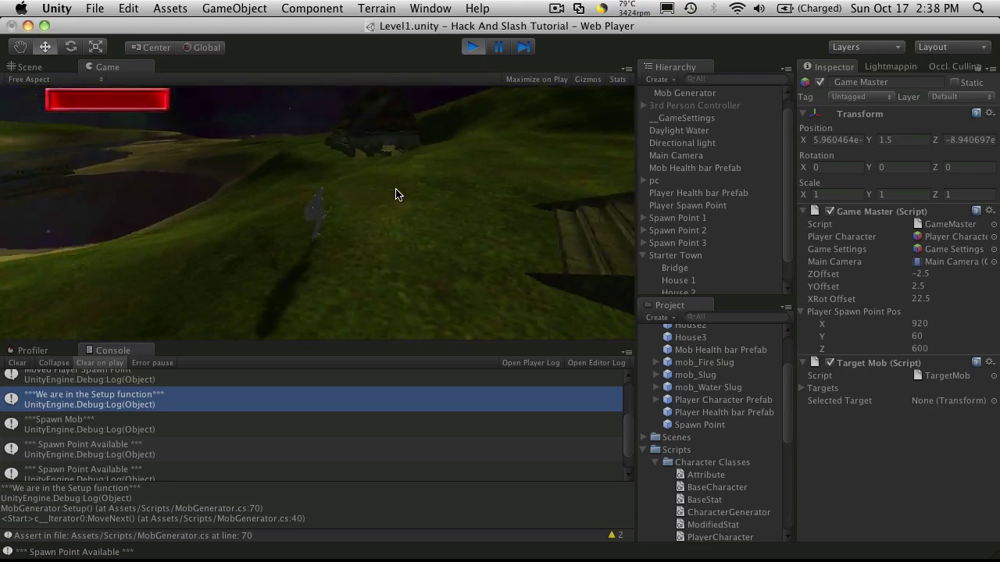
key("a")
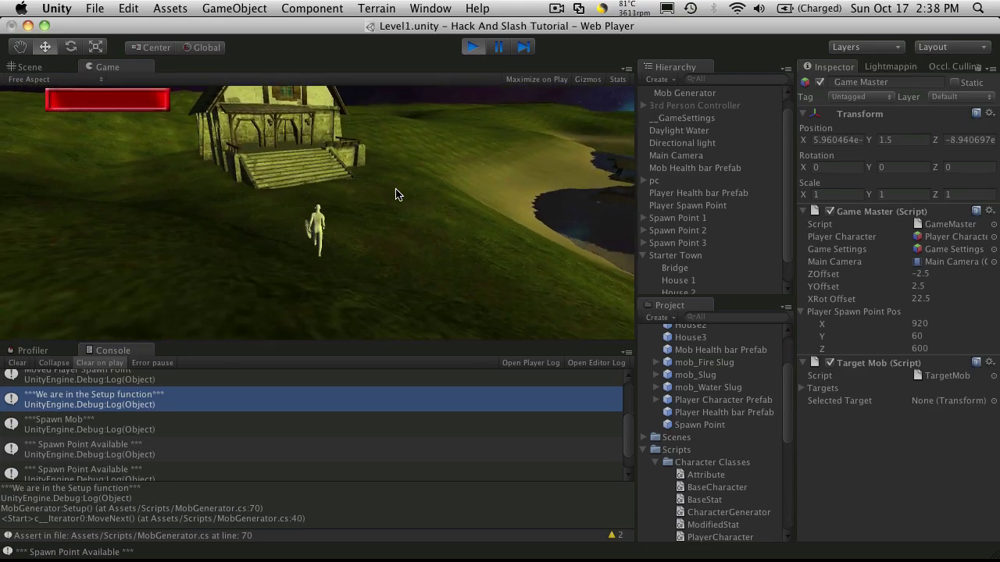
key("w")
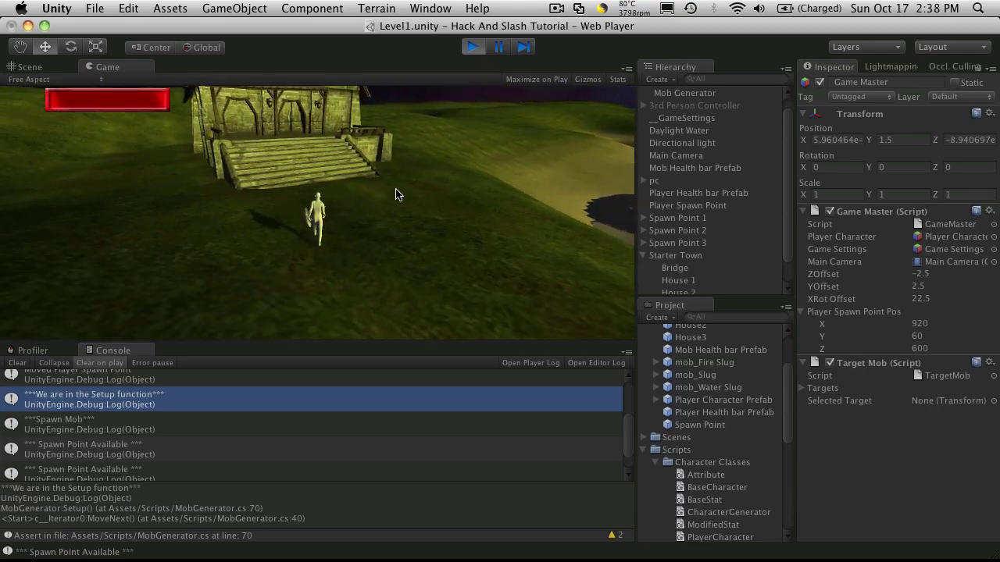
key("w")
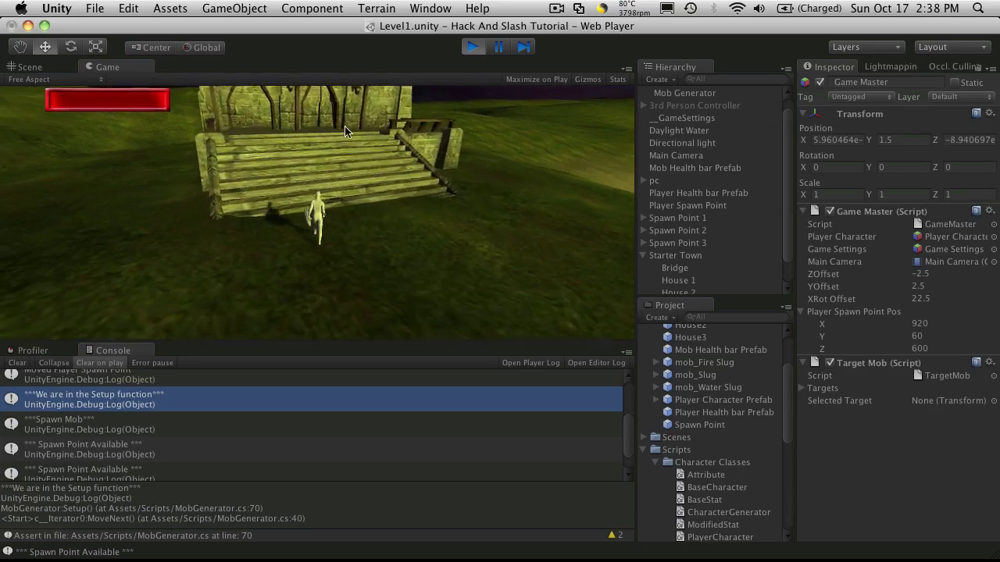
Climb the stairs, pass through the archway, and head toward the bridge.
key("w")
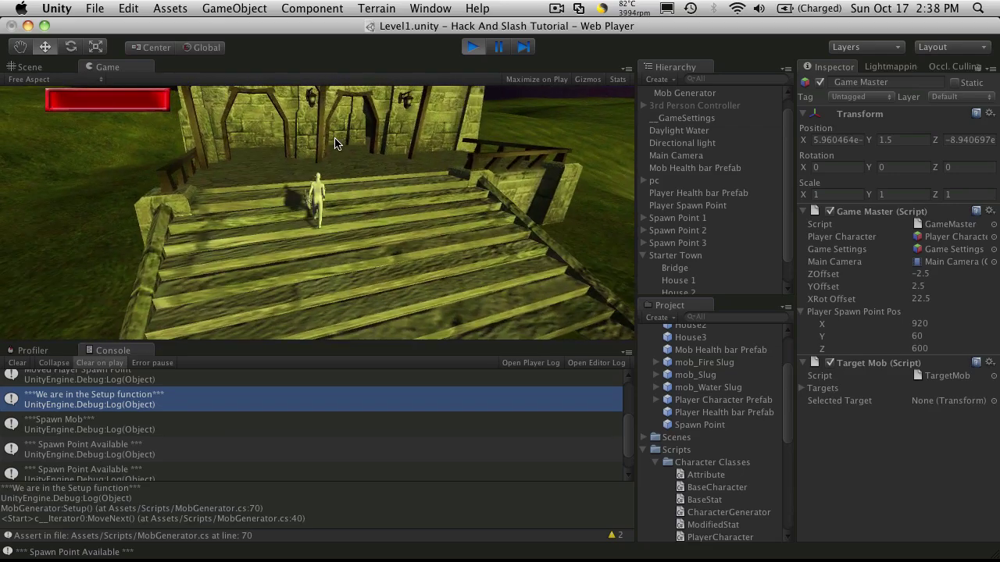
key("w")
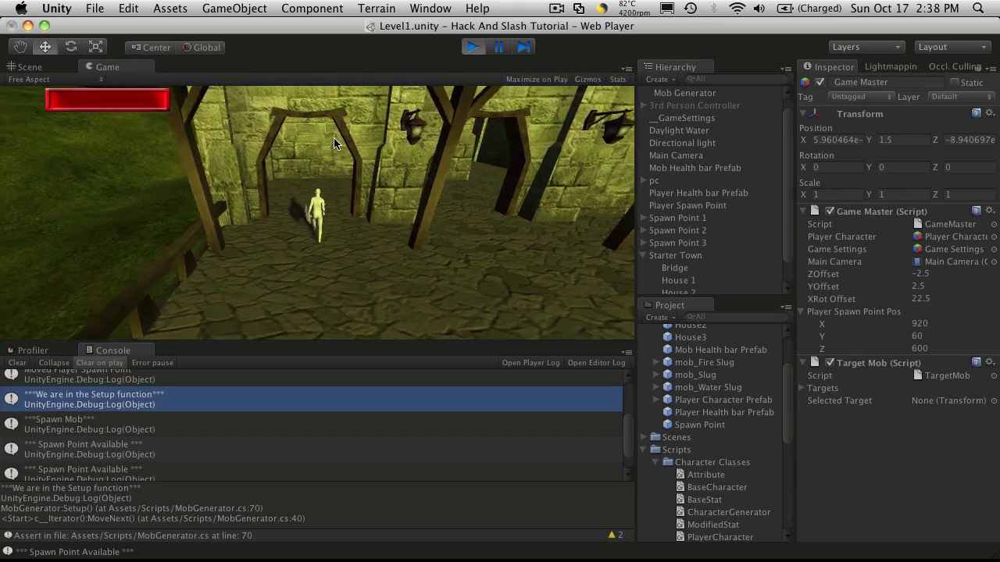
key("w")
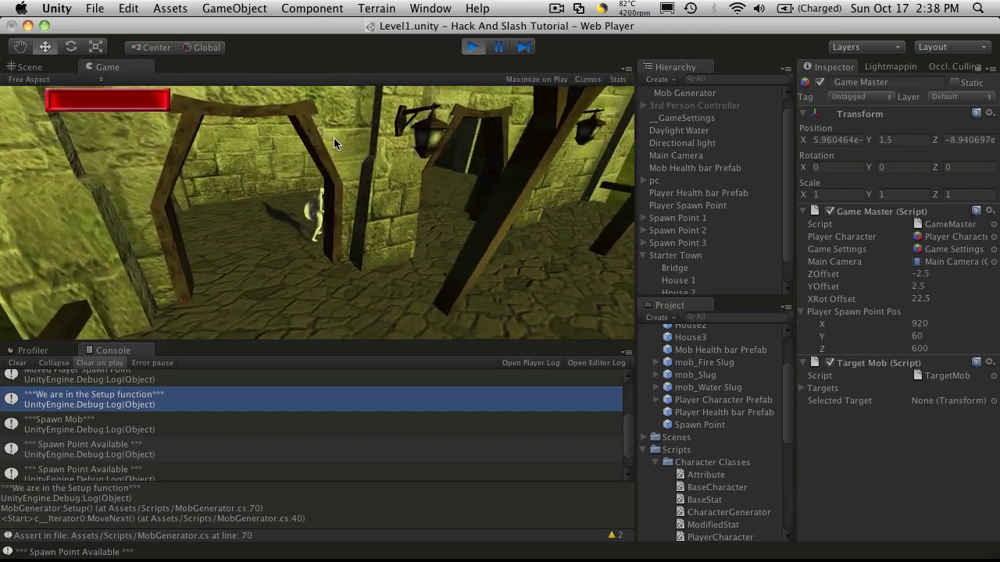
key("w")
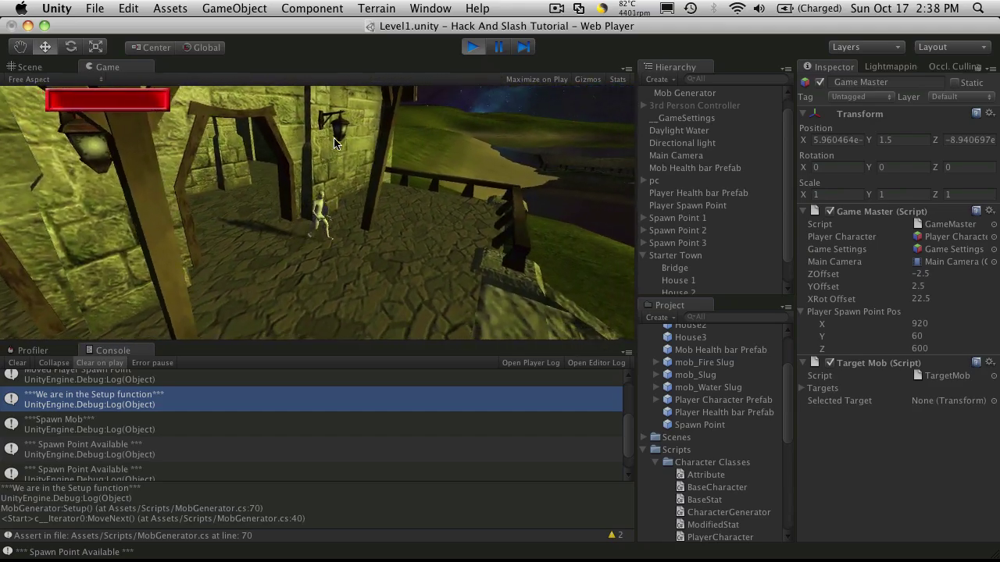
key("w")
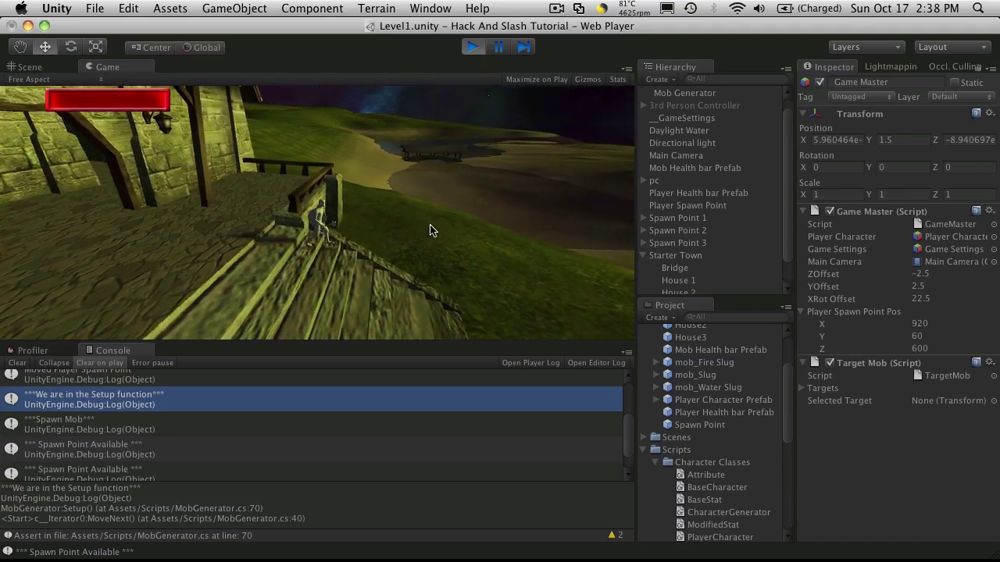
key("w")
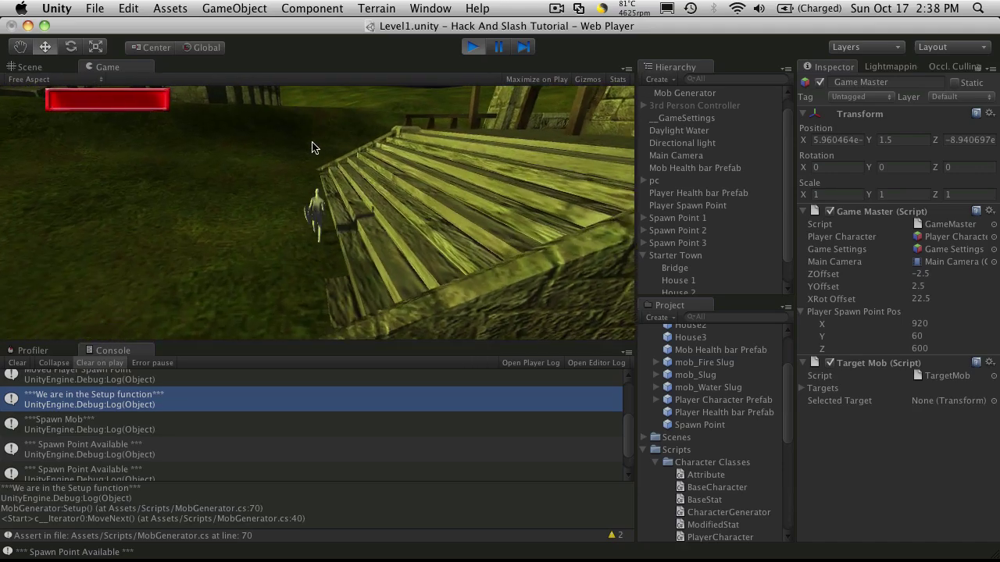
Swing the camera around so the character faces the wooden stairs again.
key("d")
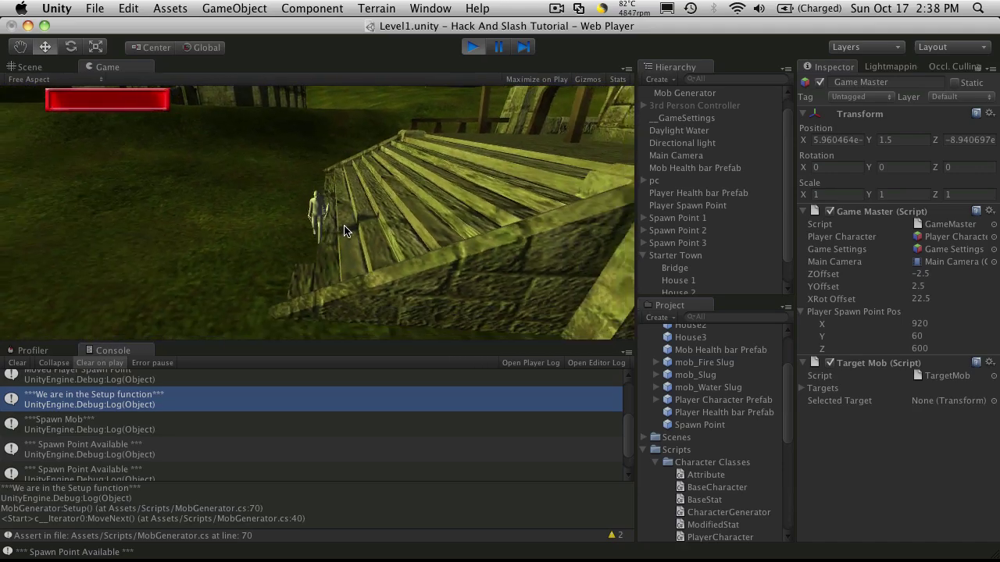
key("d")
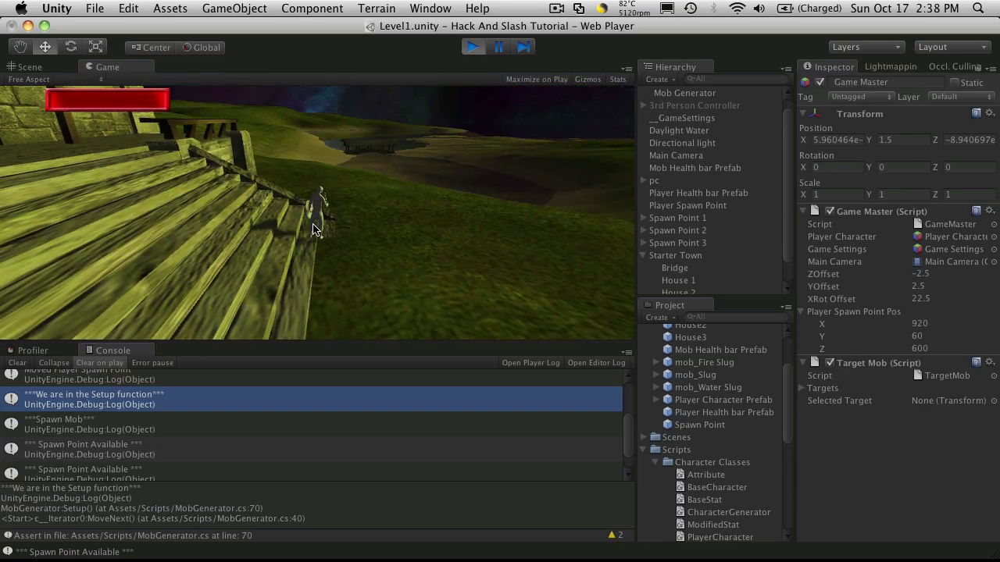
key("a")
key("a")
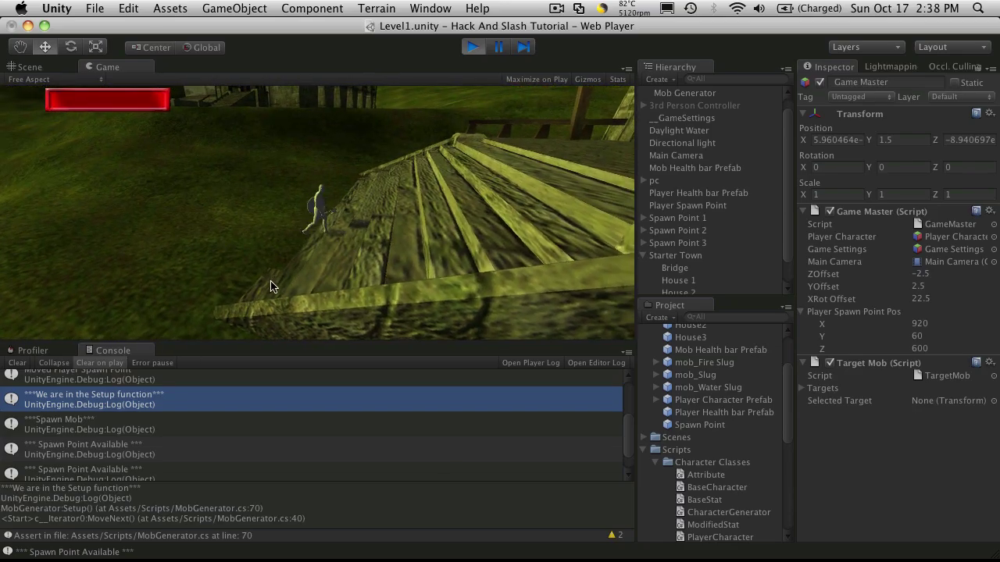
key("d")
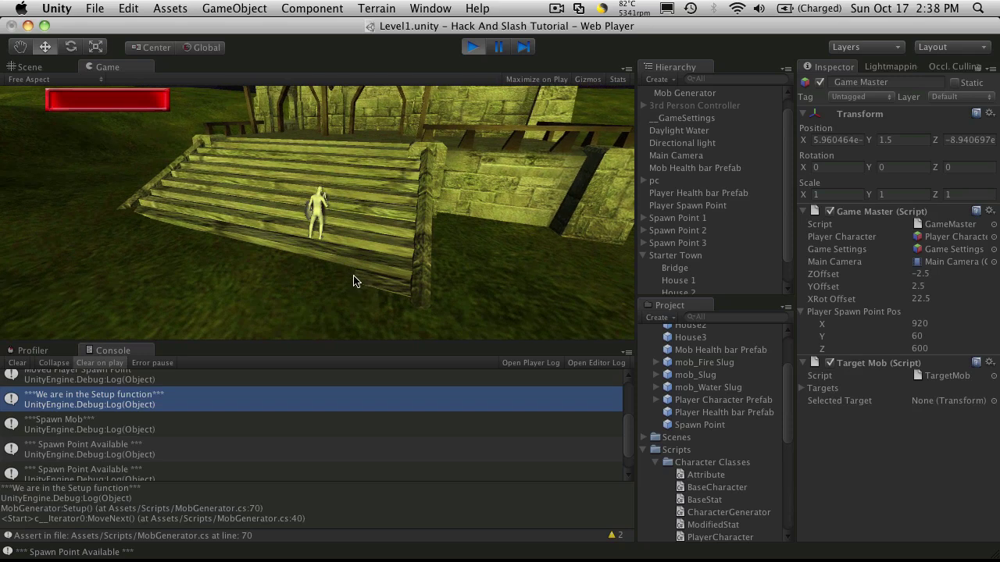
Run the character left across the wooden stairs and up the grassy slope.
key("alt")
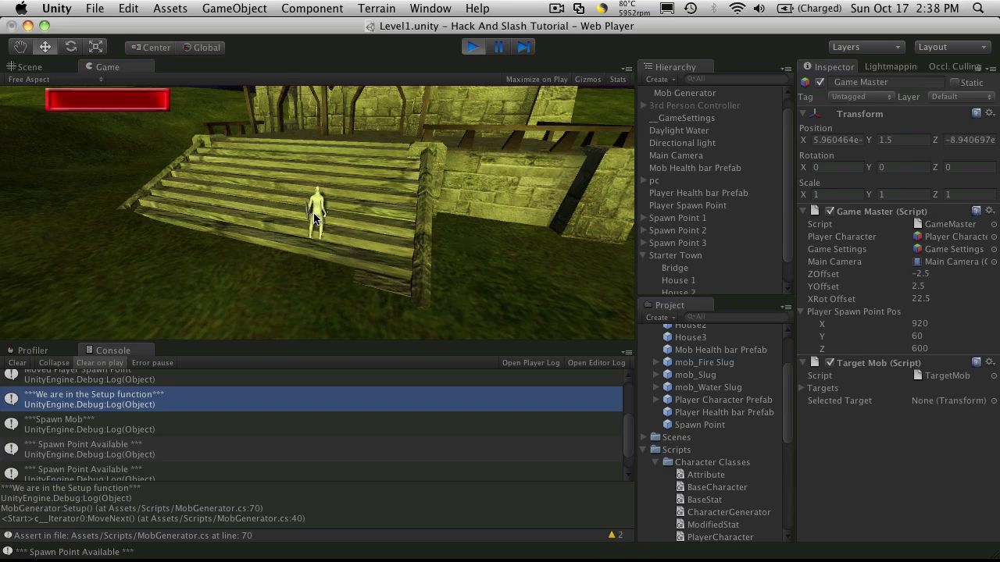
key("a")
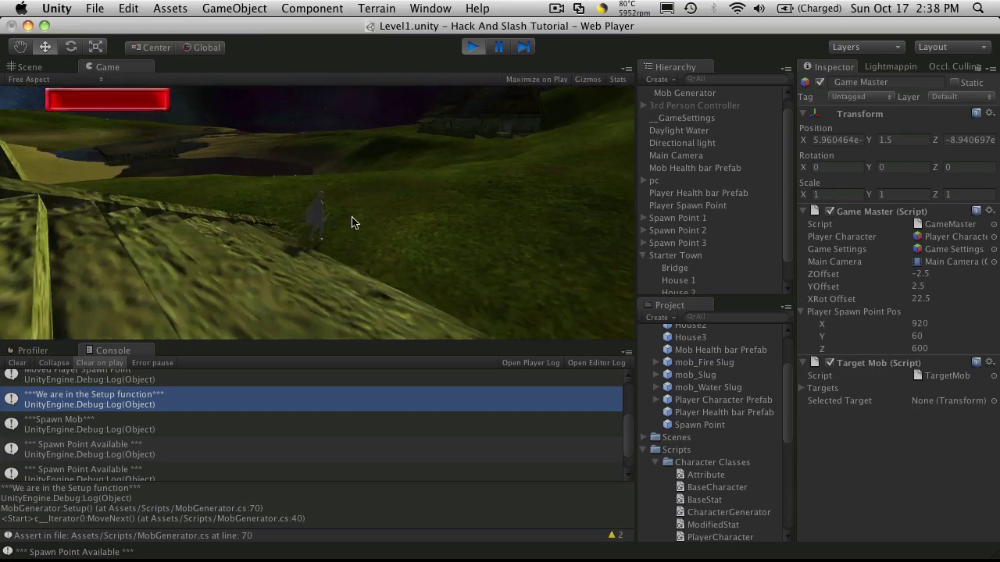
key("a")
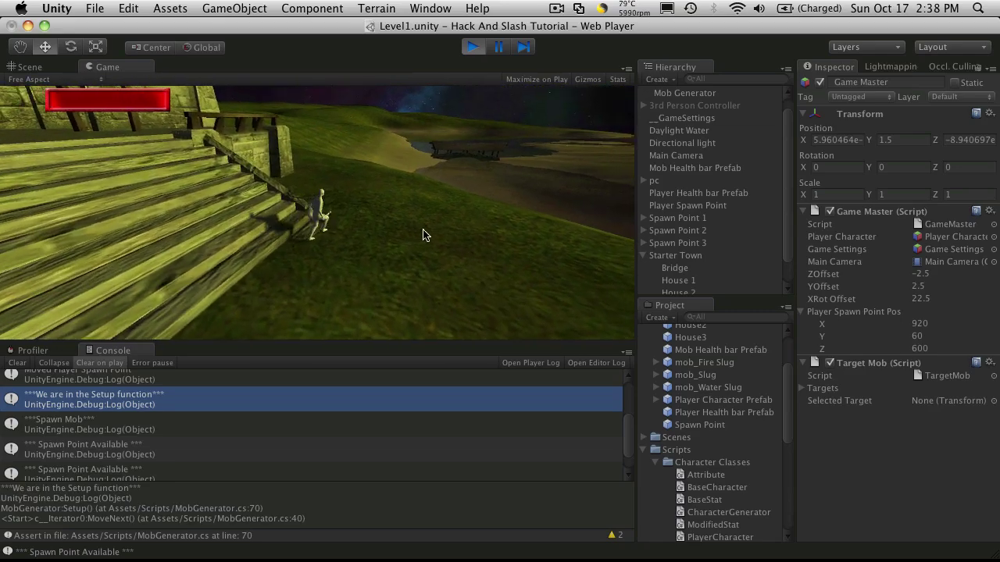
key("d")
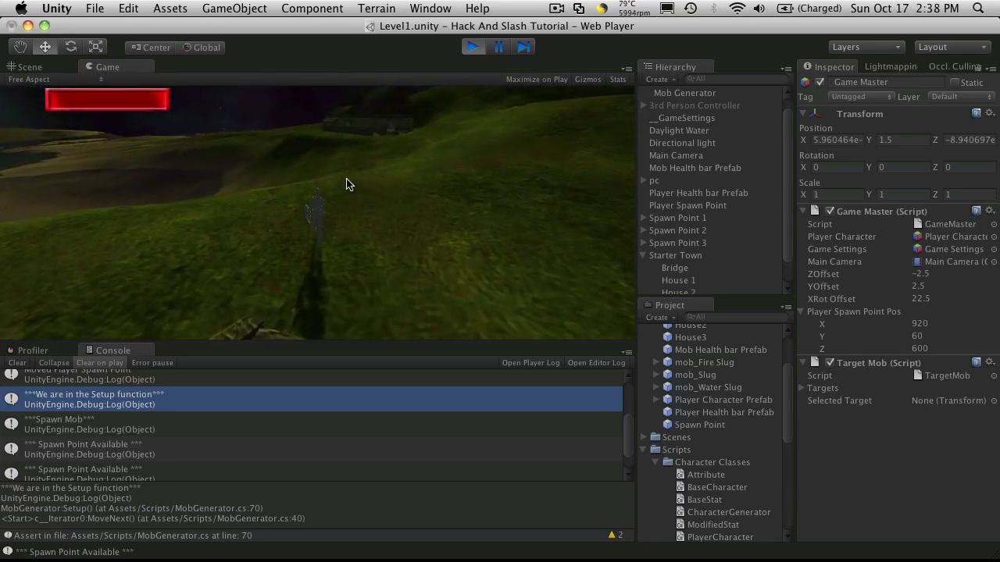
key("w")
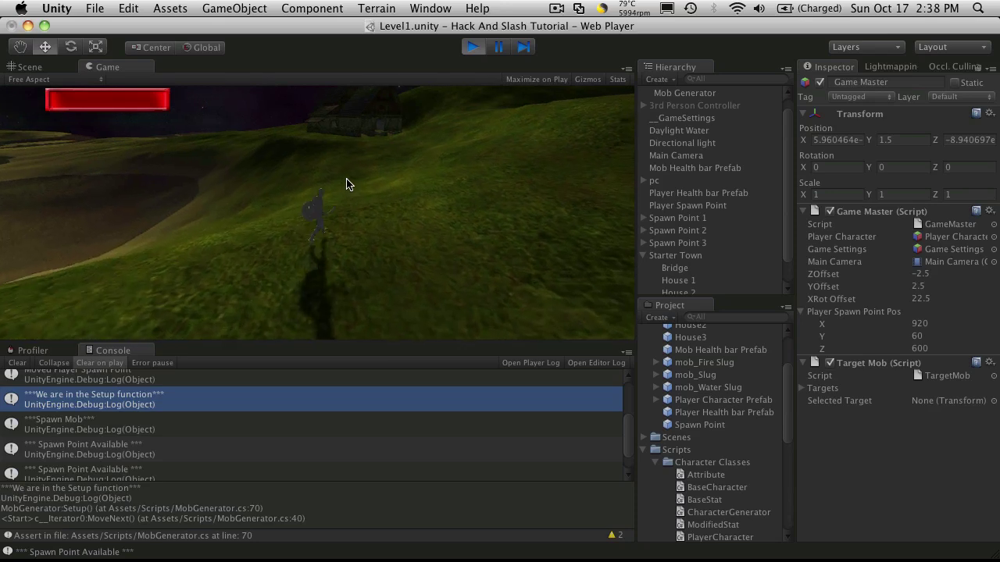
key("w")
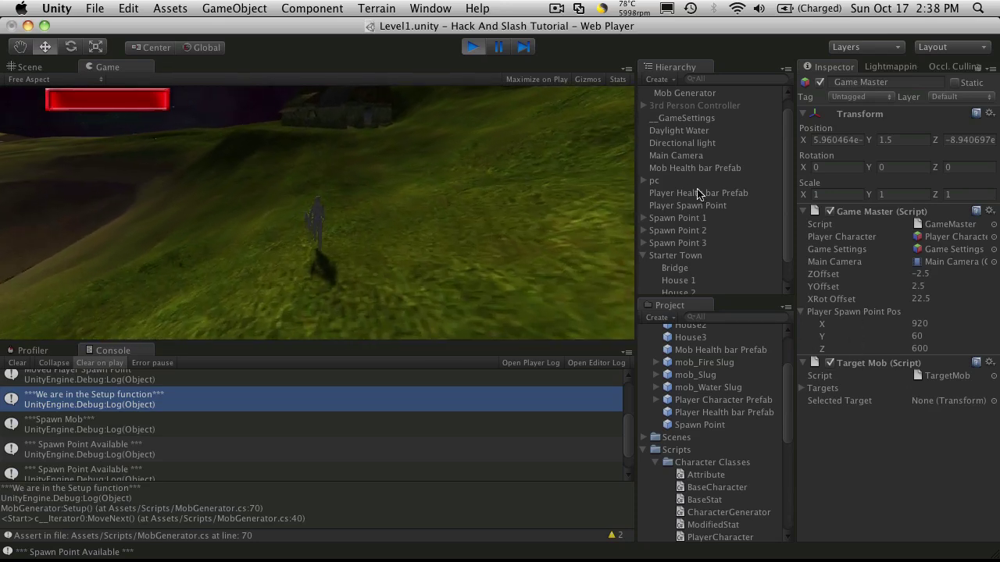
Inspect the pc object's components, then return focus to the running Game view.
left_click(657, 180)
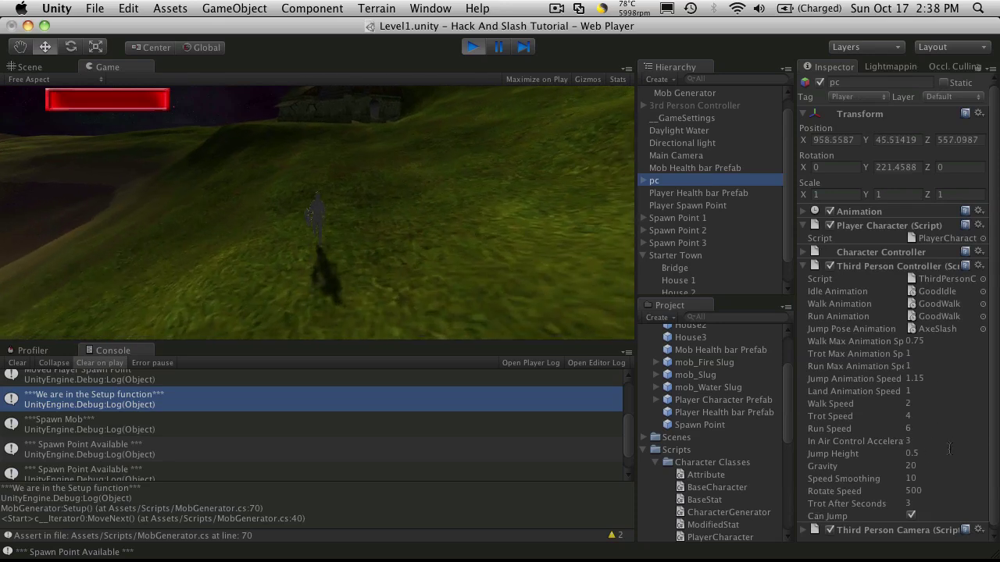
scroll(947, 441, "down", 1)
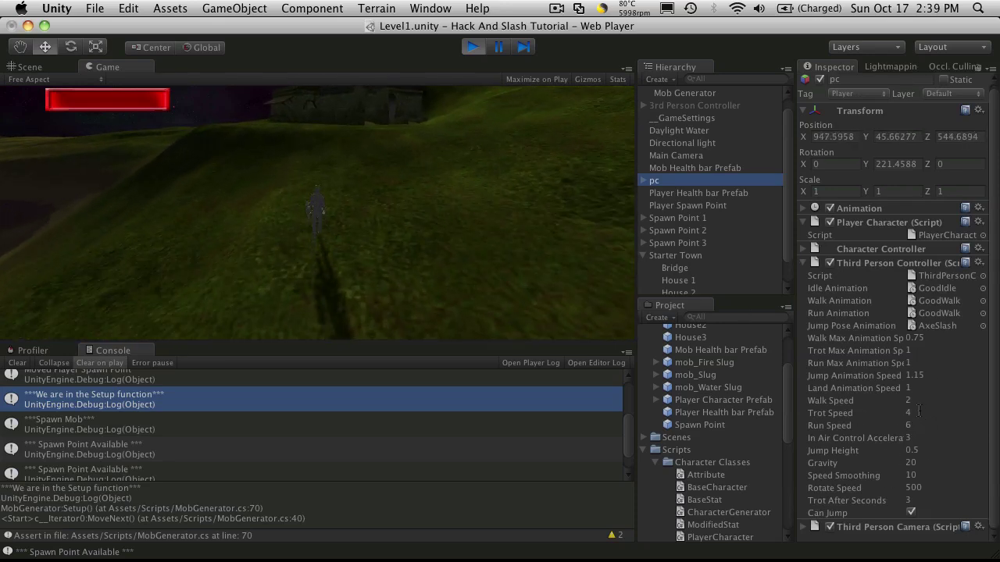
left_click(409, 135)
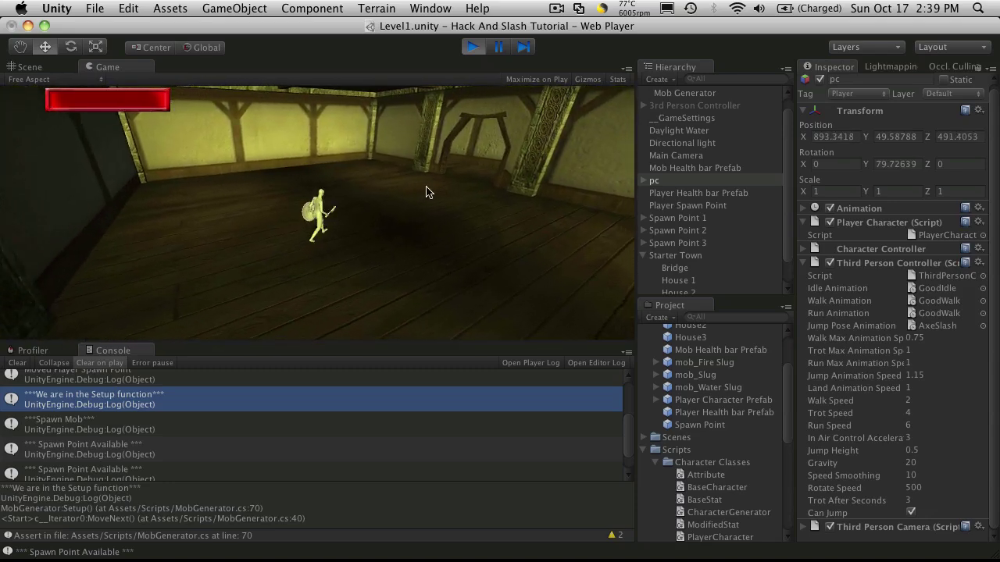
Walk the character across the room and out through the house's doorway.
key("Down")
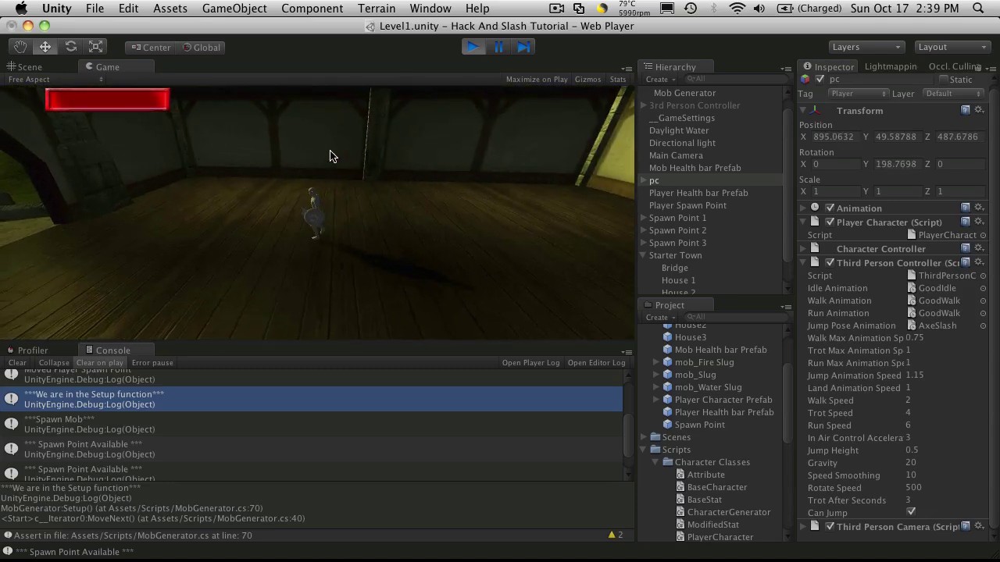
key("Down")
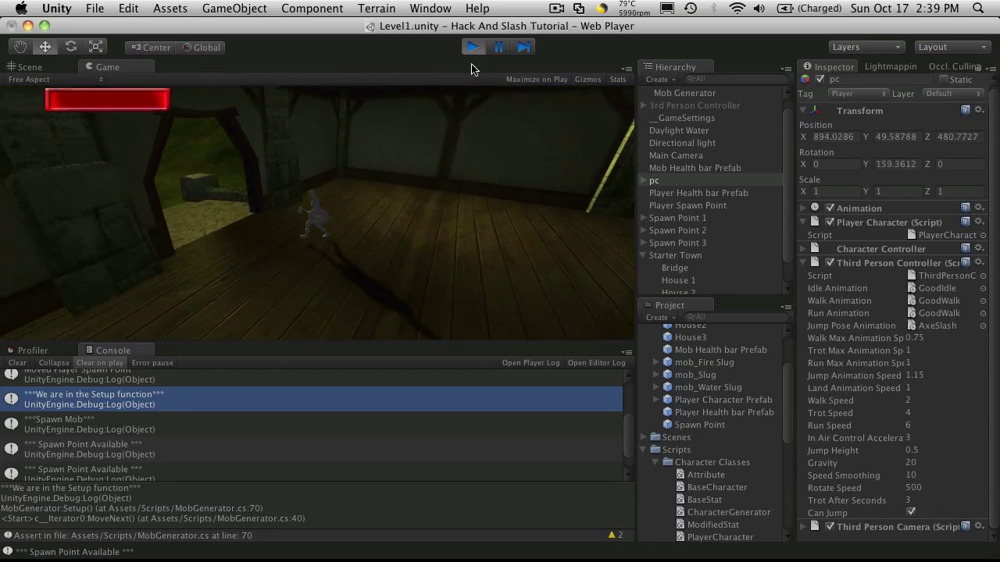
key("Down")
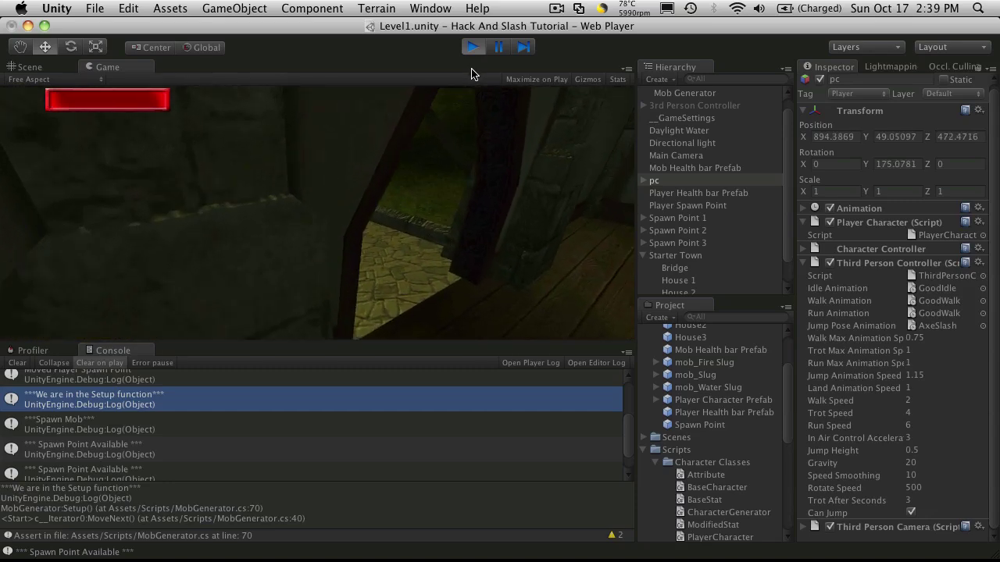
key("Up")
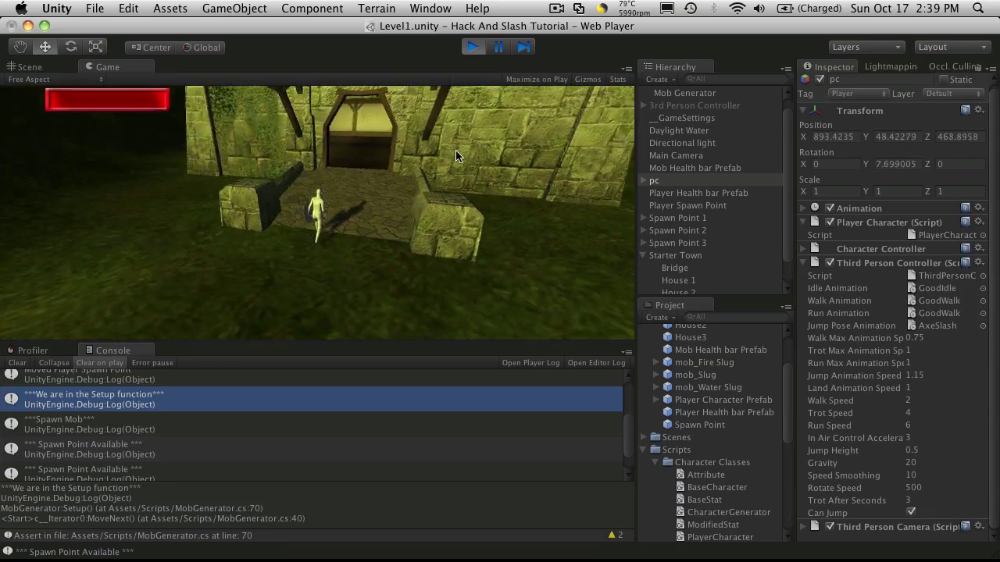
key("Left")
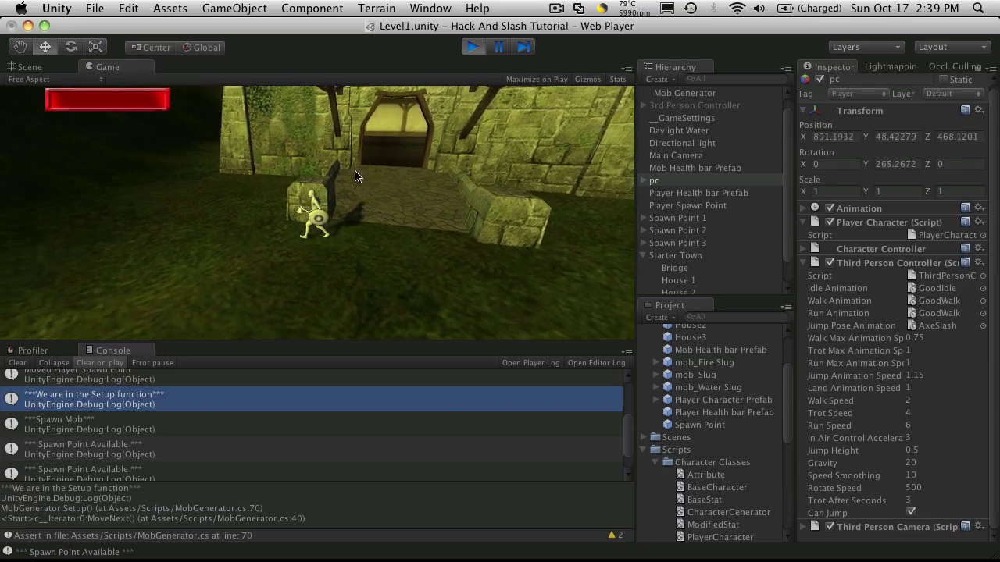
key("Right")
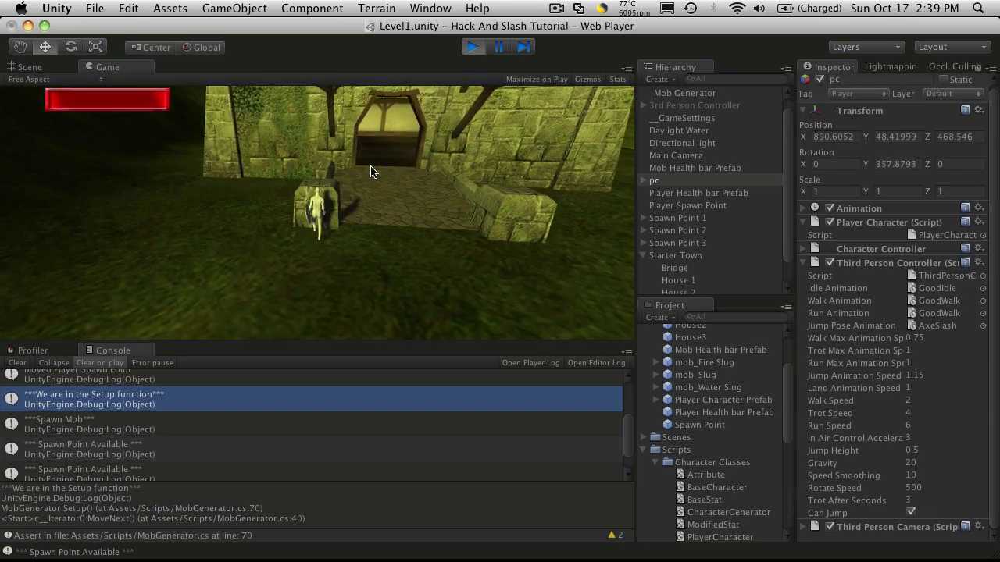
Walk along the house wall, past the doorway steps, and across the field toward the bridge.
key("Left")
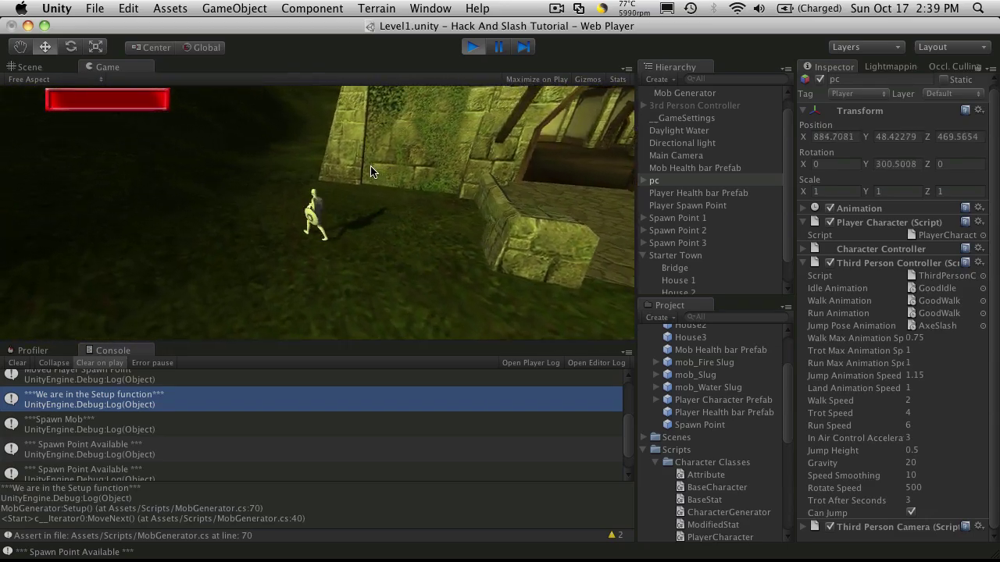
key("Left")
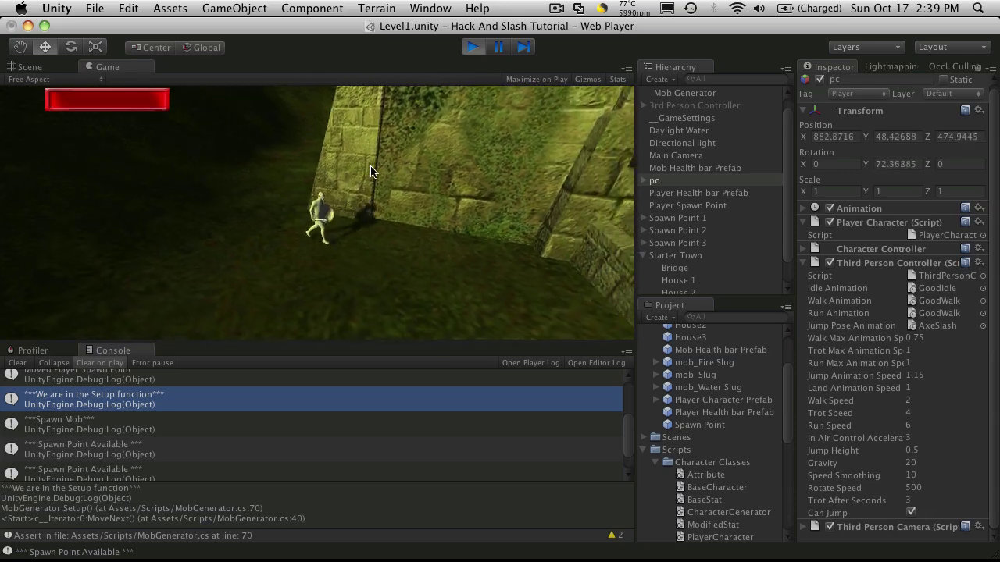
key("Right")
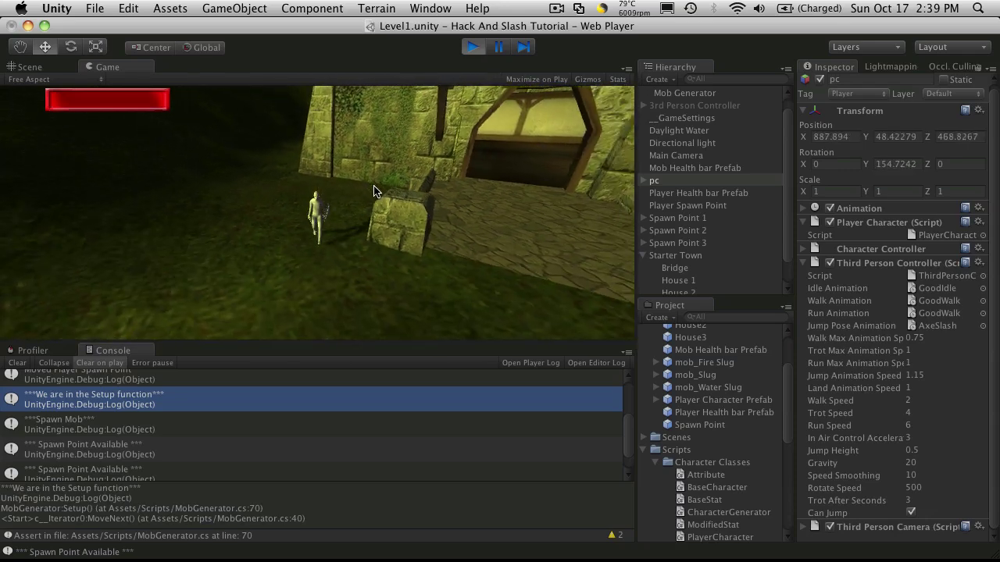
key("Left")
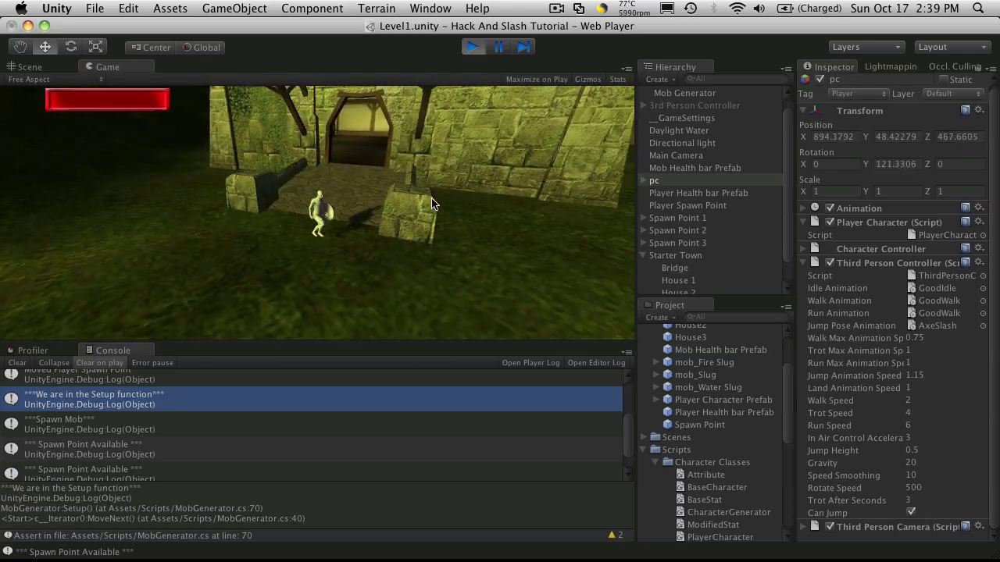
key("Left")
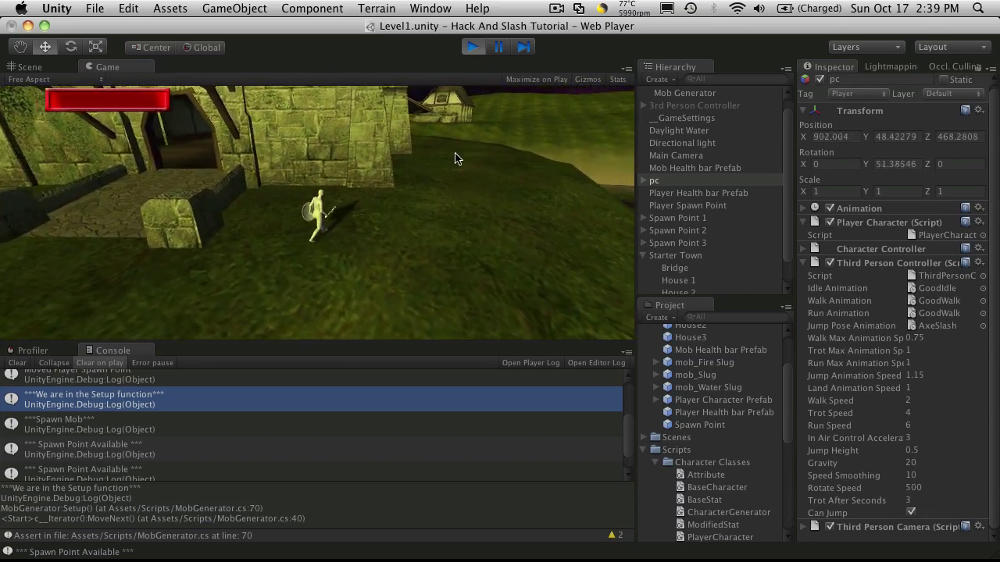
key("Left")
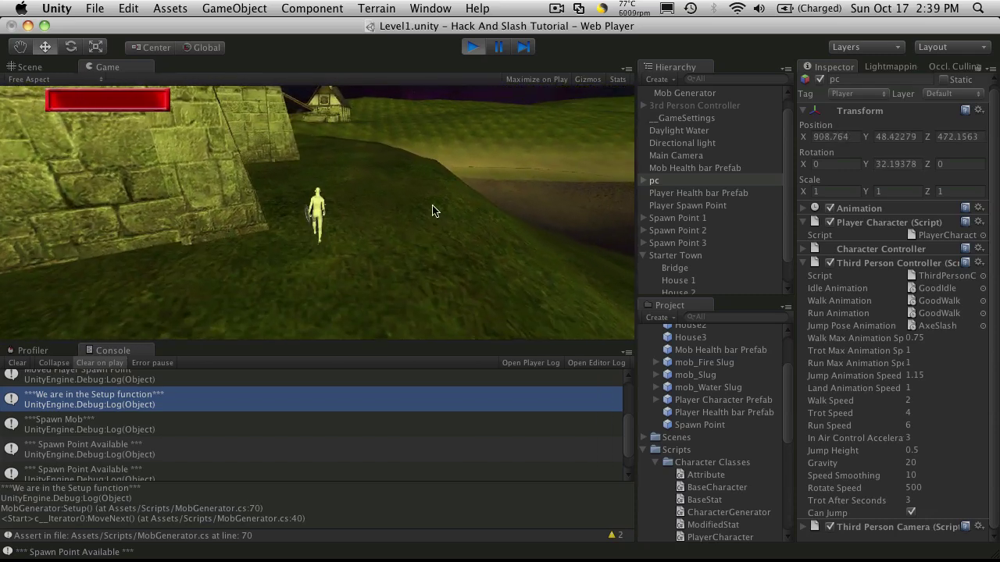
key("Right")
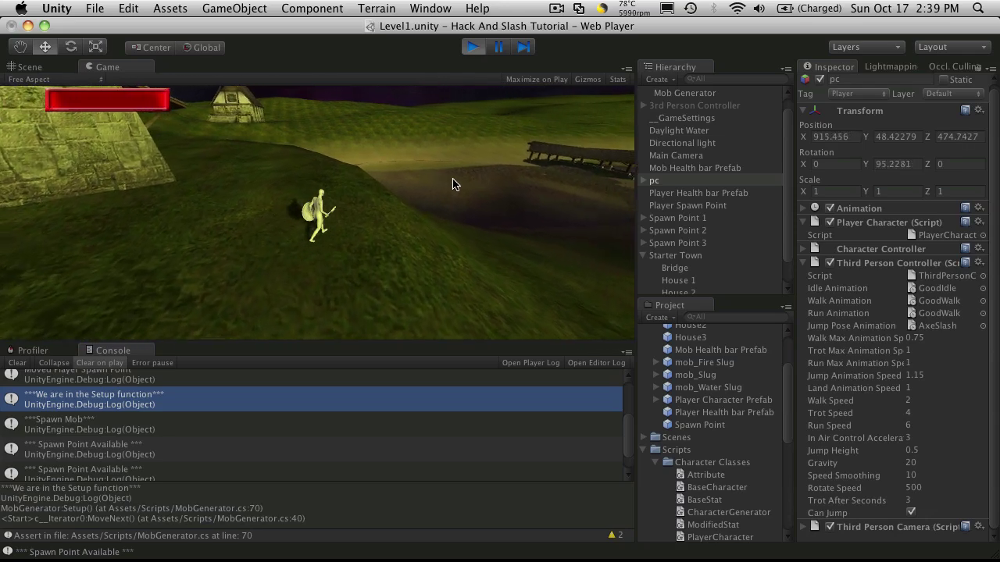
key("Left")
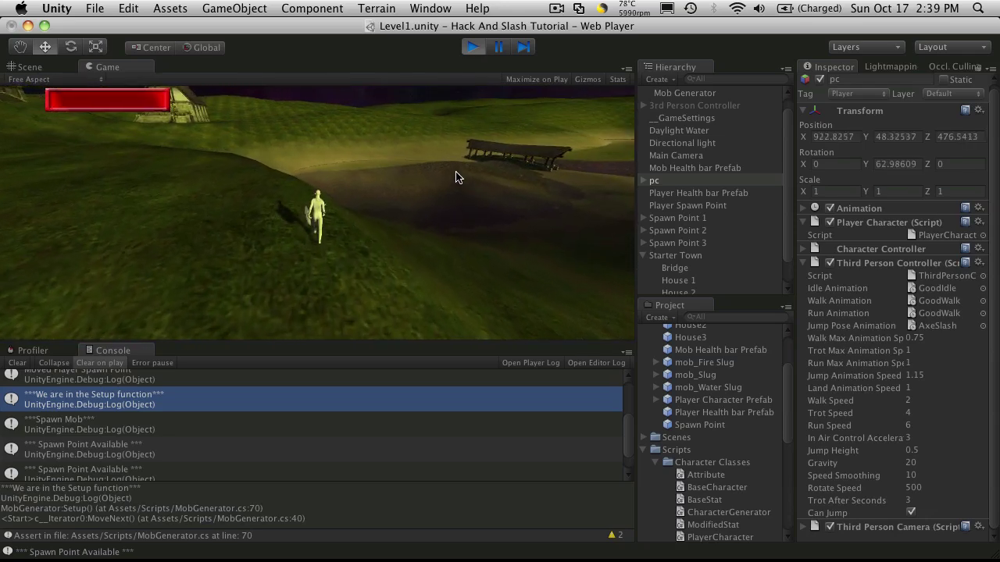
key("Left")
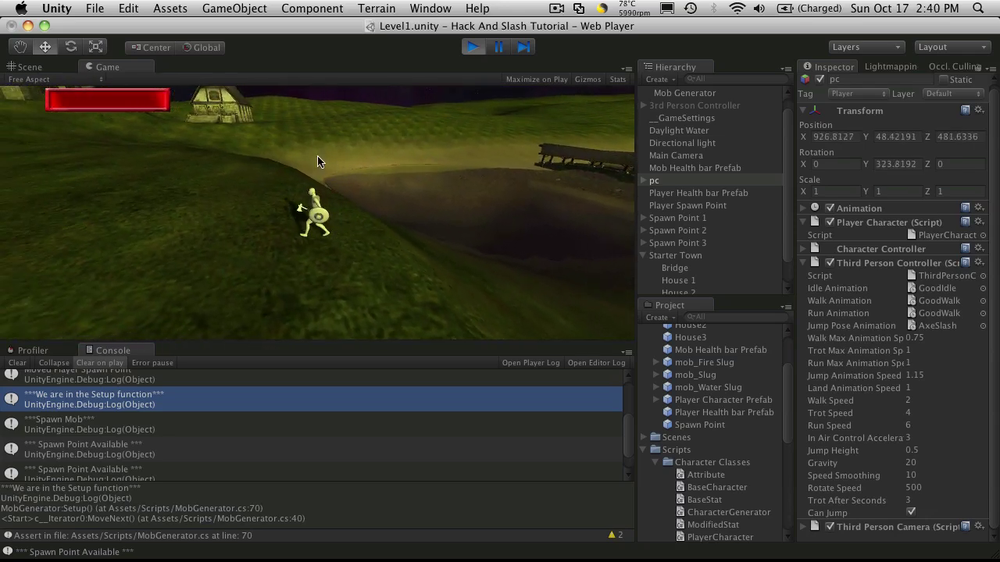
Turn the character around and walk uphill across the grass toward the distant house.
key("Left")
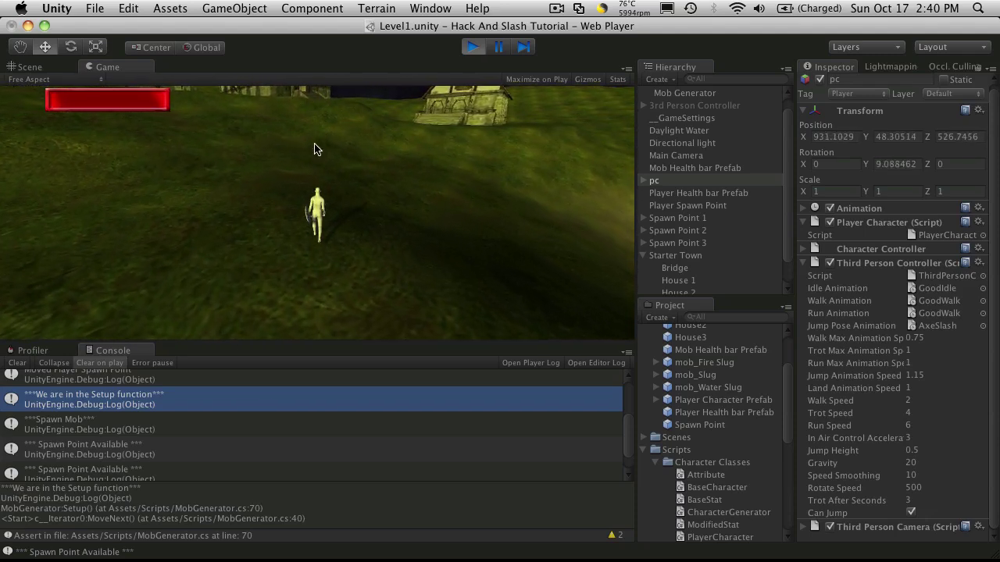
key("Right")
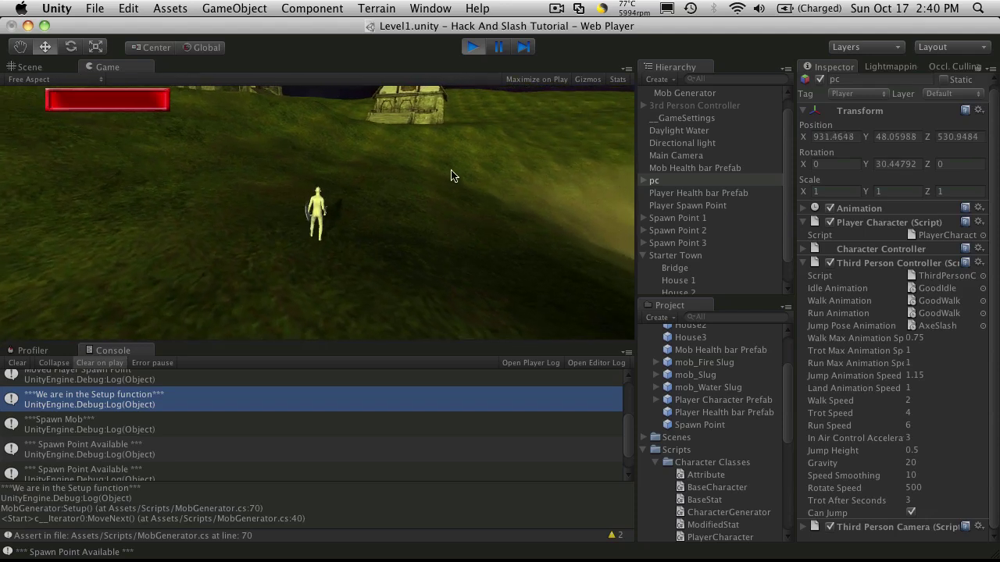
key("Right")
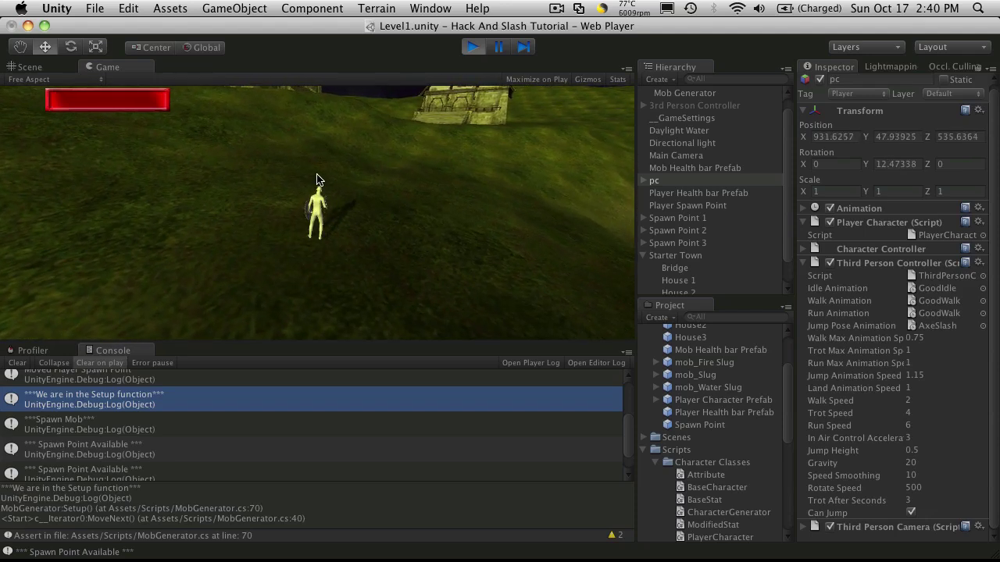